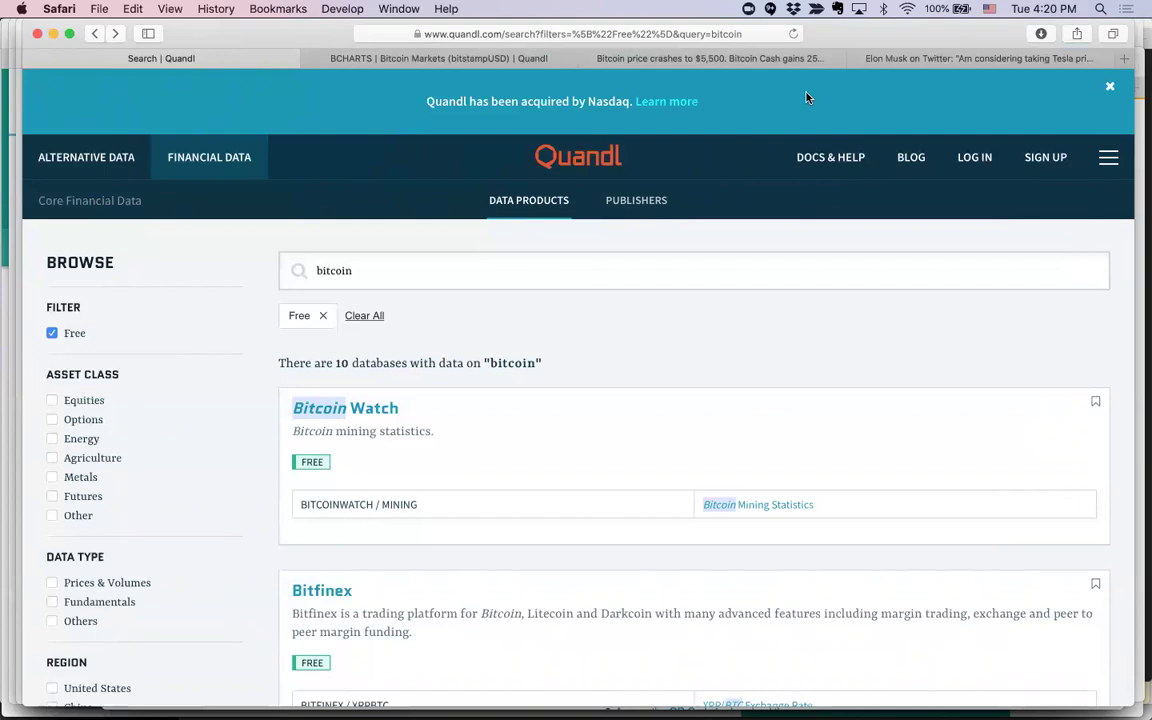
Copy the Quandl code BCHARTS/BITSTAMPUSD from the Bitcoin Markets (bitstampUSD) dataset page
key(super+Tab)
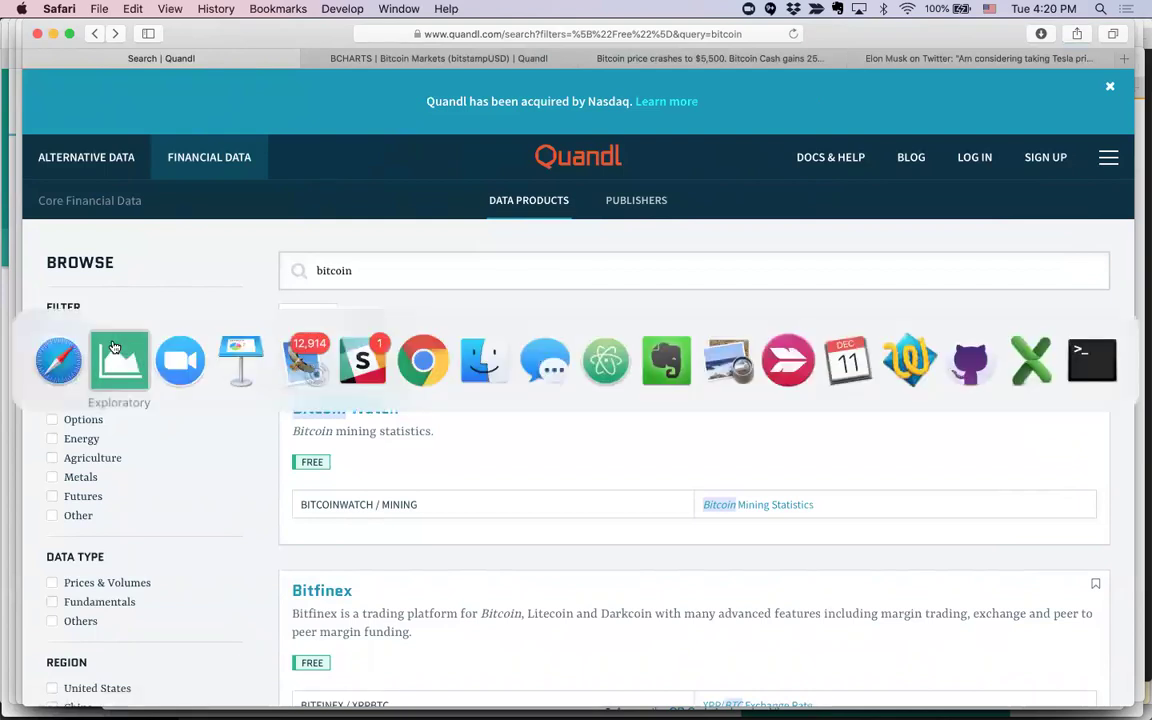
click(62, 360)
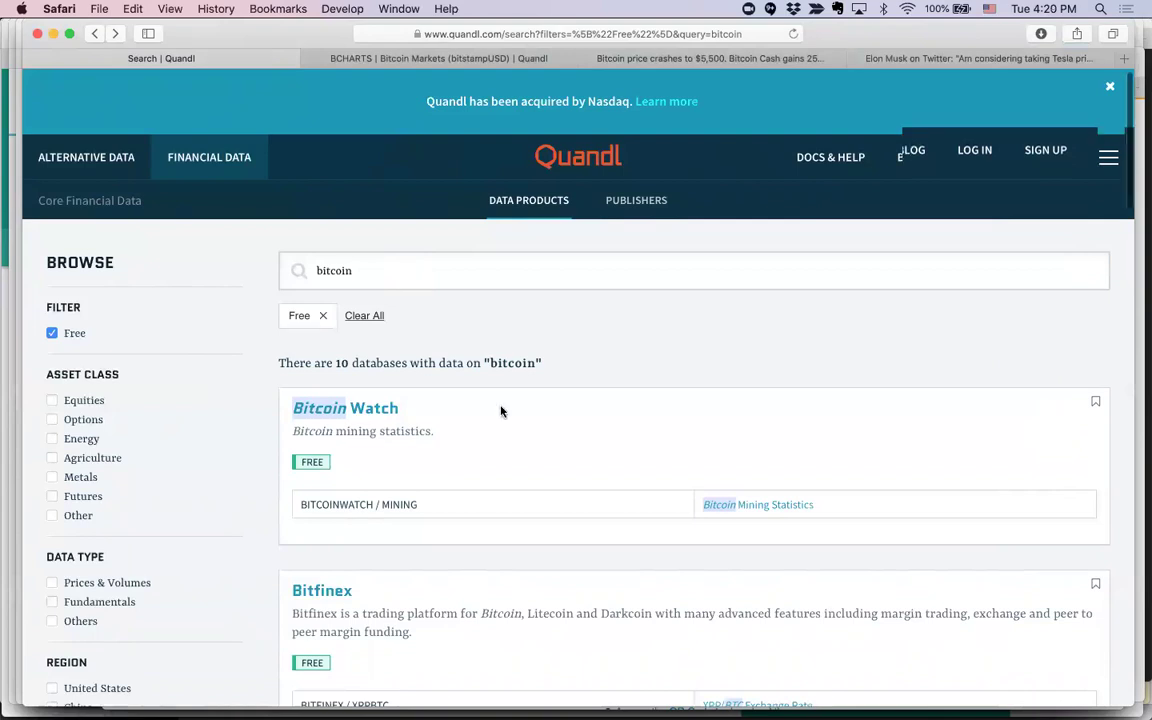
scroll(501, 411, down, 10)
scroll(501, 411, down, 1)
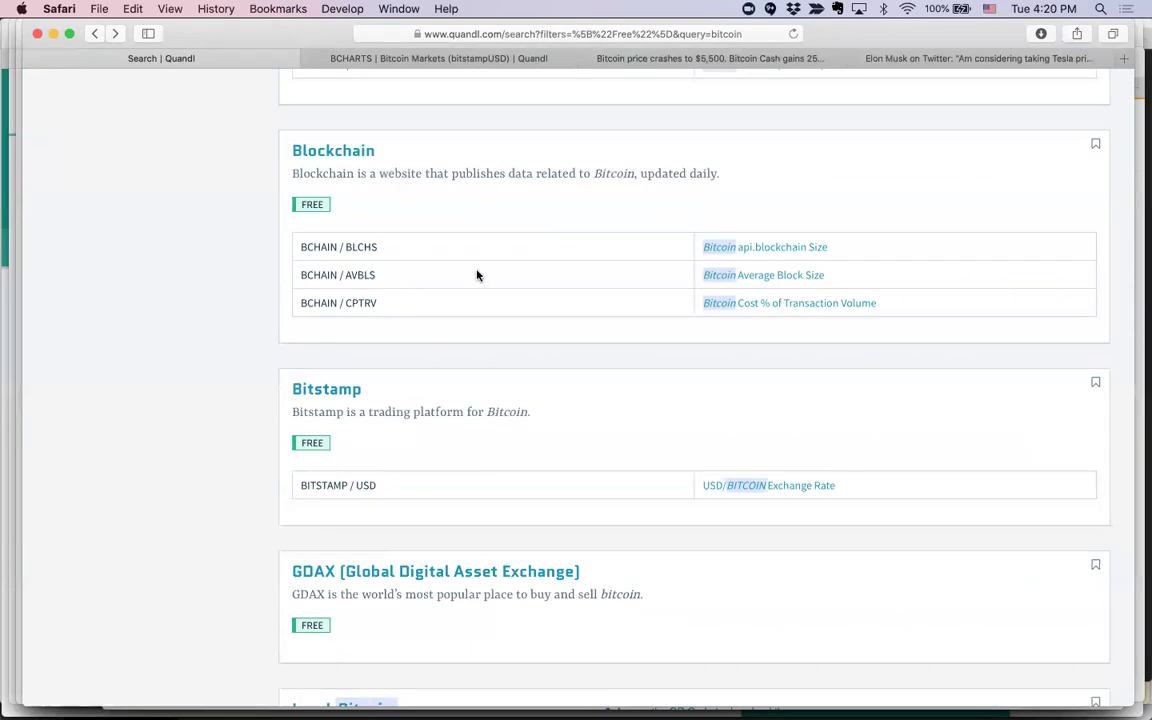
scroll(476, 274, up, 15)
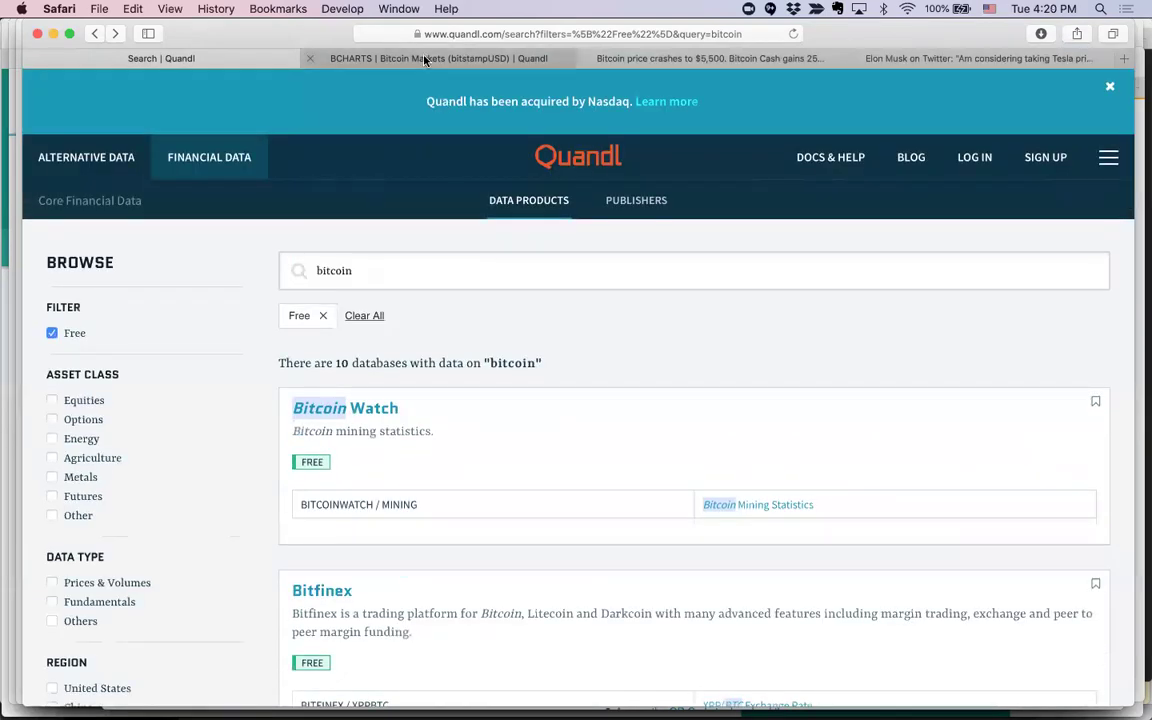
click(428, 57)
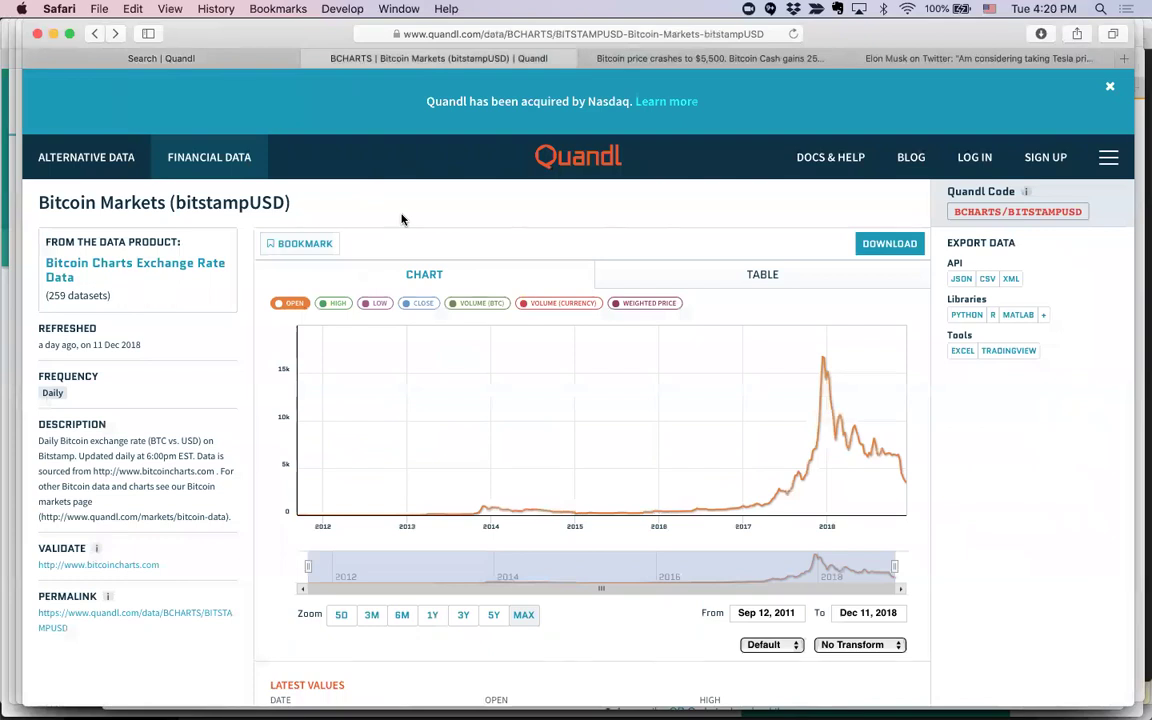
scroll(260, 496, down, 2)
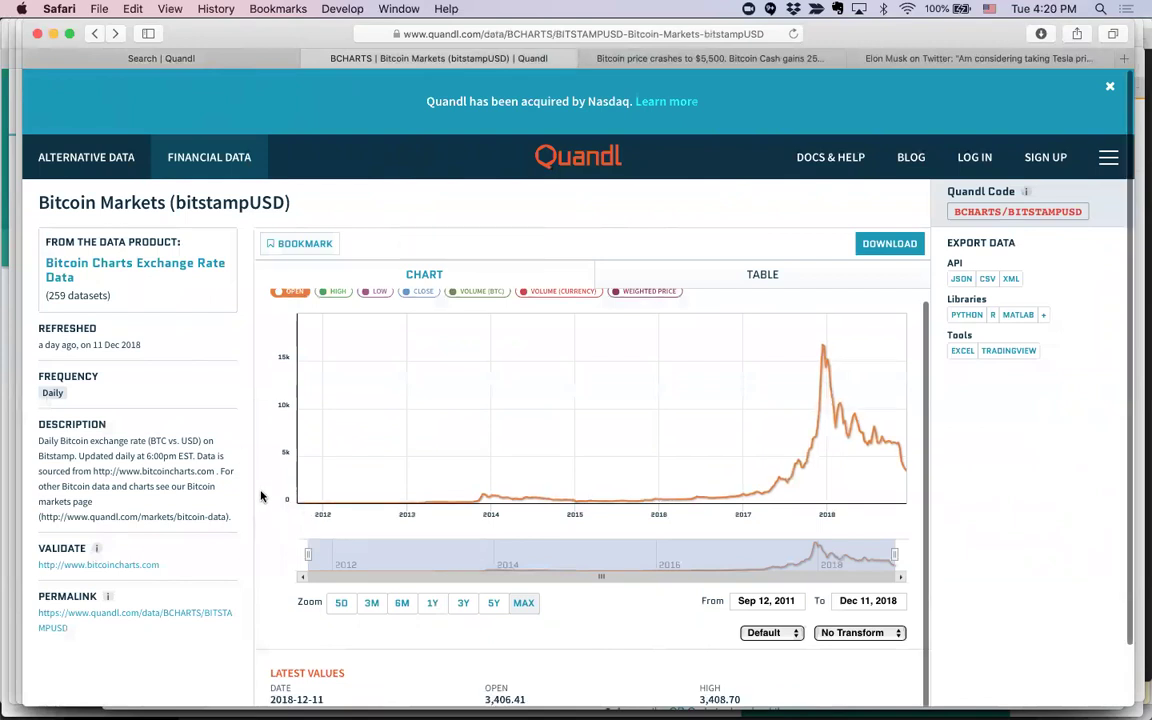
scroll(260, 496, up, 2)
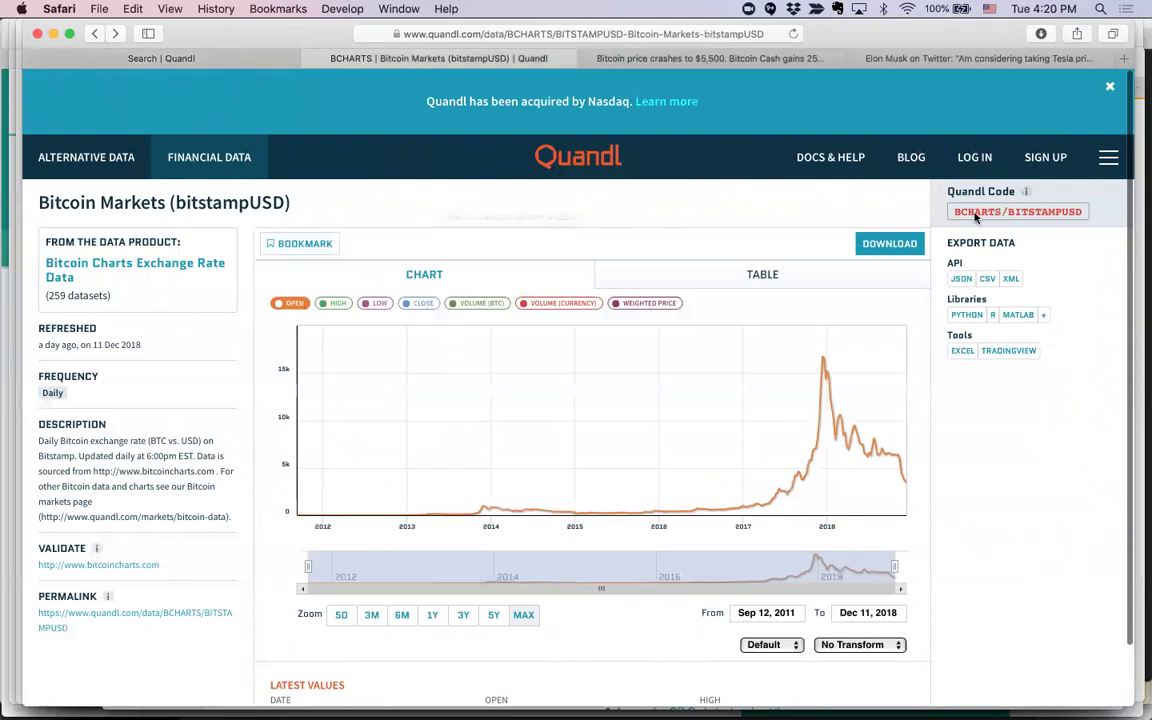
drag(1082, 217, 957, 211)
key(super+c)
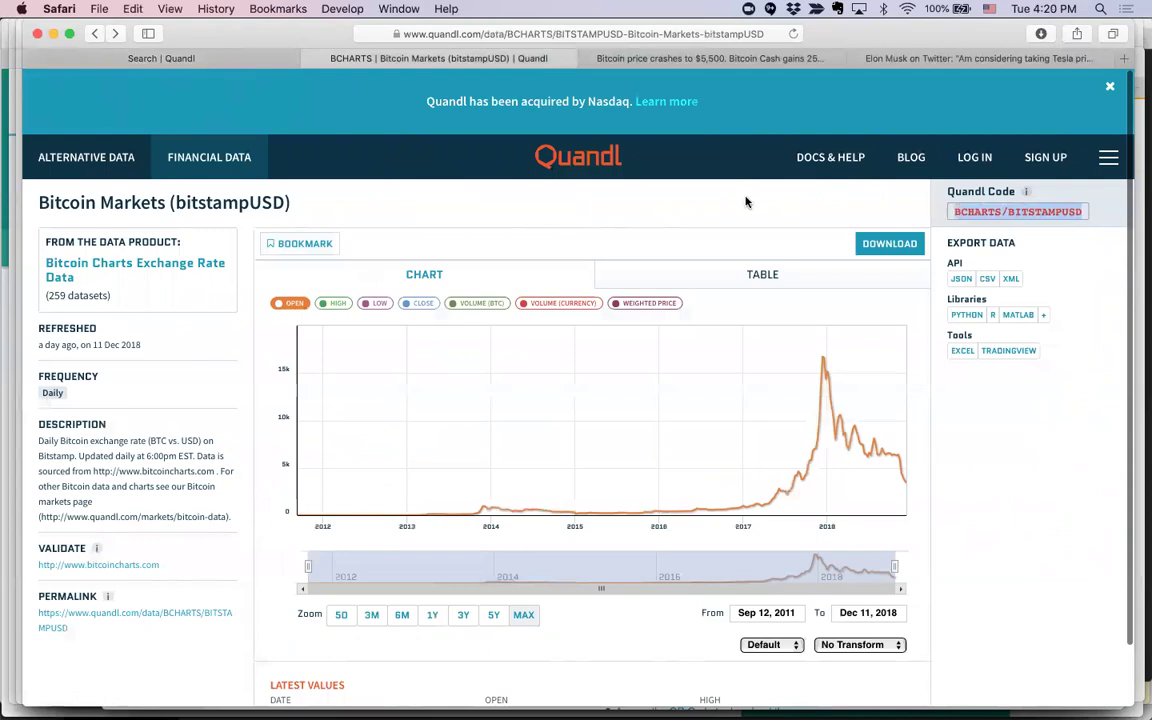
Switch to Exploratory and start adding a data frame from extension data (エクステンションデータ)
key(super+Tab)
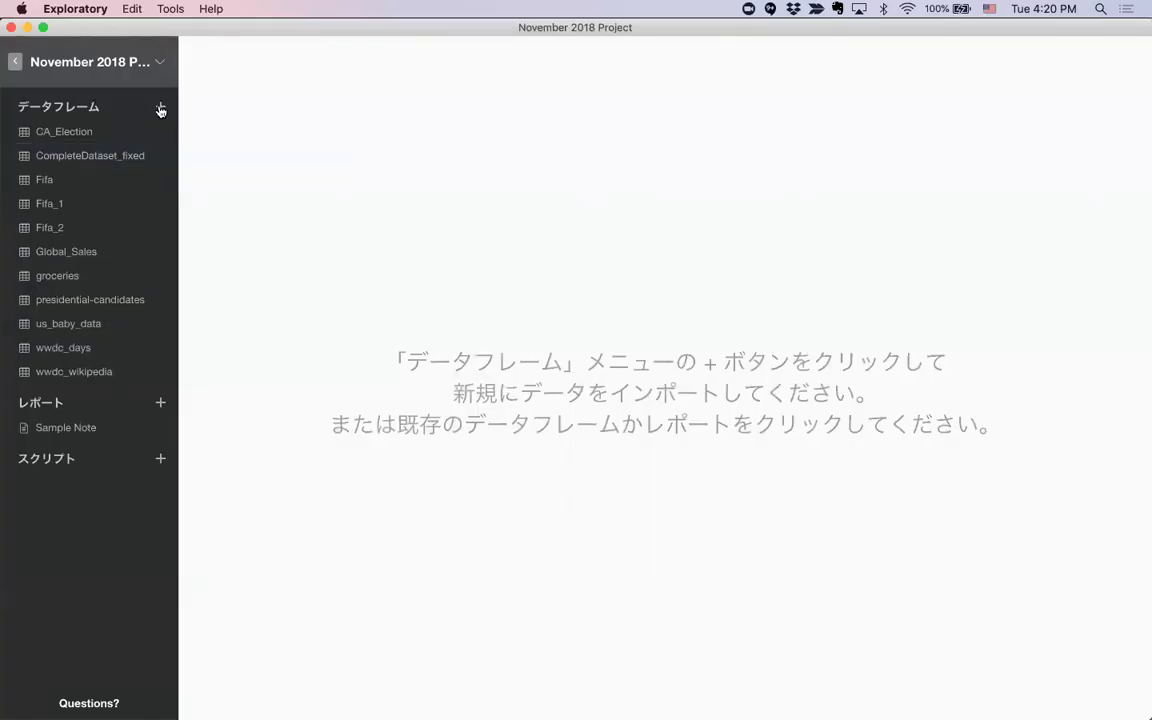
click(160, 107)
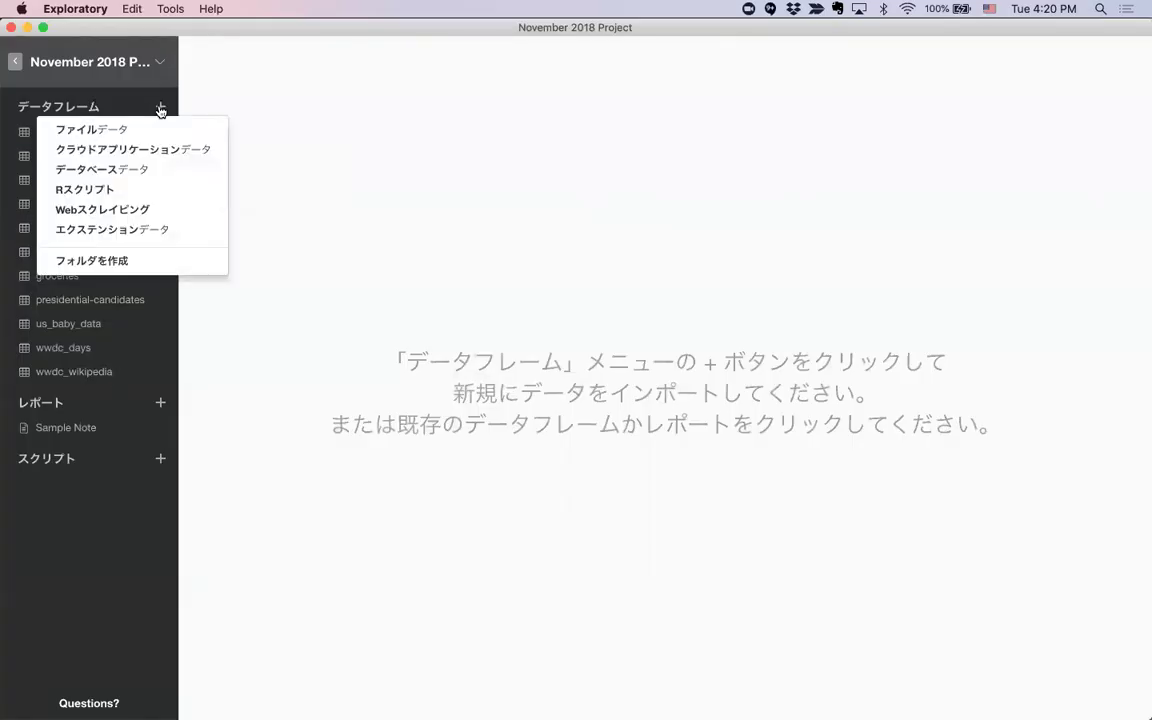
click(139, 233)
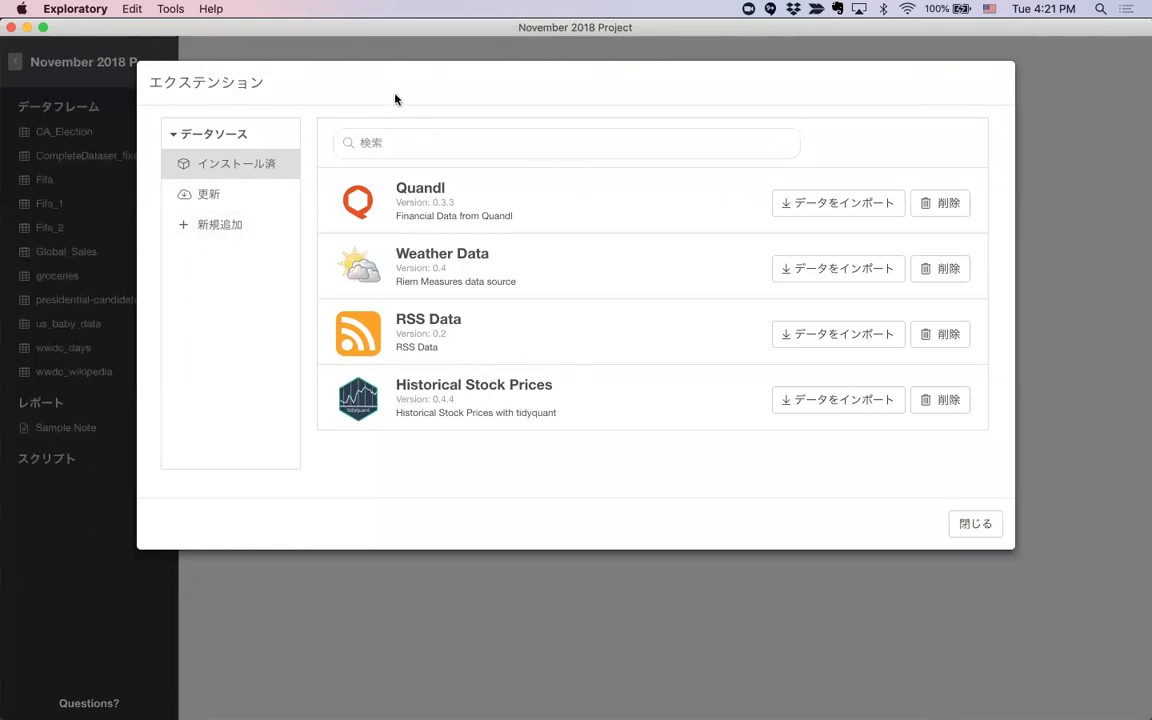
Review the data source extensions available to add, and return to the installed ones
click(229, 234)
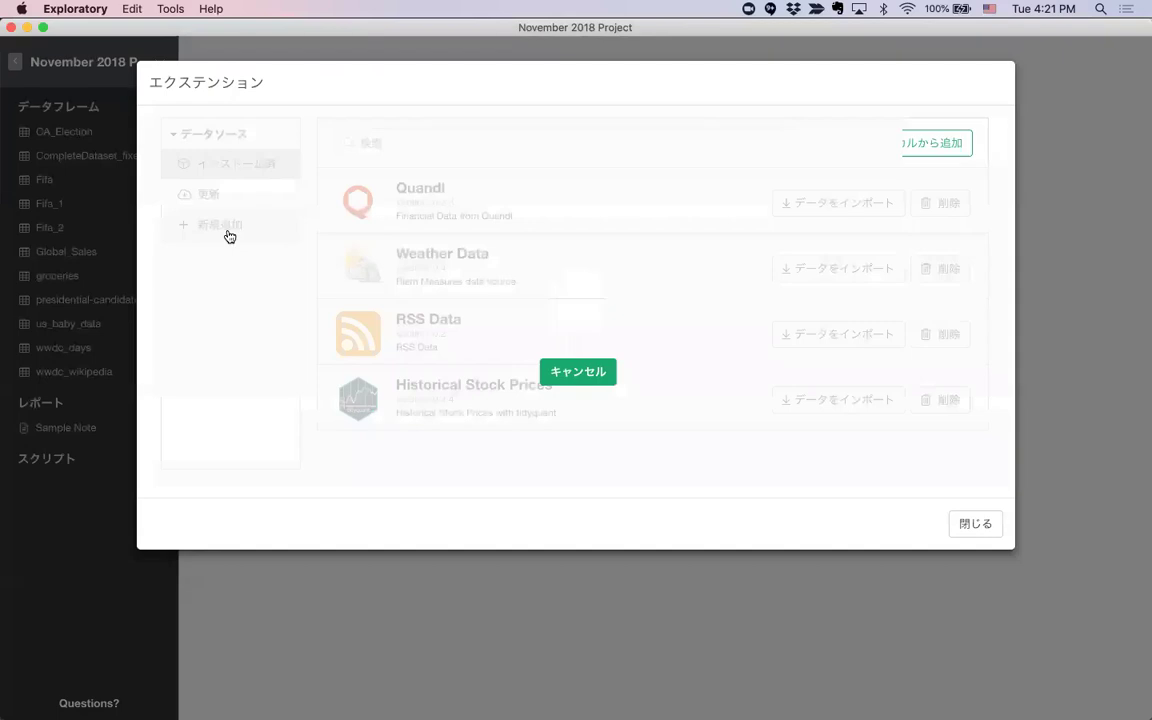
scroll(585, 379, down, 2)
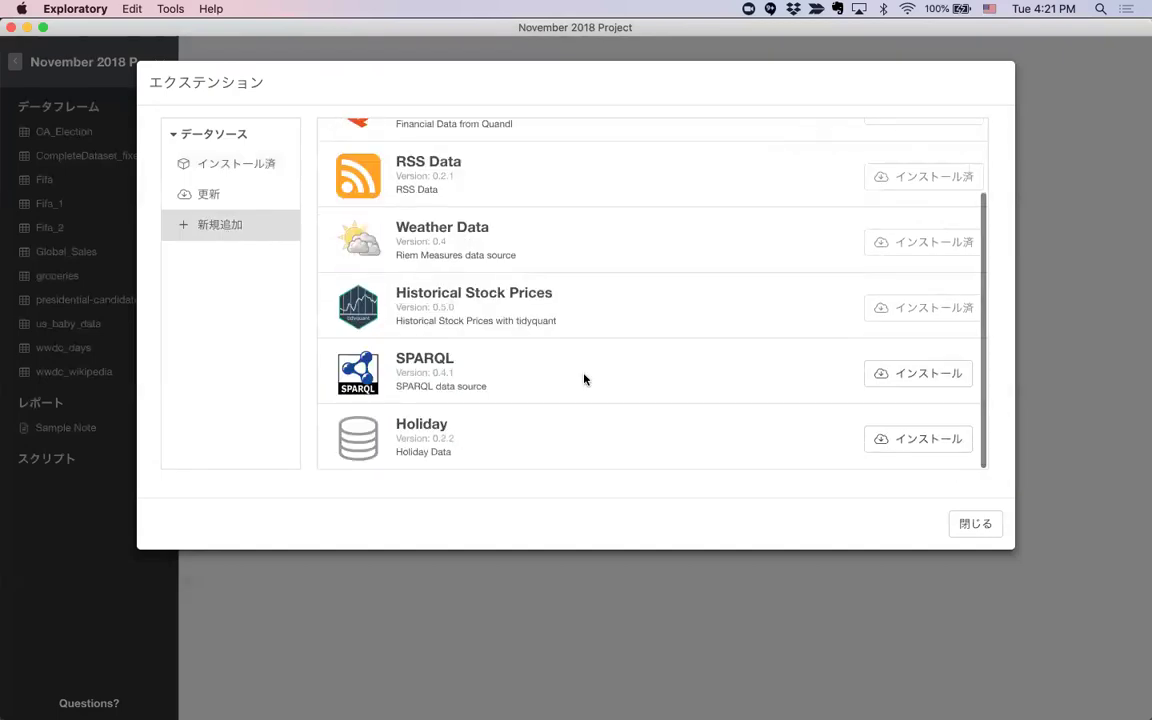
scroll(585, 379, up, 2)
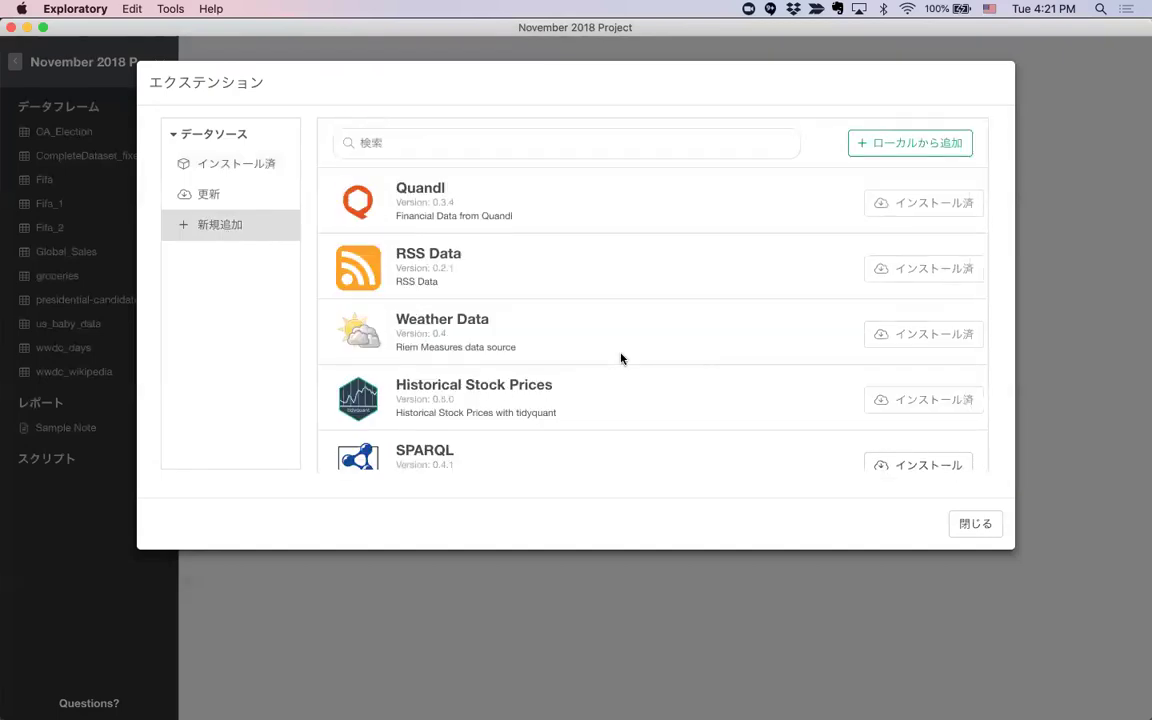
scroll(620, 358, down, 2)
scroll(620, 358, up, 2)
click(221, 167)
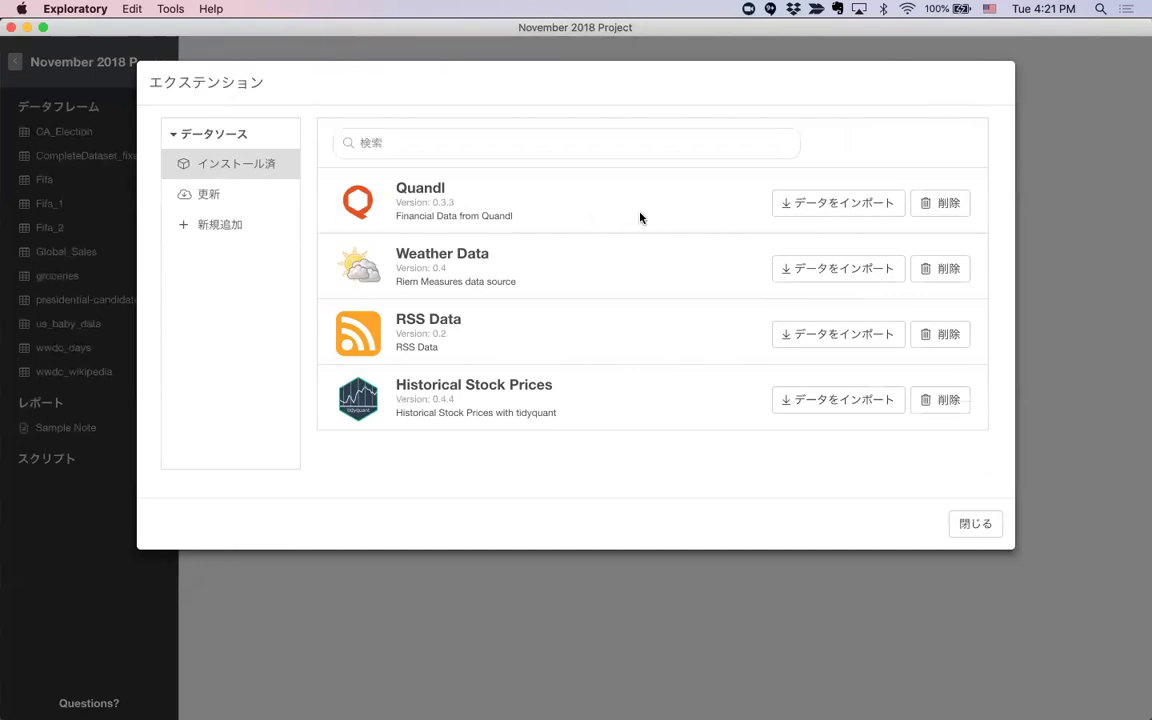
Fetch data through the Quandl extension with the code BCHARTS/BITSTAMPUSD, leaving the start date and API key empty
click(832, 205)
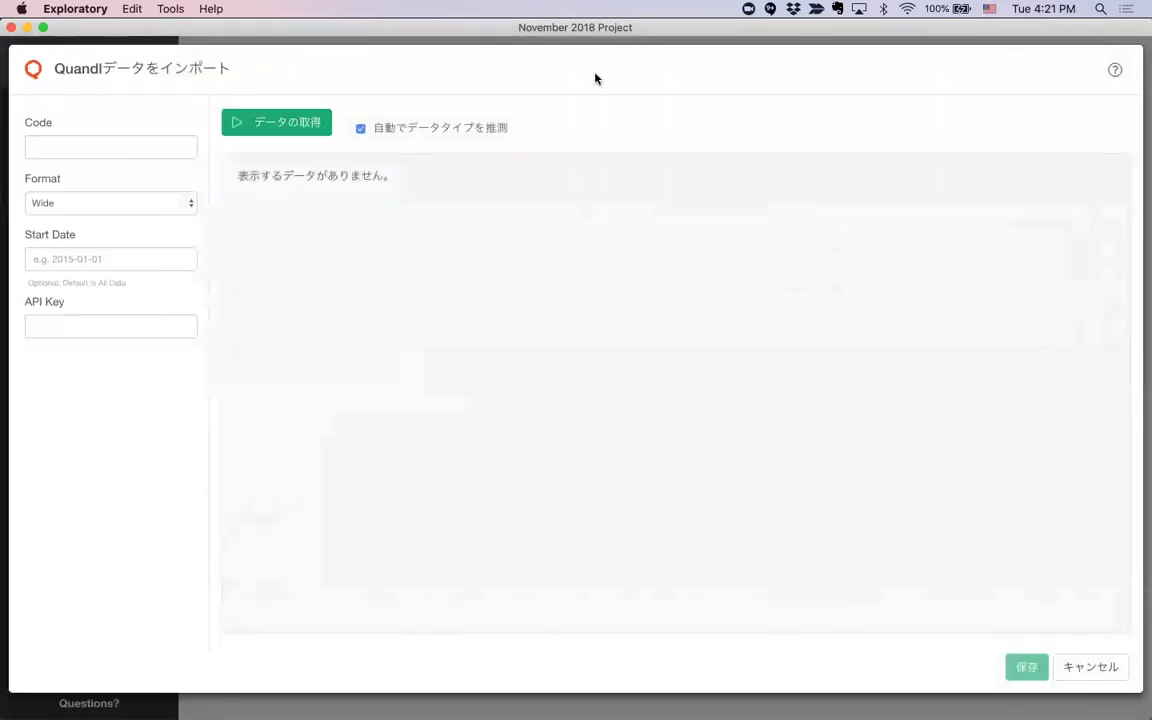
click(93, 147)
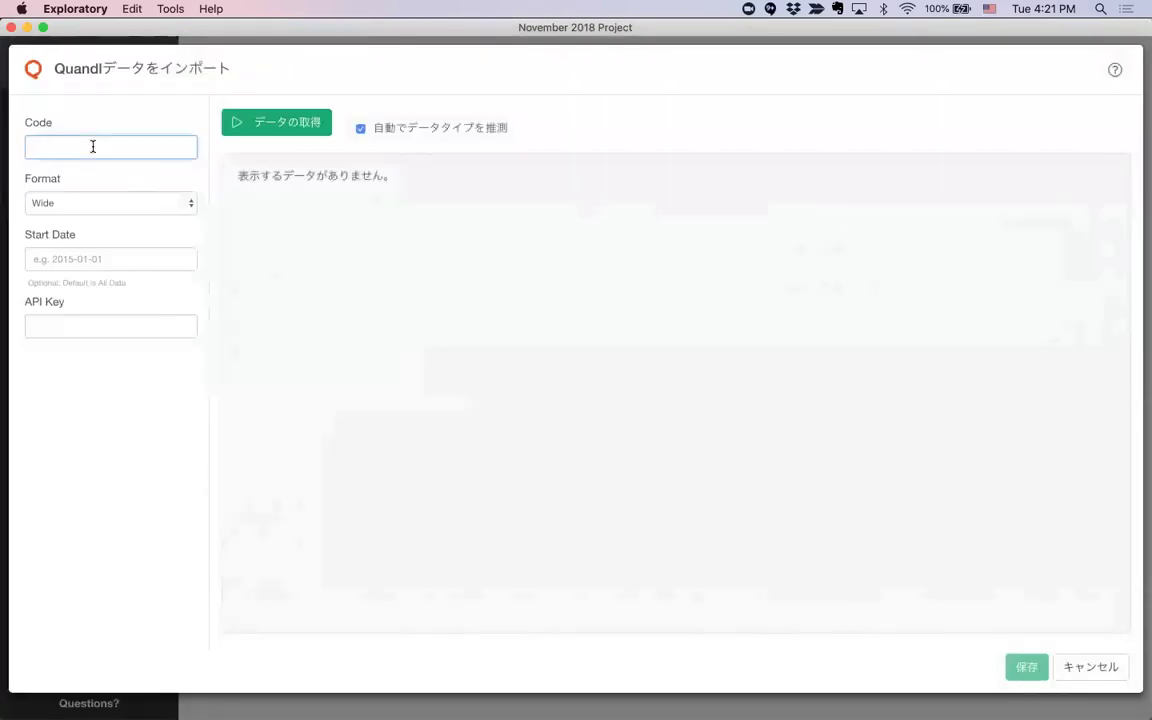
key(super+v)
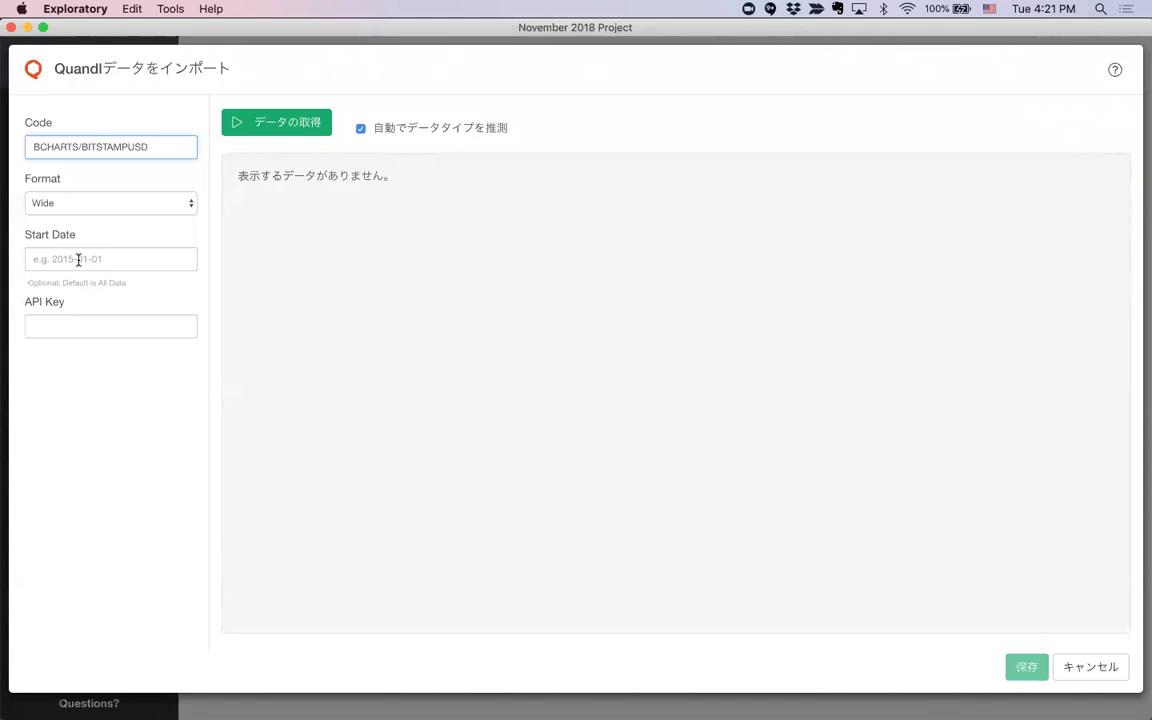
click(77, 327)
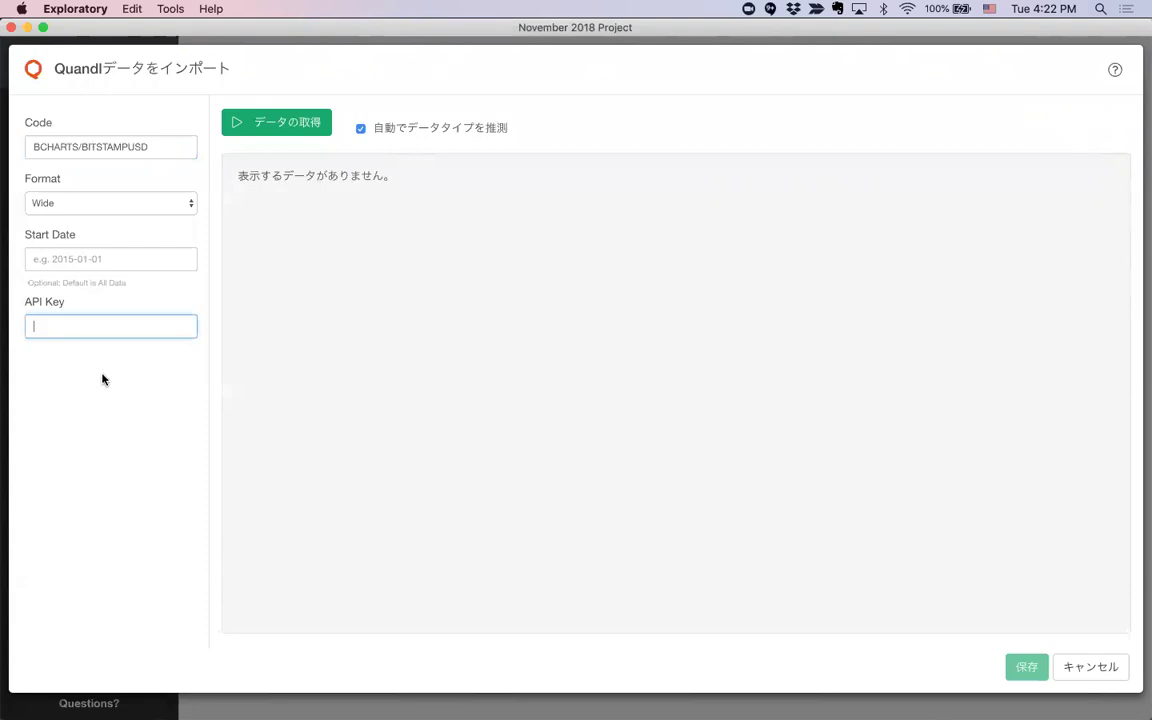
click(285, 126)
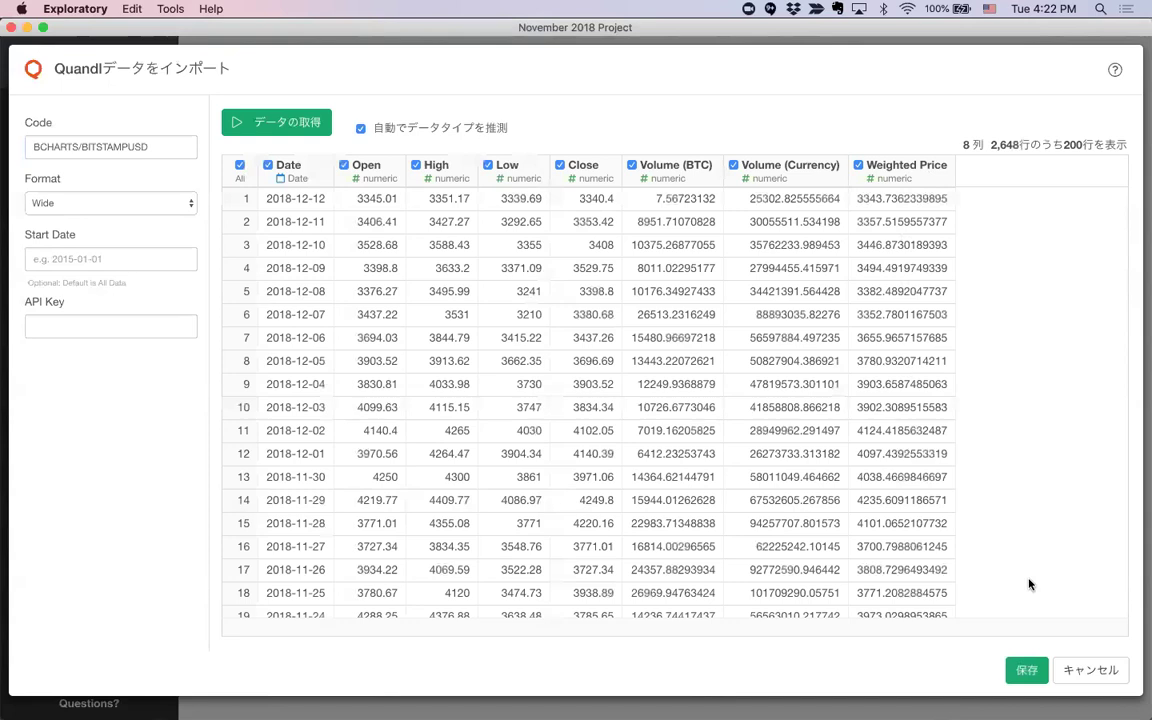
Save the fetched Quandl data as a data frame named Bitcoin
click(1027, 672)
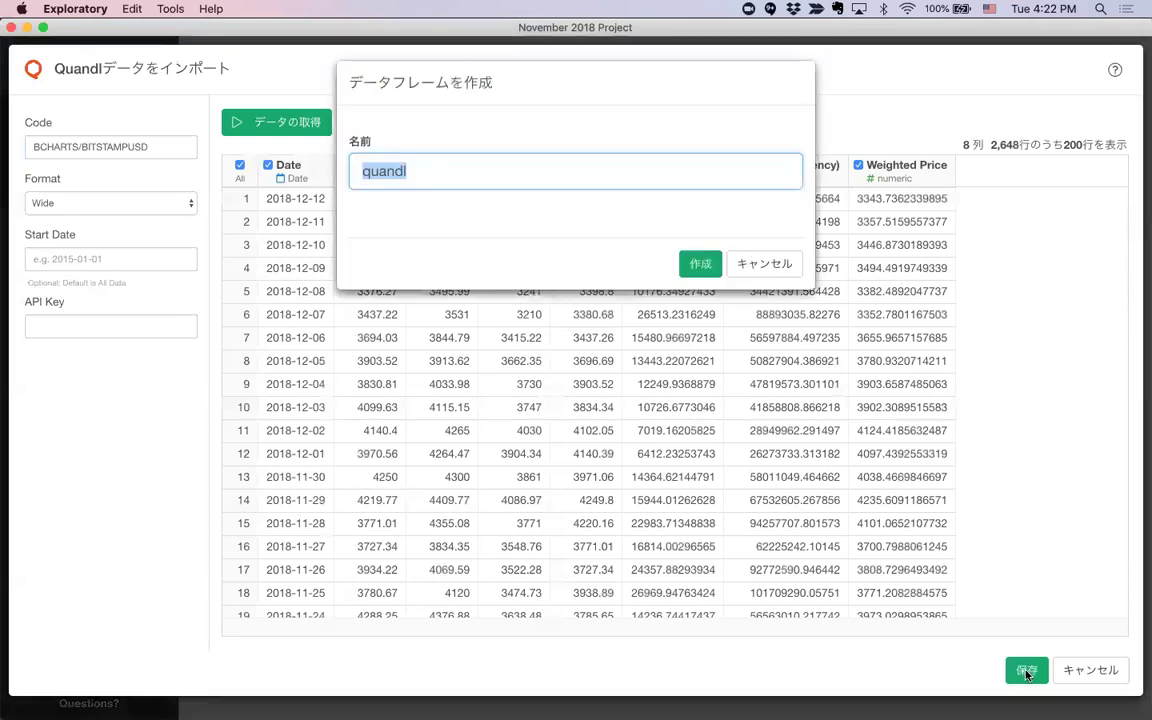
text(Bitcoin)
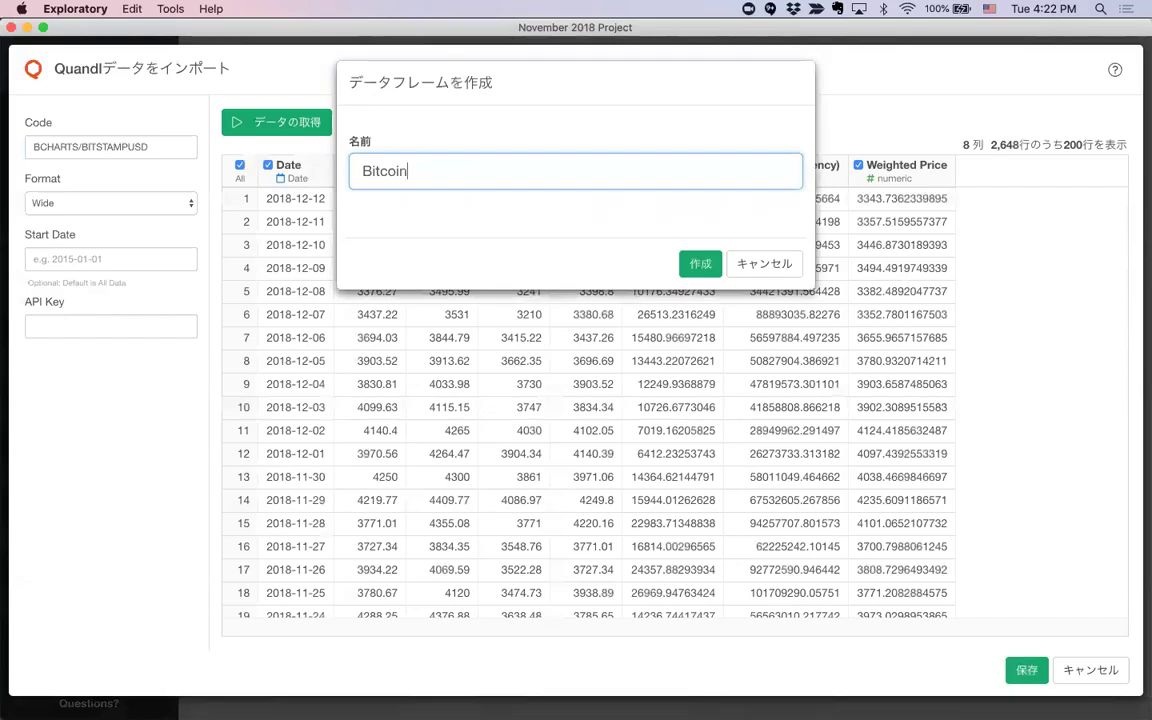
key(Return)
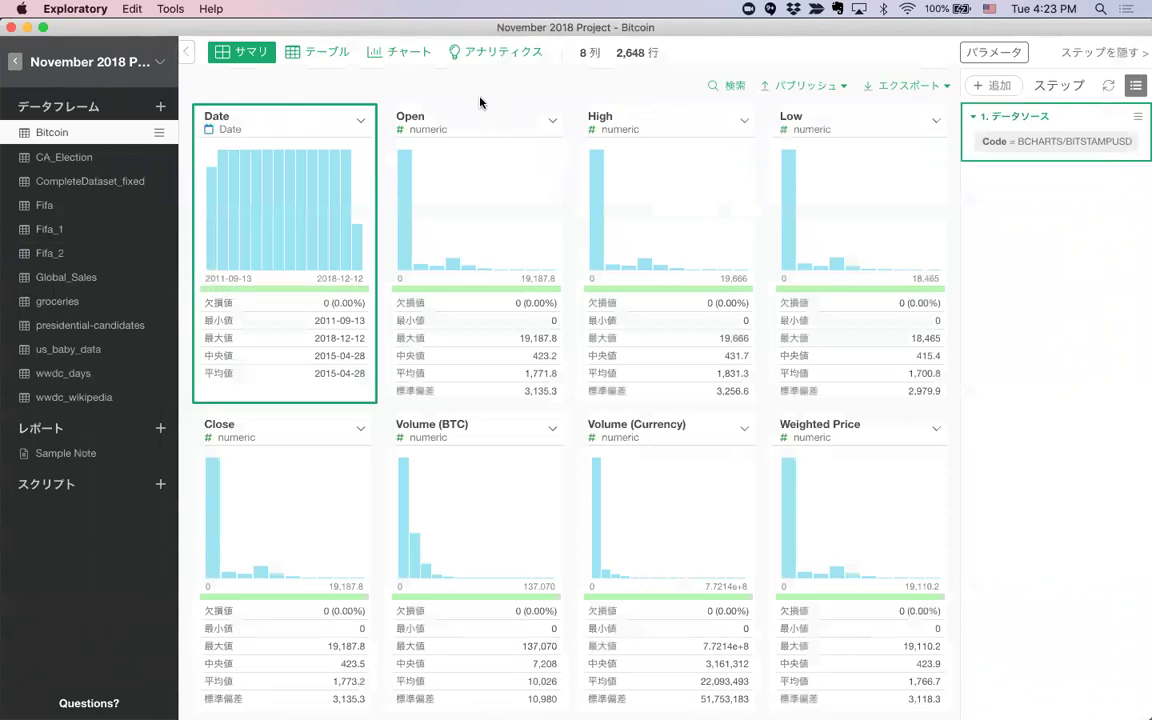
View the Bitcoin data as a table, collapse the data frame list, and set Chart 1 to the line type (ライン)
click(320, 52)
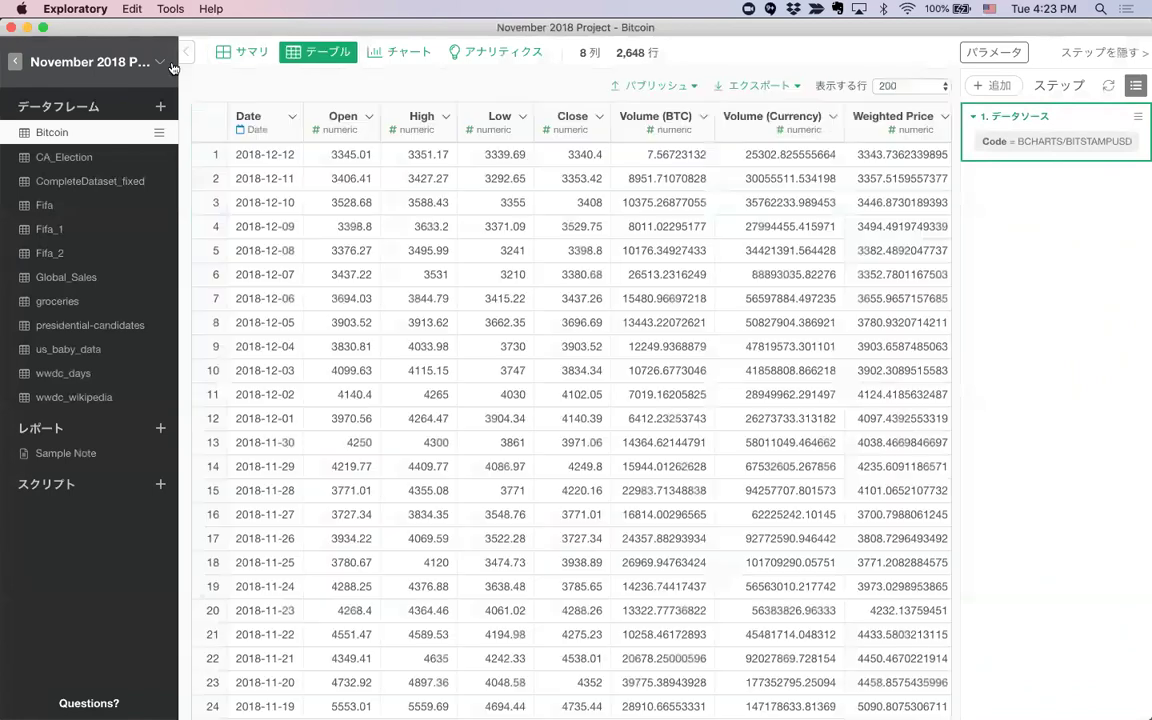
click(187, 60)
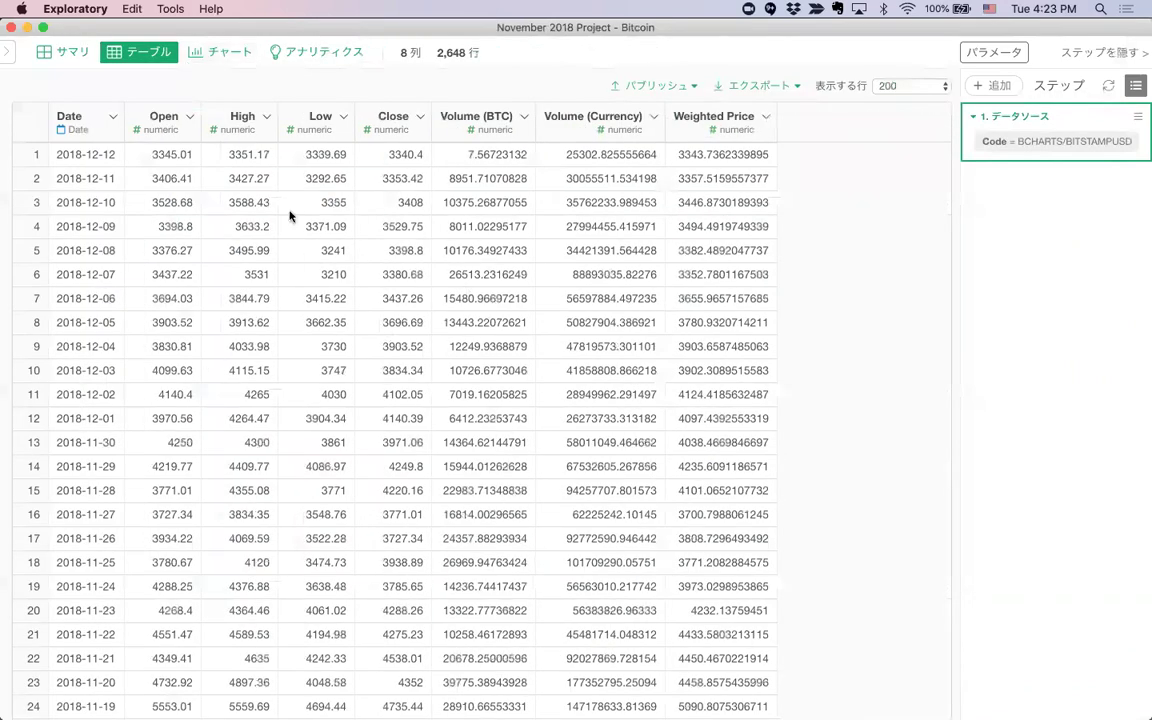
click(227, 51)
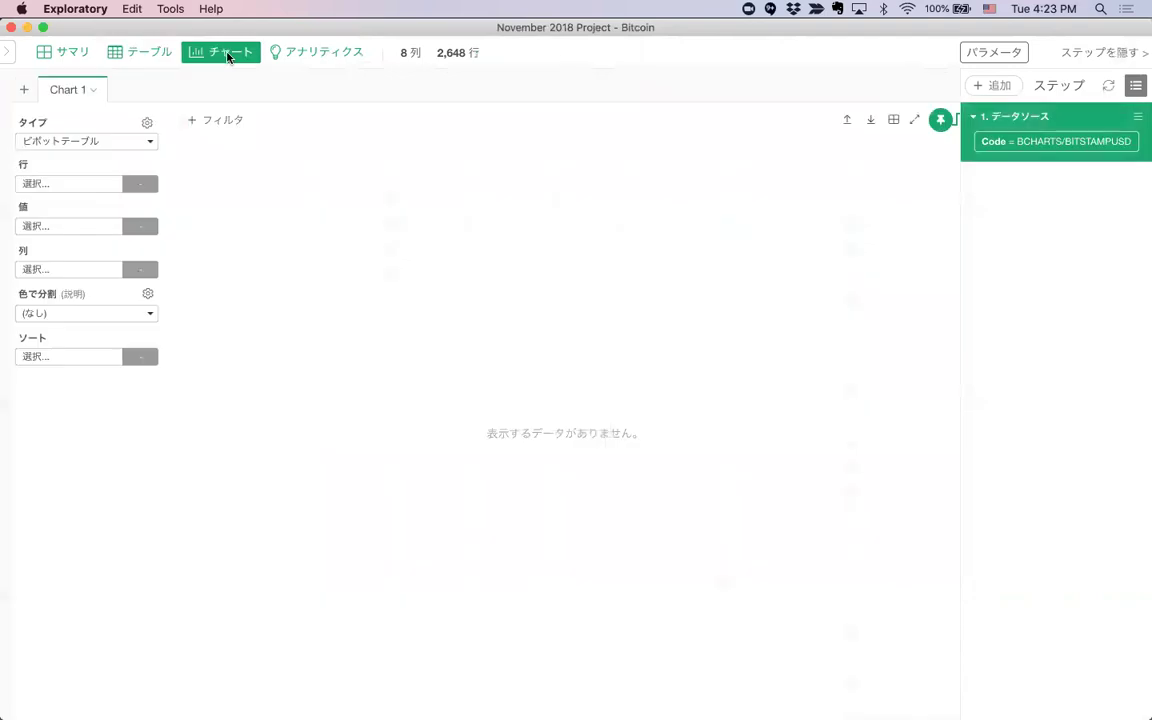
click(78, 141)
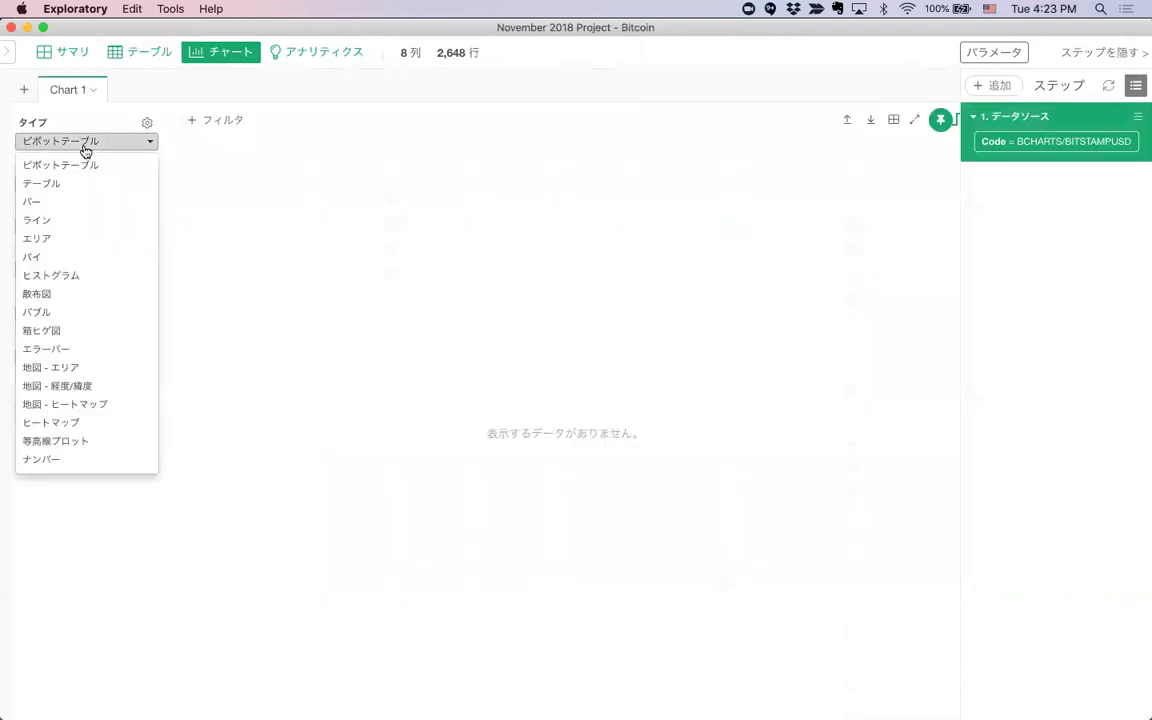
click(88, 221)
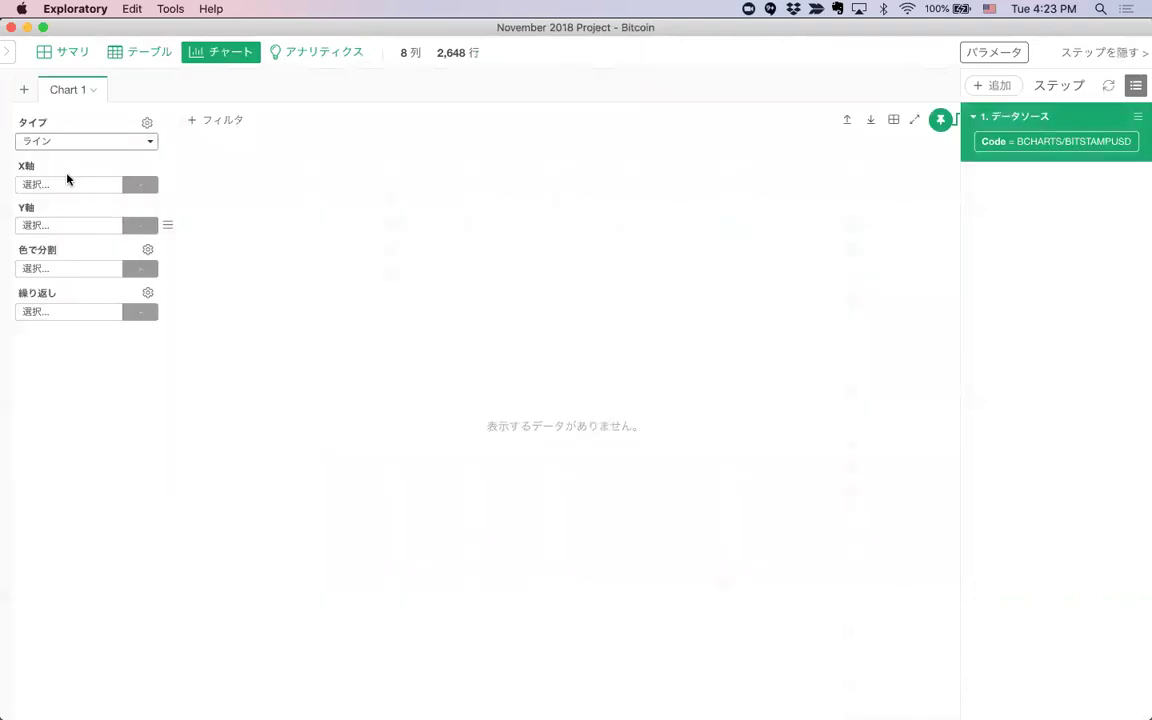
Plot Weighted Price on the Y axis against Date truncated to day (日に切捨て) on the X axis
click(59, 186)
click(71, 258)
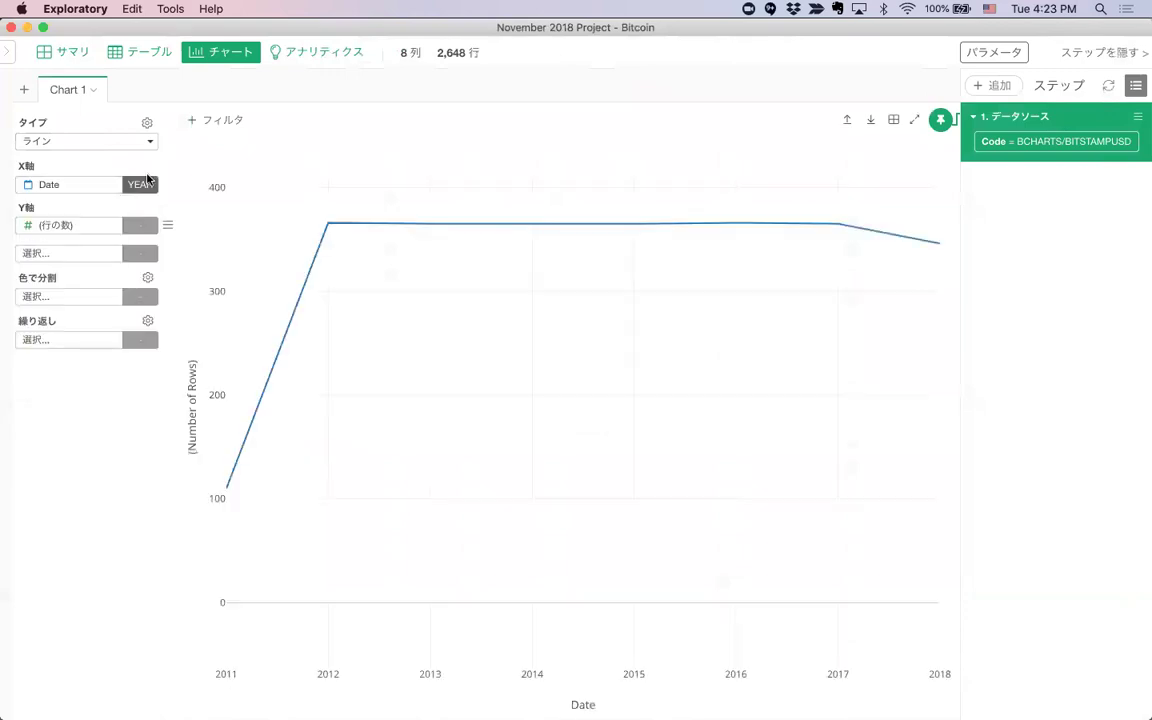
click(141, 184)
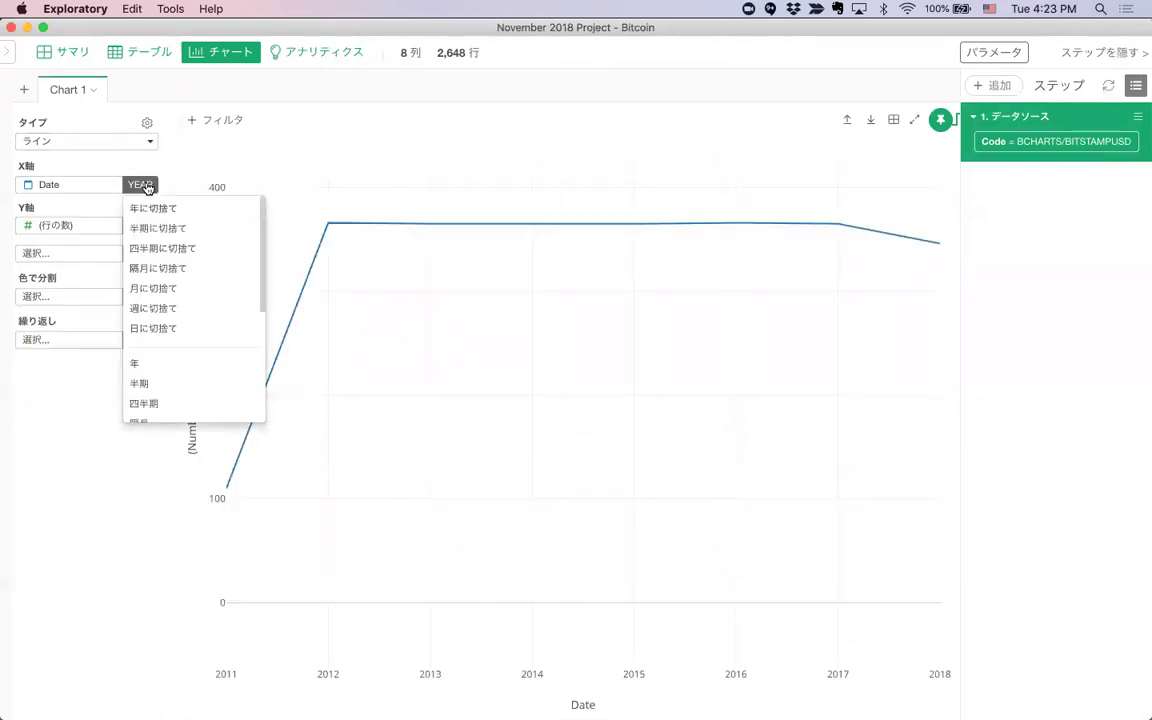
click(204, 328)
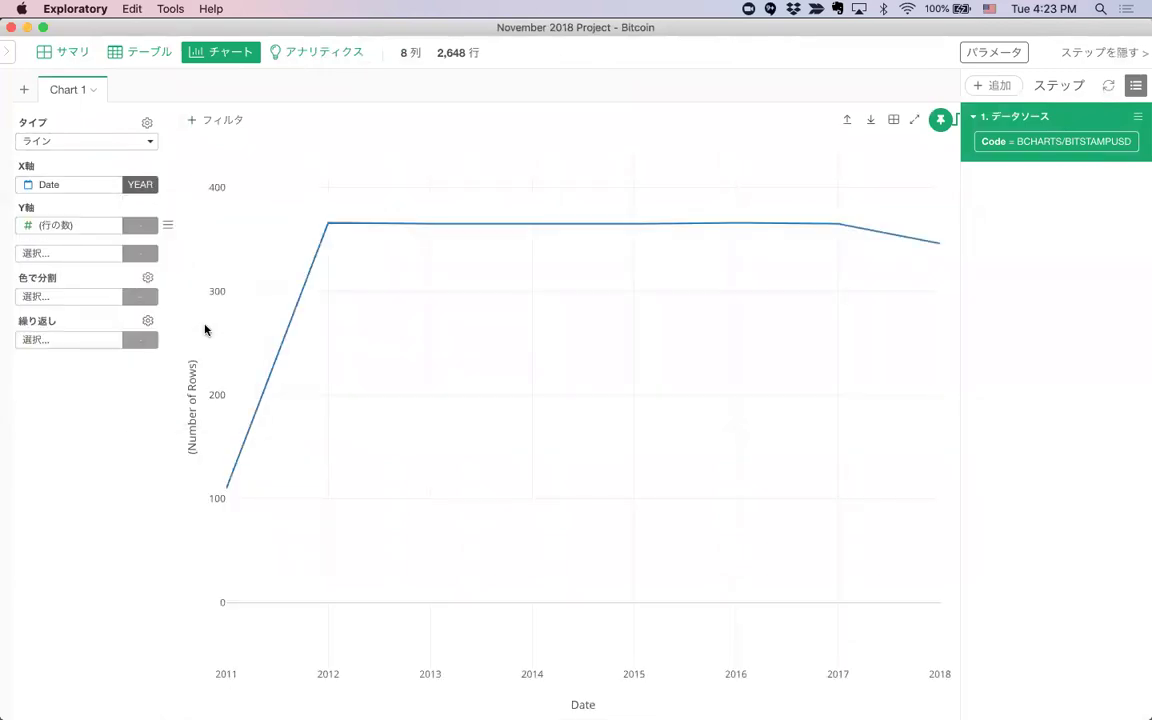
click(72, 225)
click(92, 436)
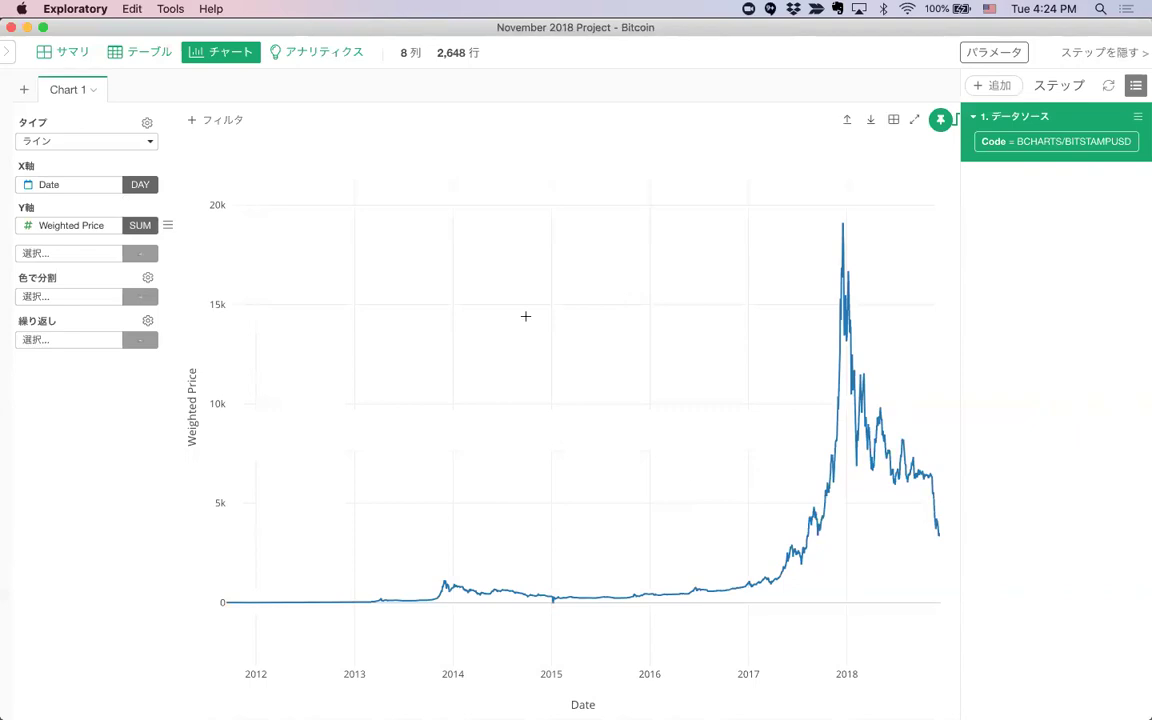
Compare the Bitcoin table's rows with the Weighted Price line chart, ending on the table
click(156, 54)
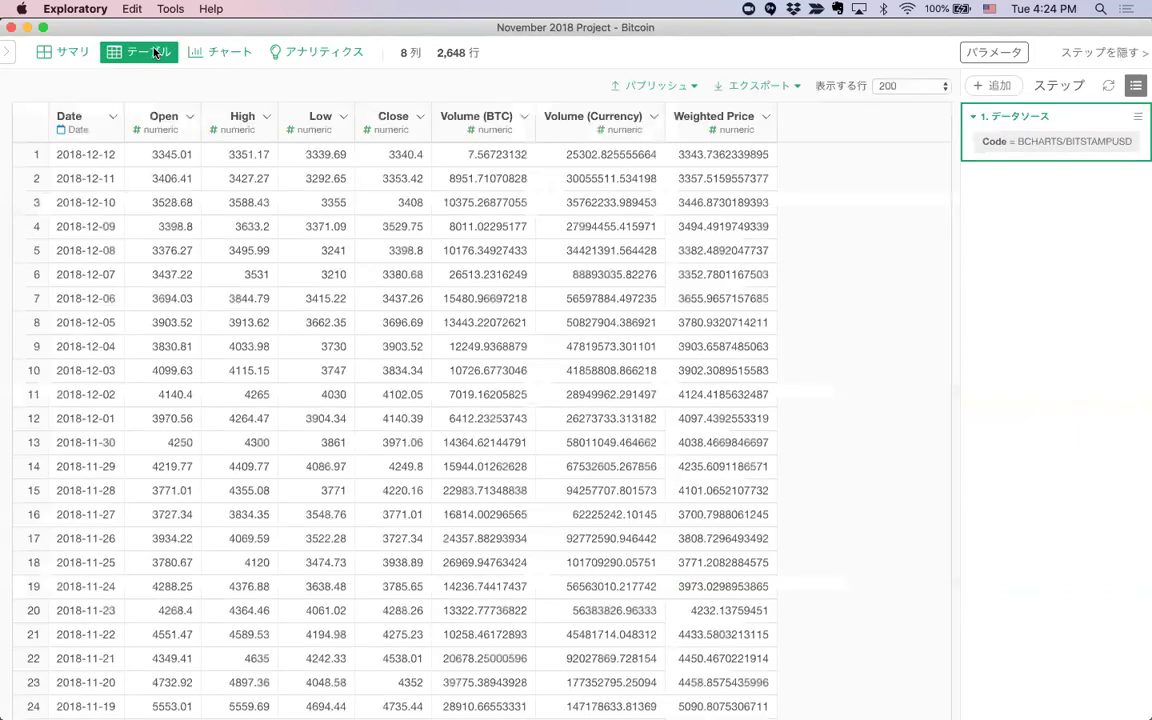
click(222, 56)
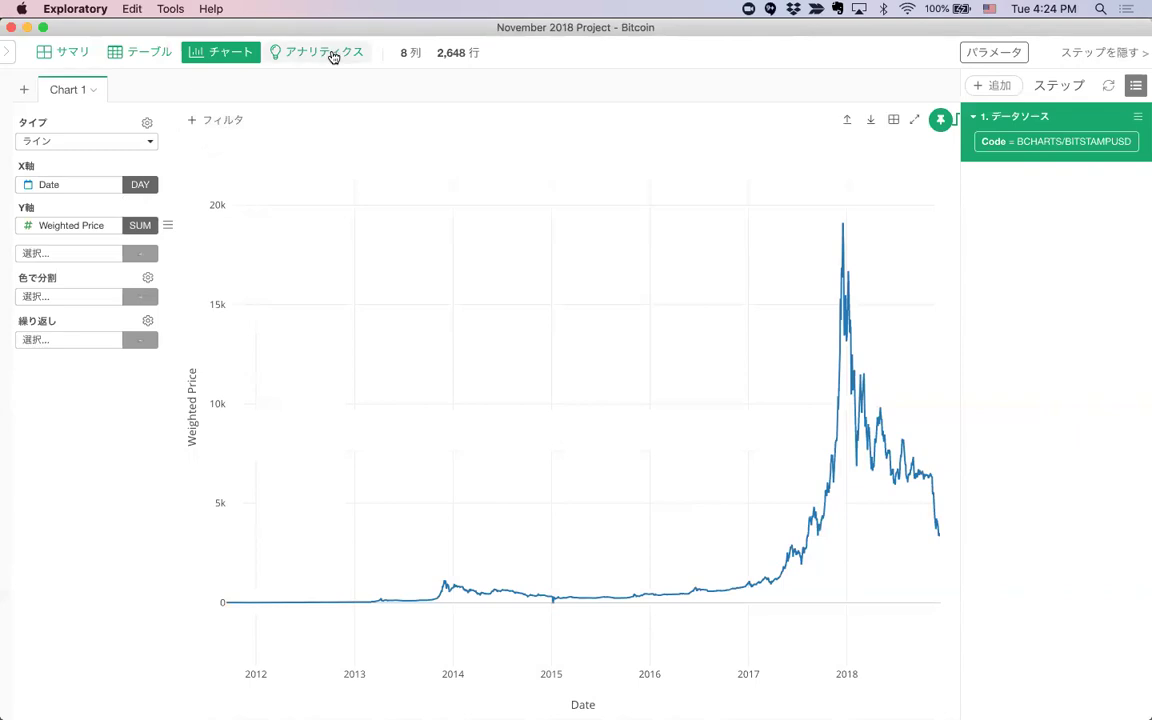
click(134, 55)
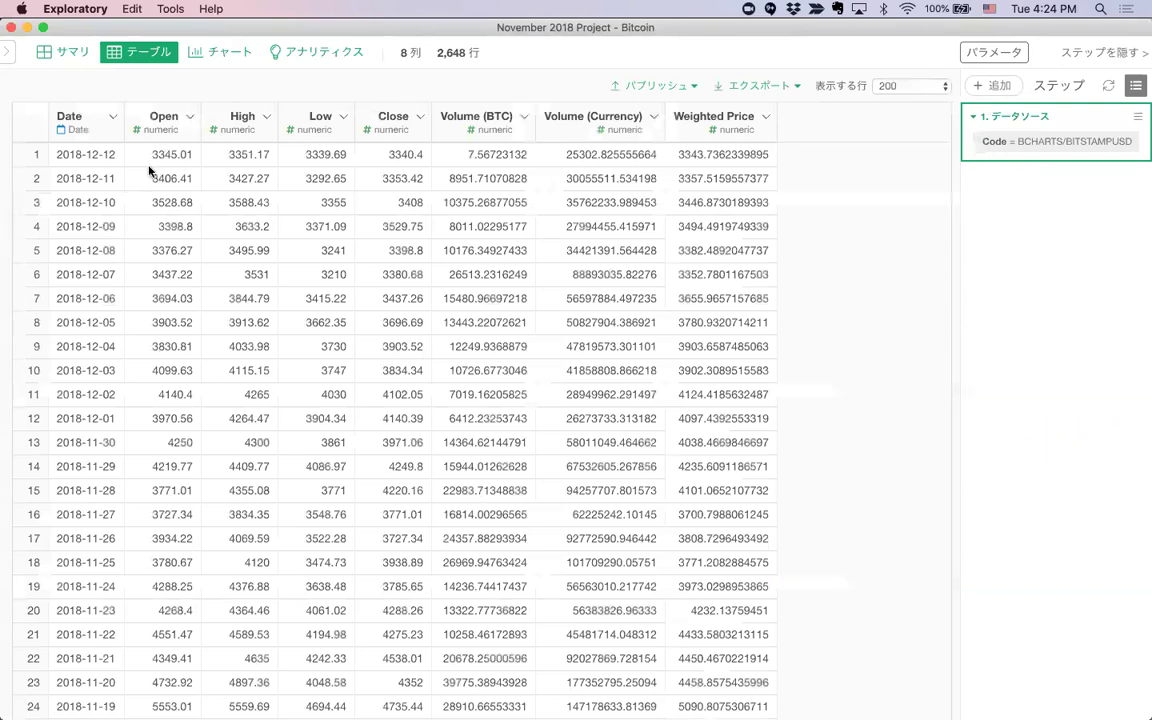
Filter the Bitcoin data to rows whose Date year equals (等しい) 2017
click(113, 118)
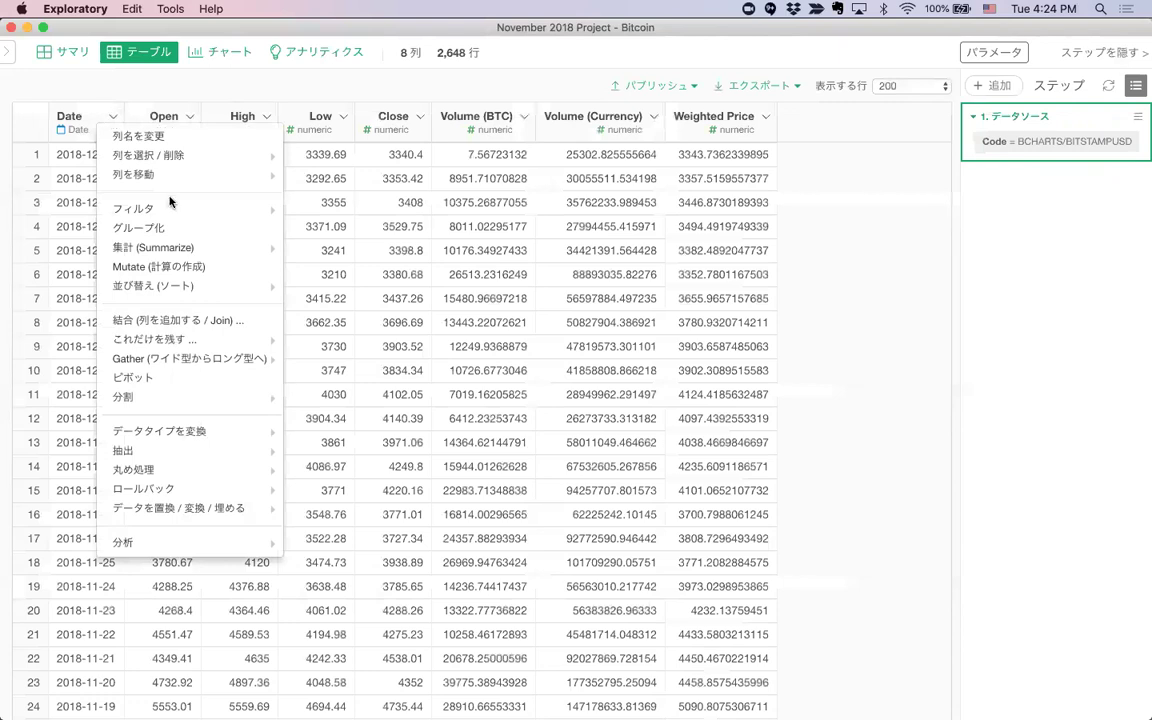
mouse_move(160, 209)
mouse_move(340, 230)
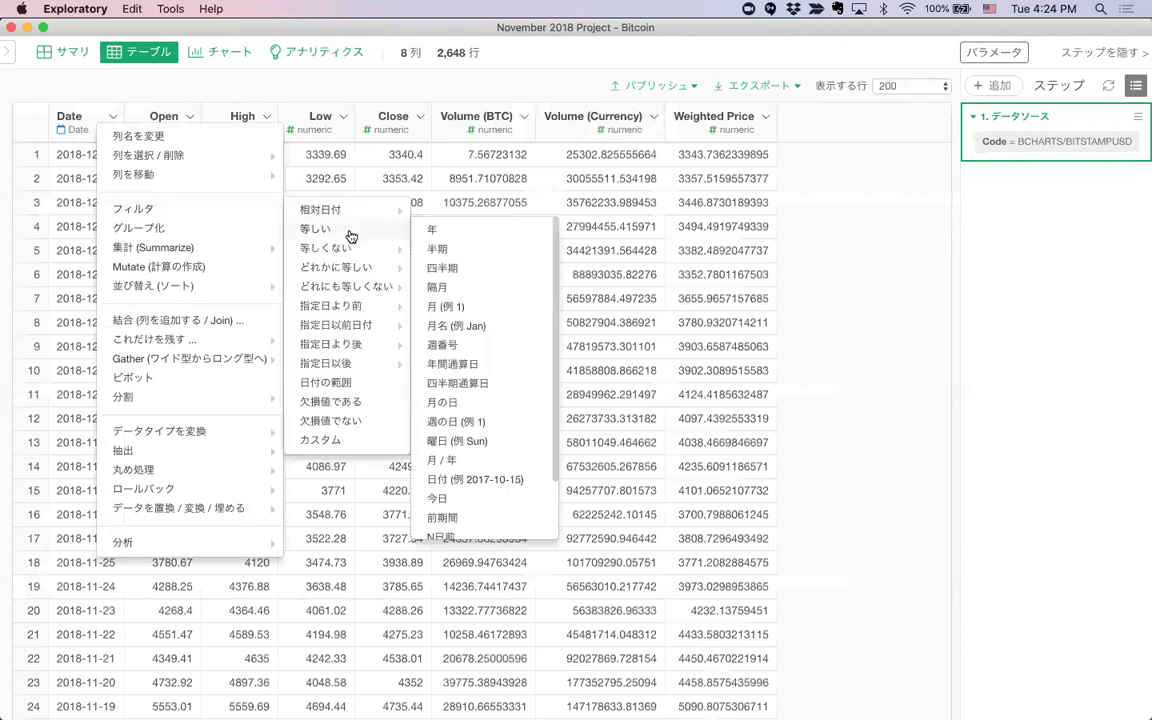
click(463, 237)
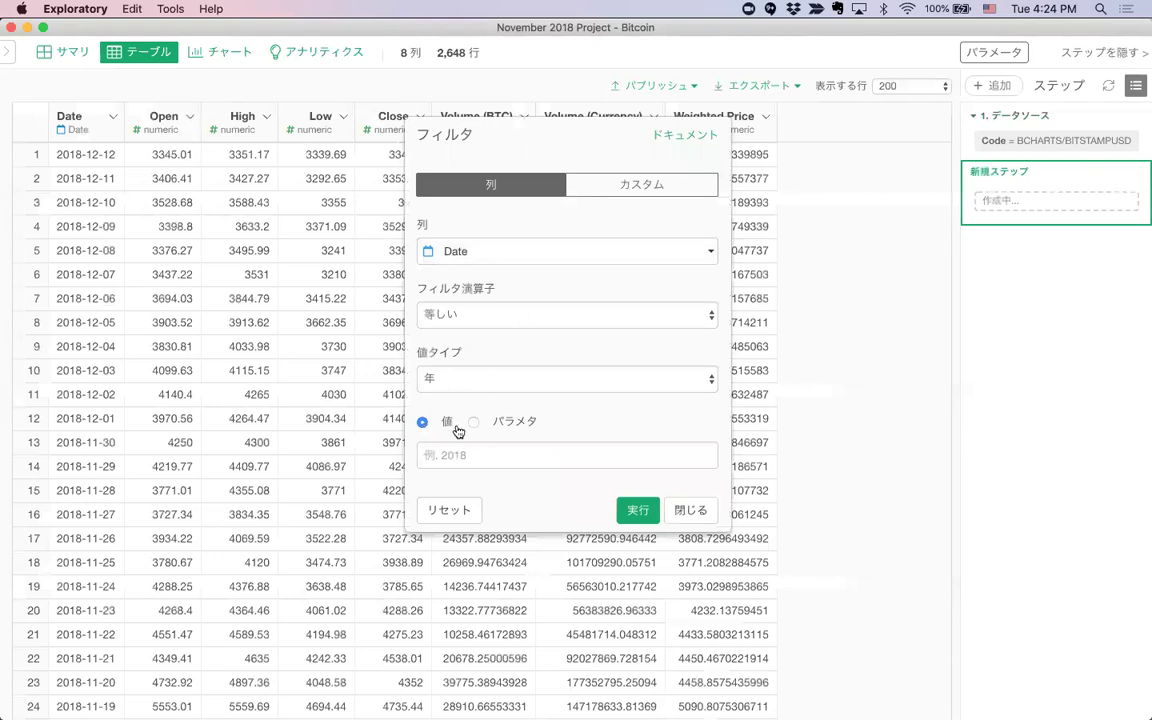
click(462, 456)
text(2017)
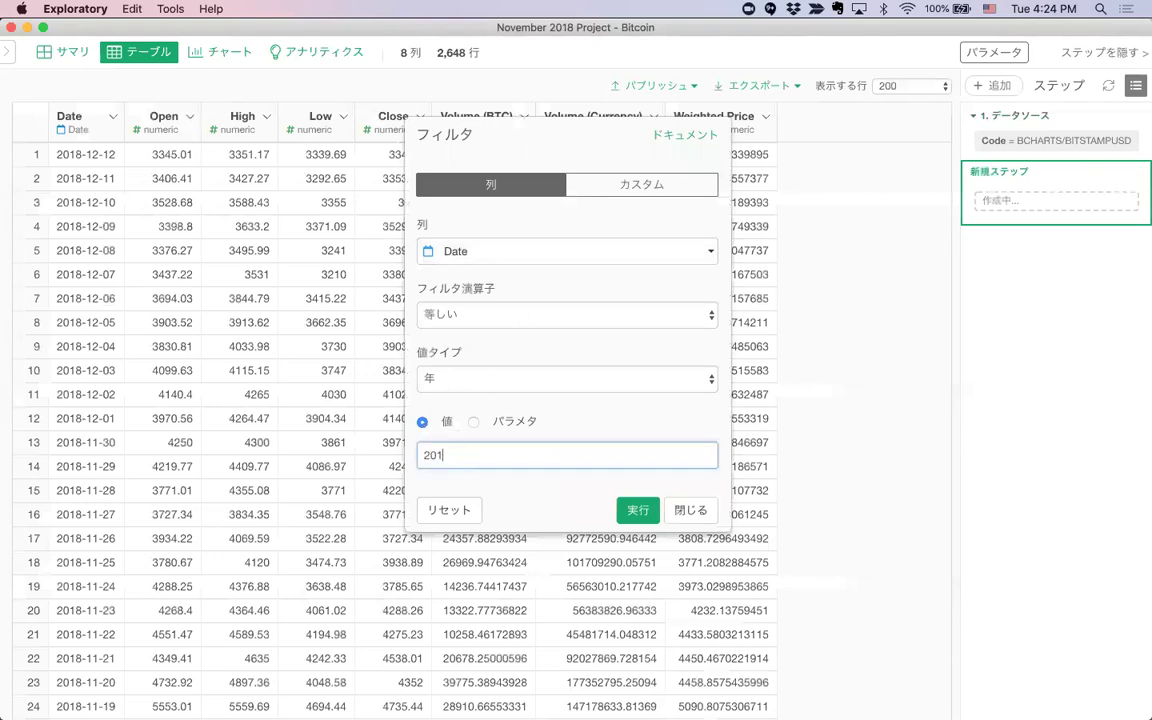
click(638, 510)
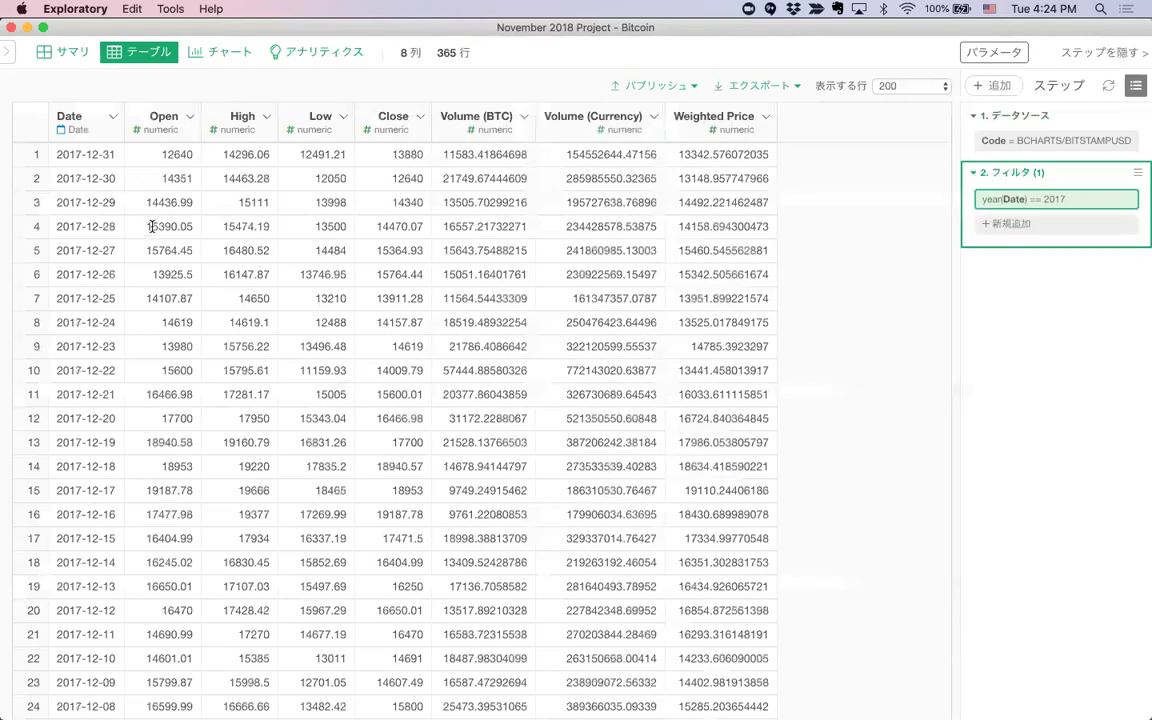
Move Chart 1's pin from the data source step to the 2017 filter step so the line chart uses the filtered data
click(230, 55)
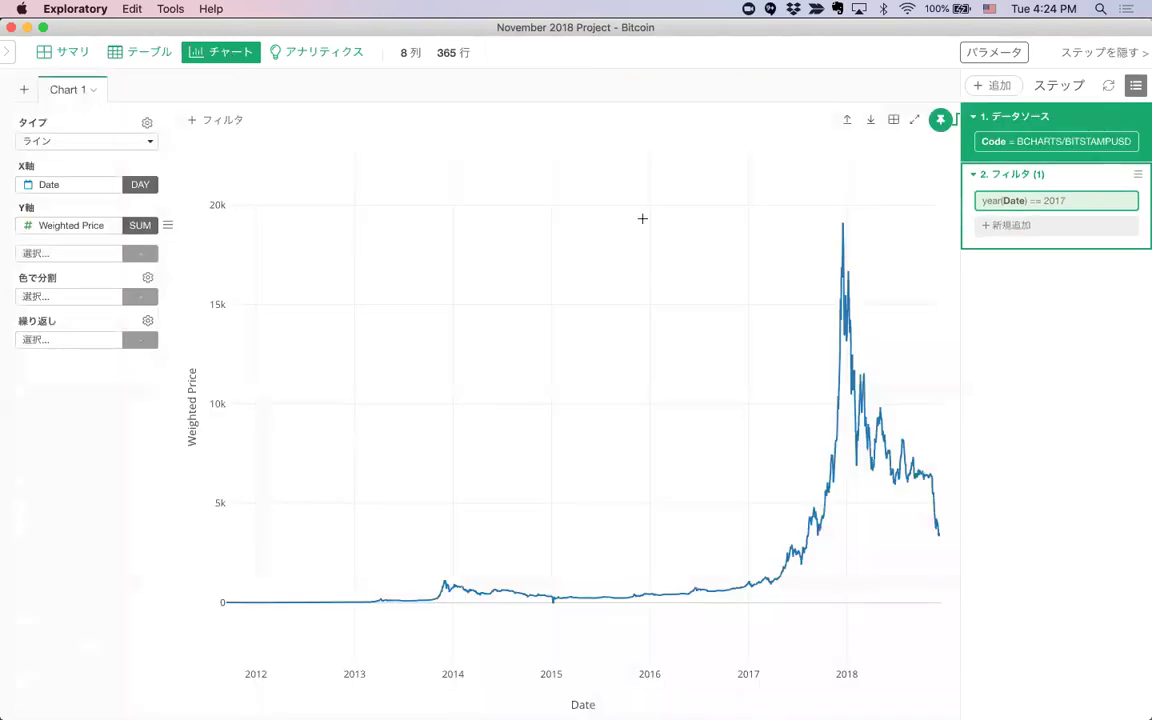
mouse_move(941, 122)
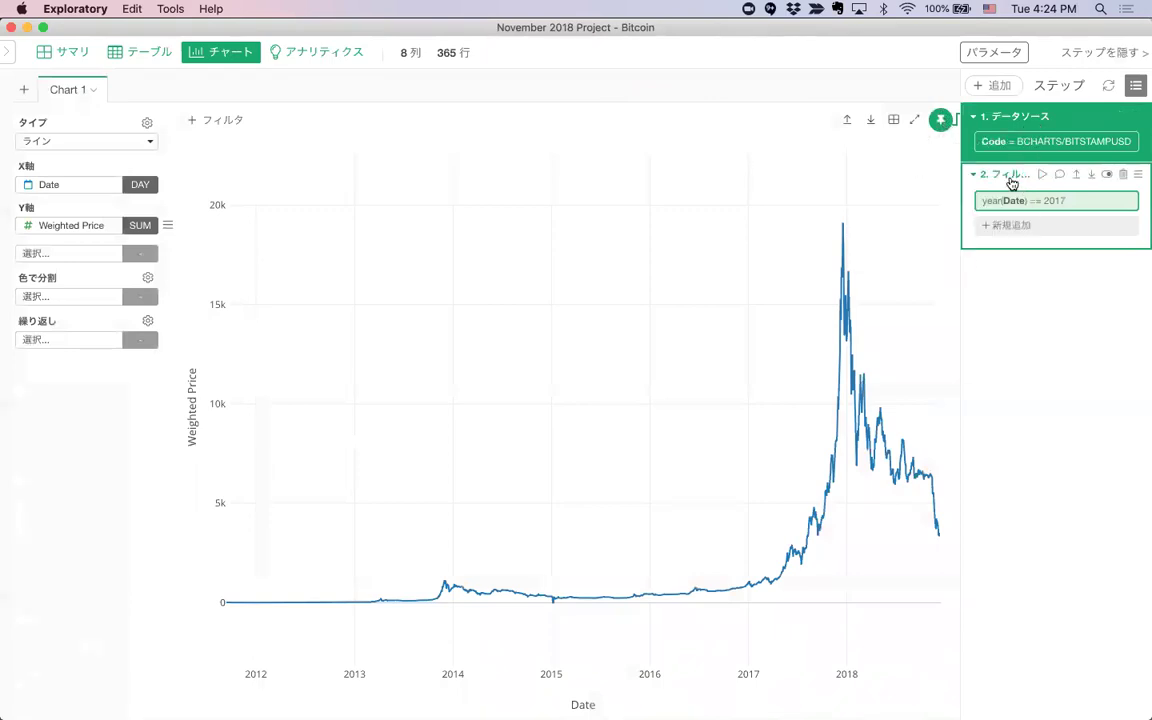
mouse_move(1030, 120)
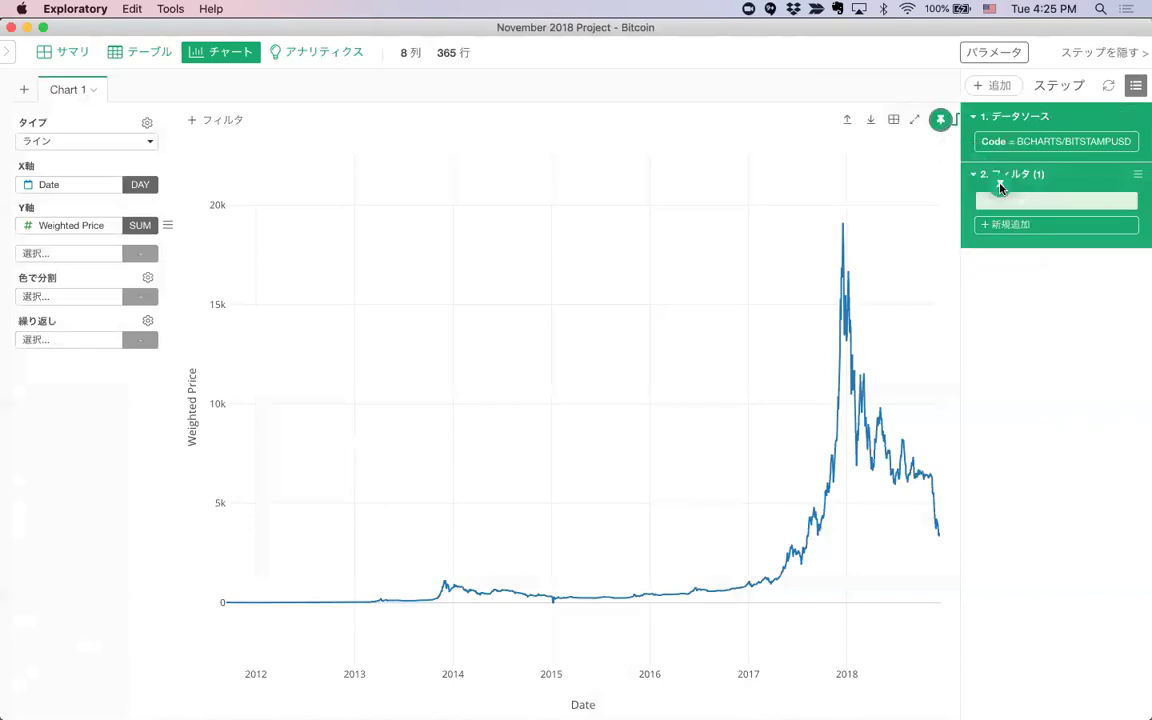
drag(944, 128, 1023, 194)
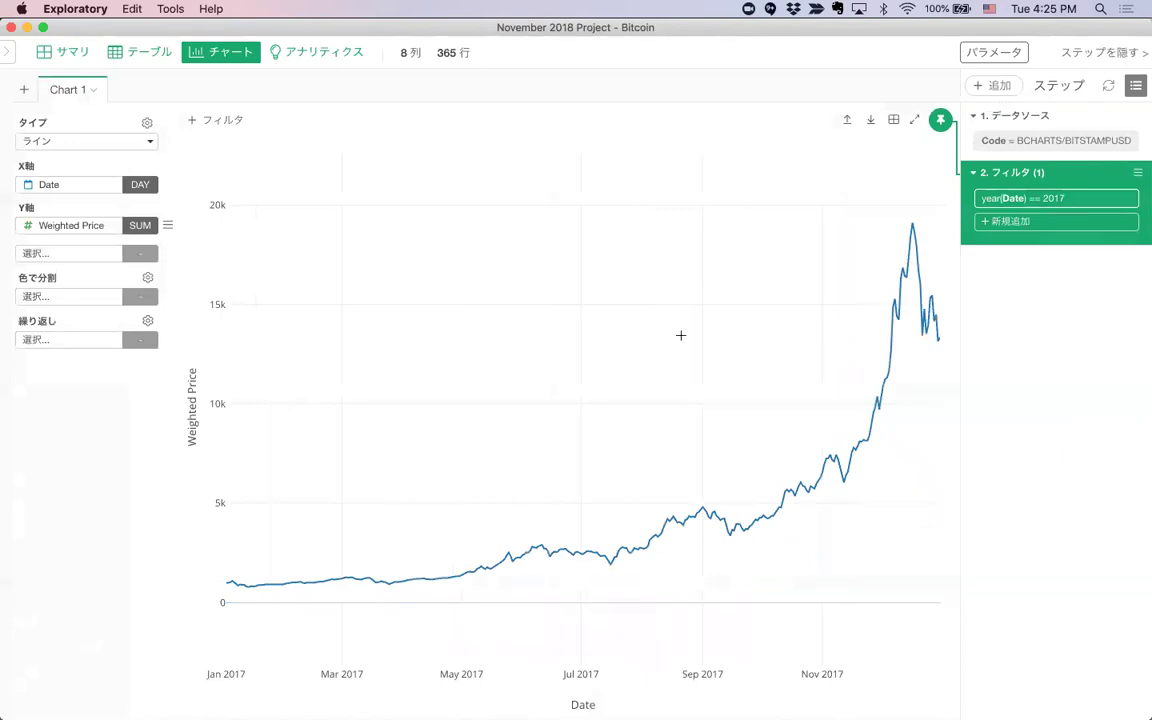
Run anomaly detection (異常値検知) on the sum of Weighted Price, with Date by day as the date column
click(321, 55)
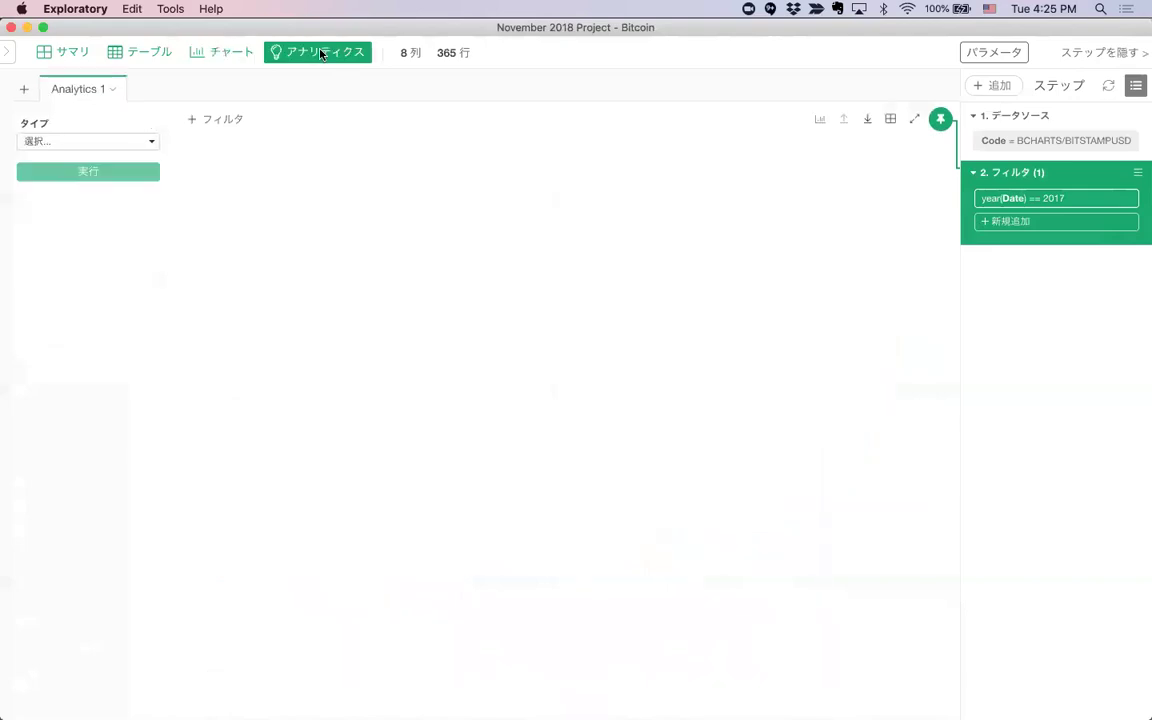
click(108, 142)
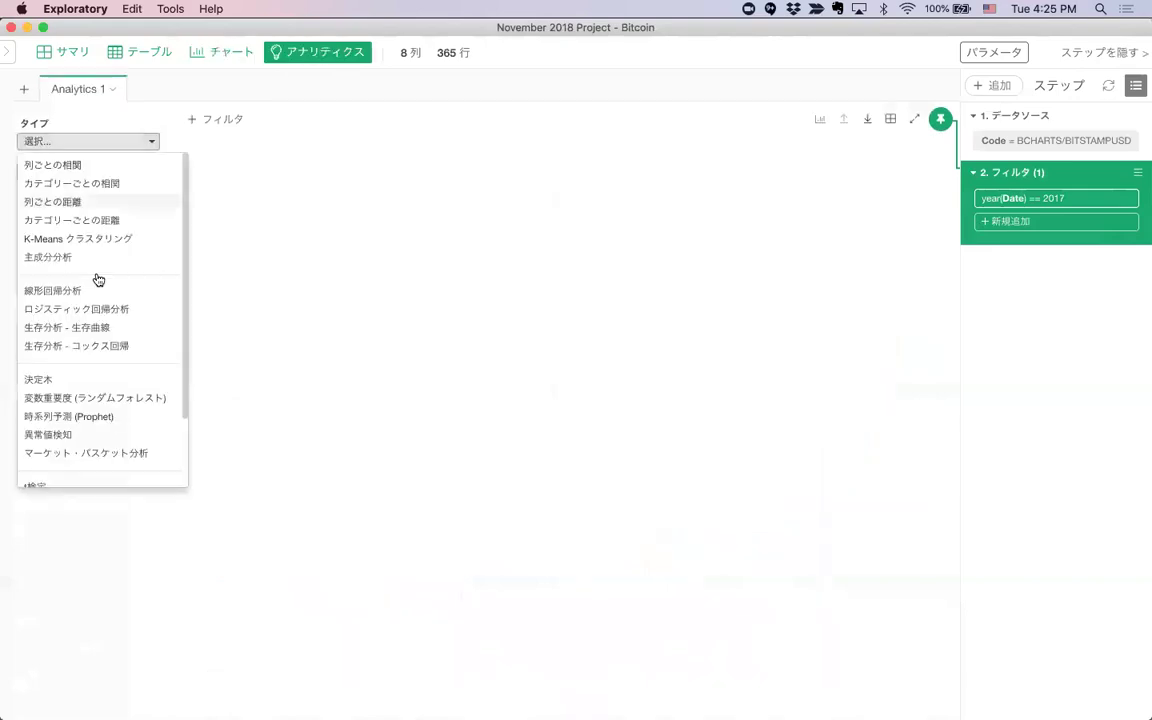
click(110, 436)
click(61, 185)
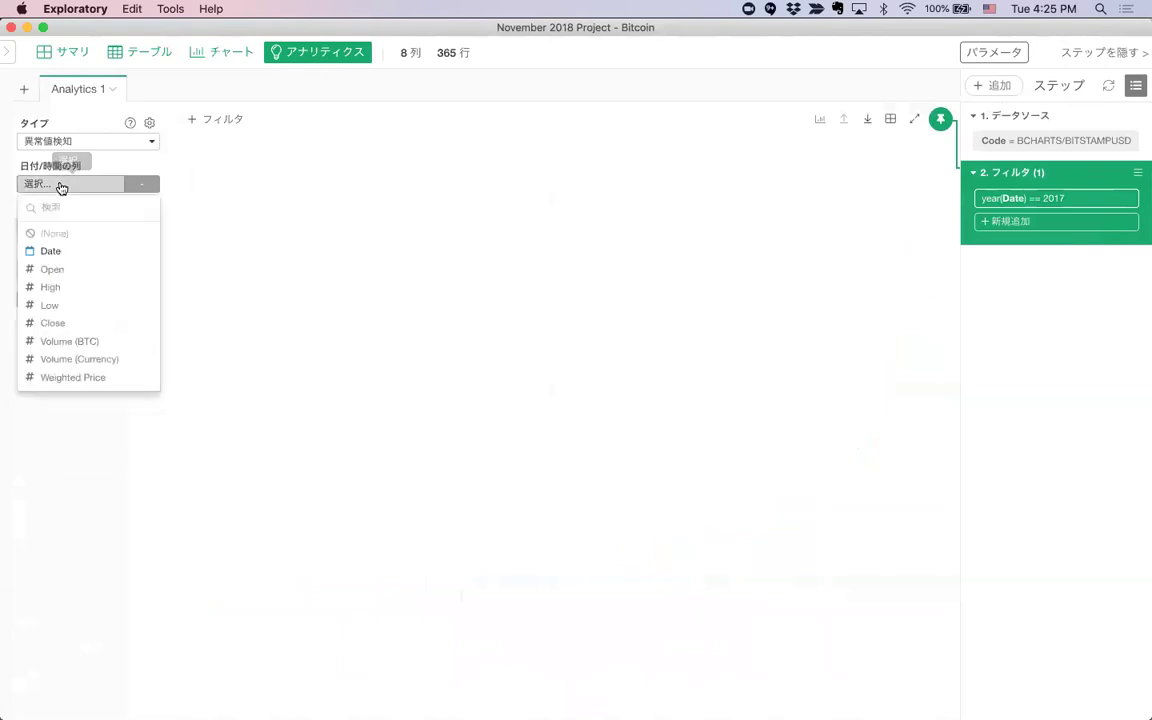
click(70, 252)
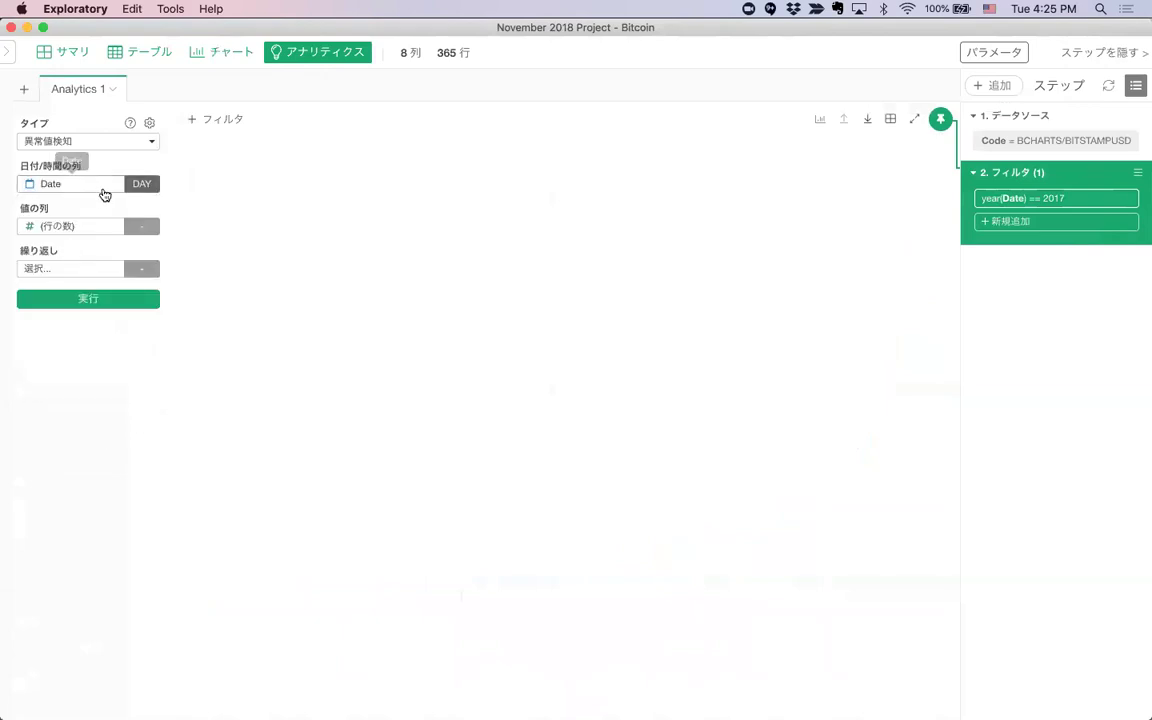
click(82, 232)
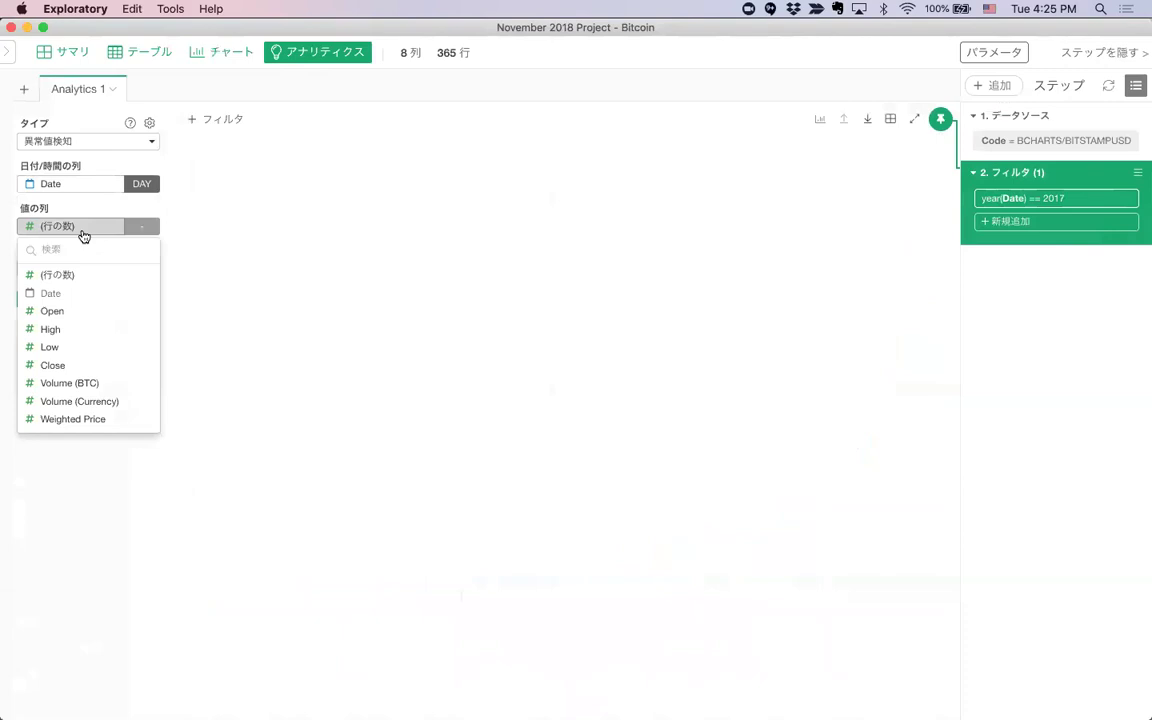
click(85, 419)
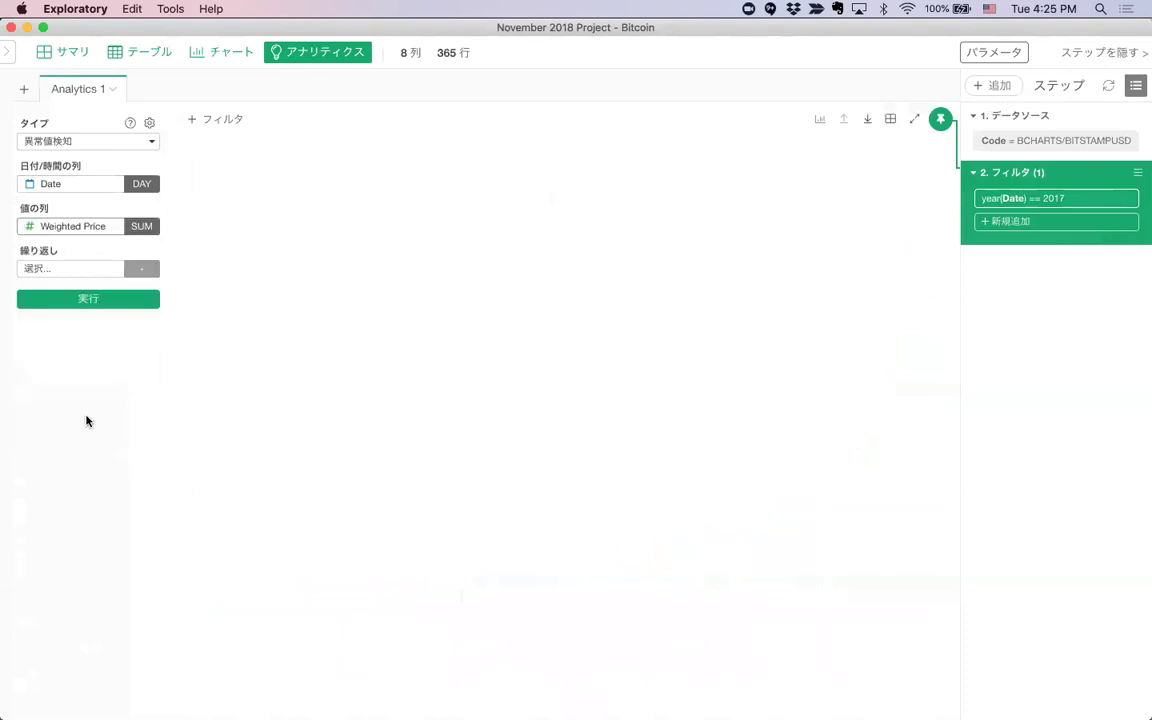
click(88, 302)
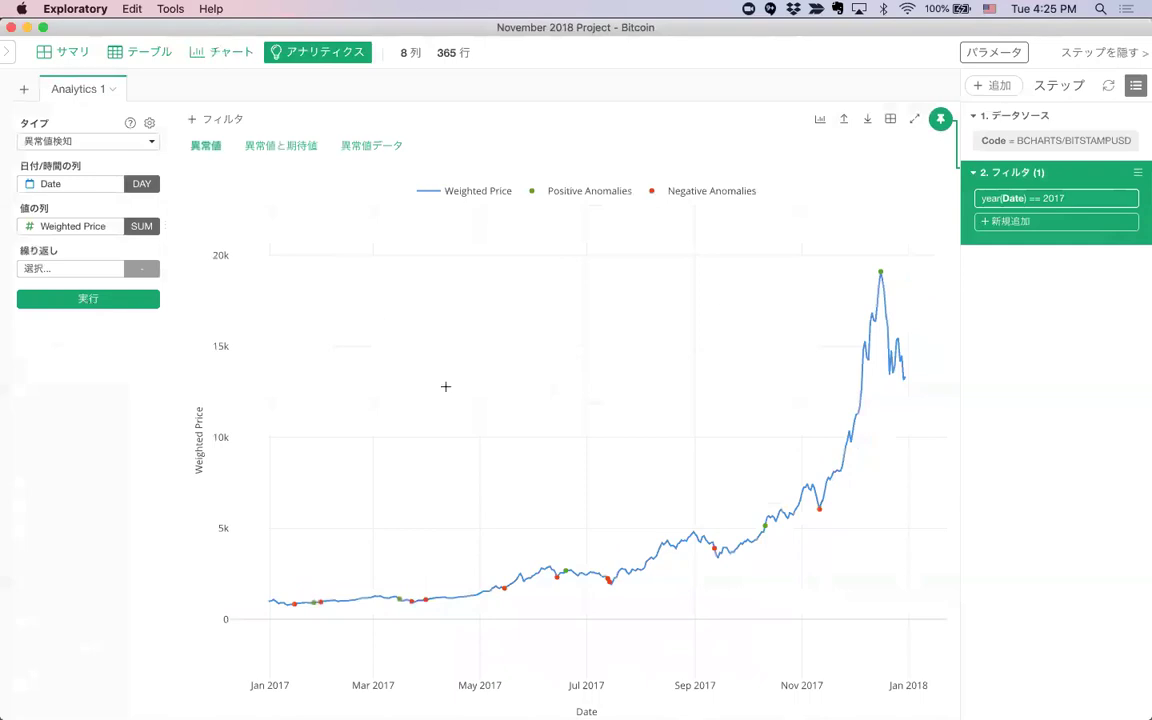
Examine the November 11 and December 16, 2017 anomalies and compare the detected points with their expected values (異常値と期待値)
mouse_move(888, 268)
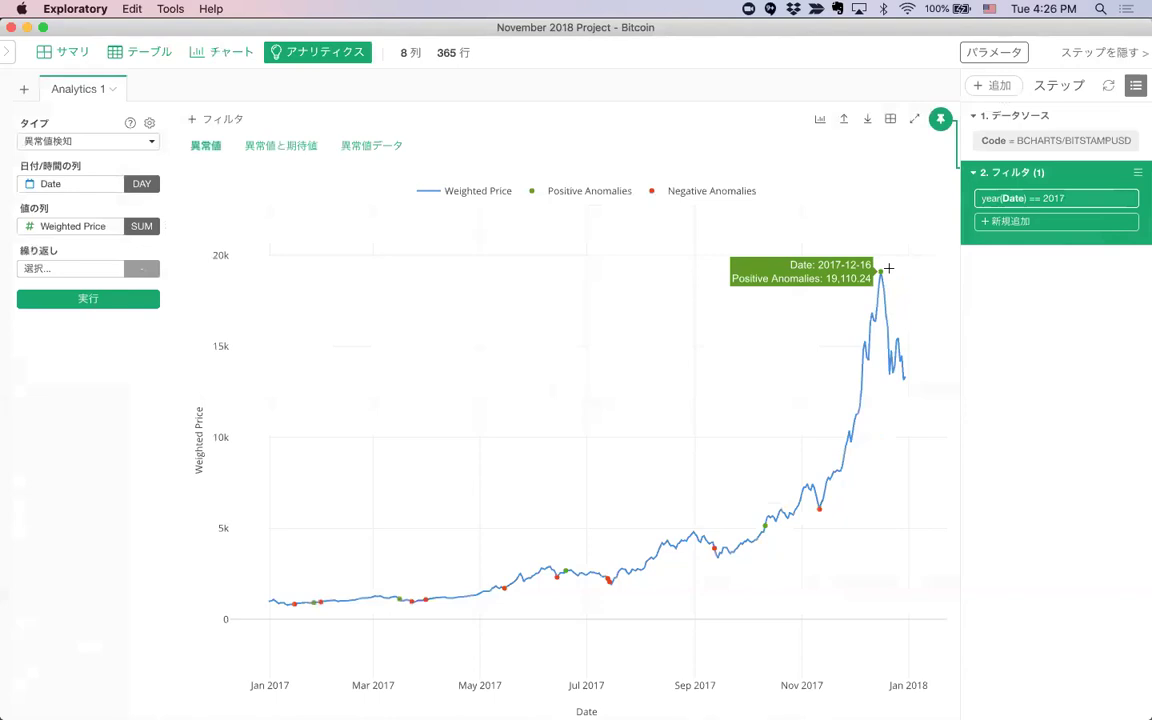
mouse_move(819, 509)
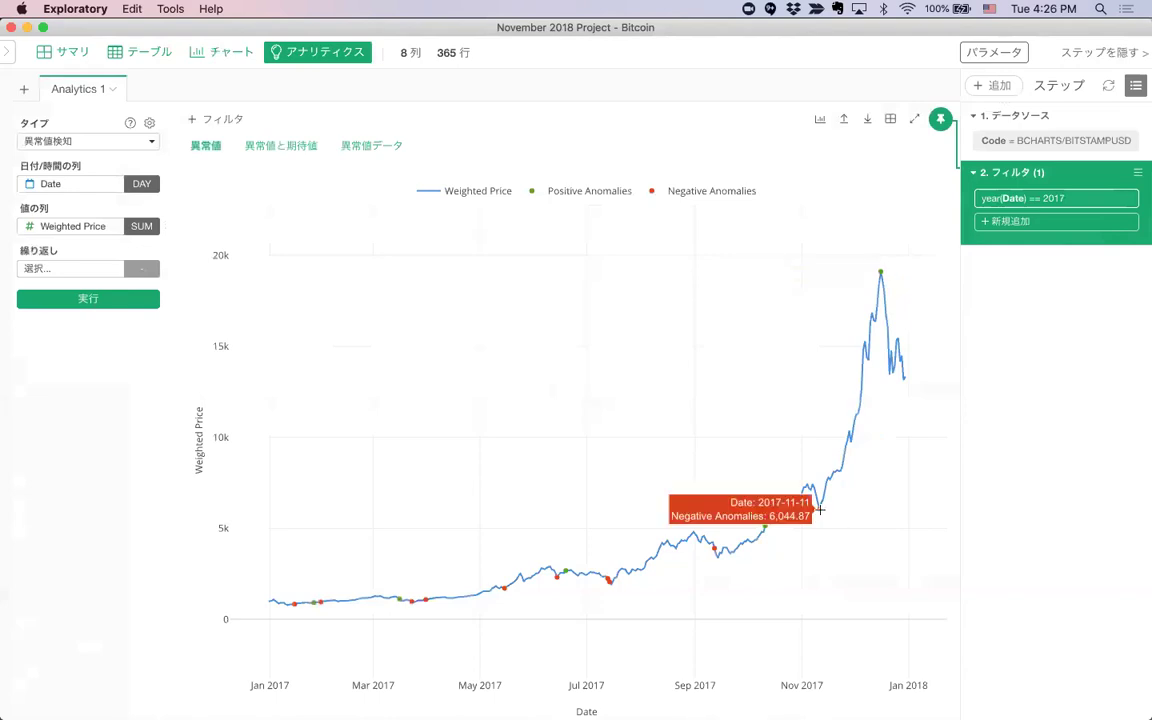
click(276, 151)
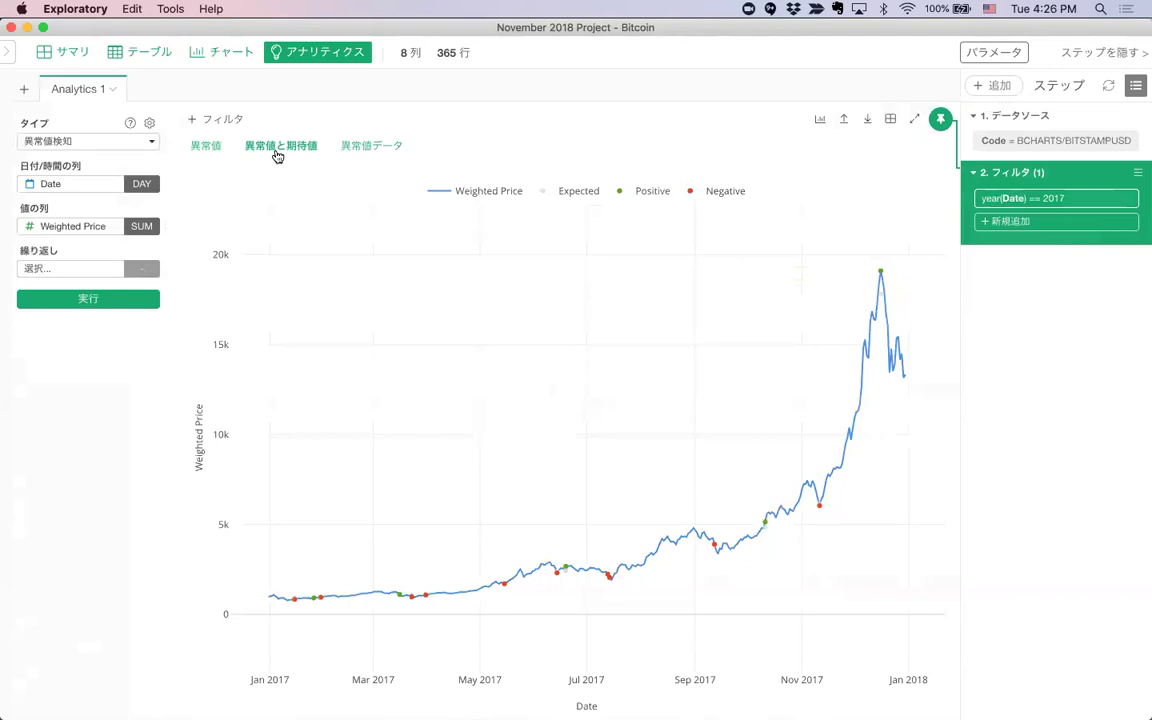
mouse_move(879, 293)
mouse_move(796, 292)
drag(789, 290, 906, 293)
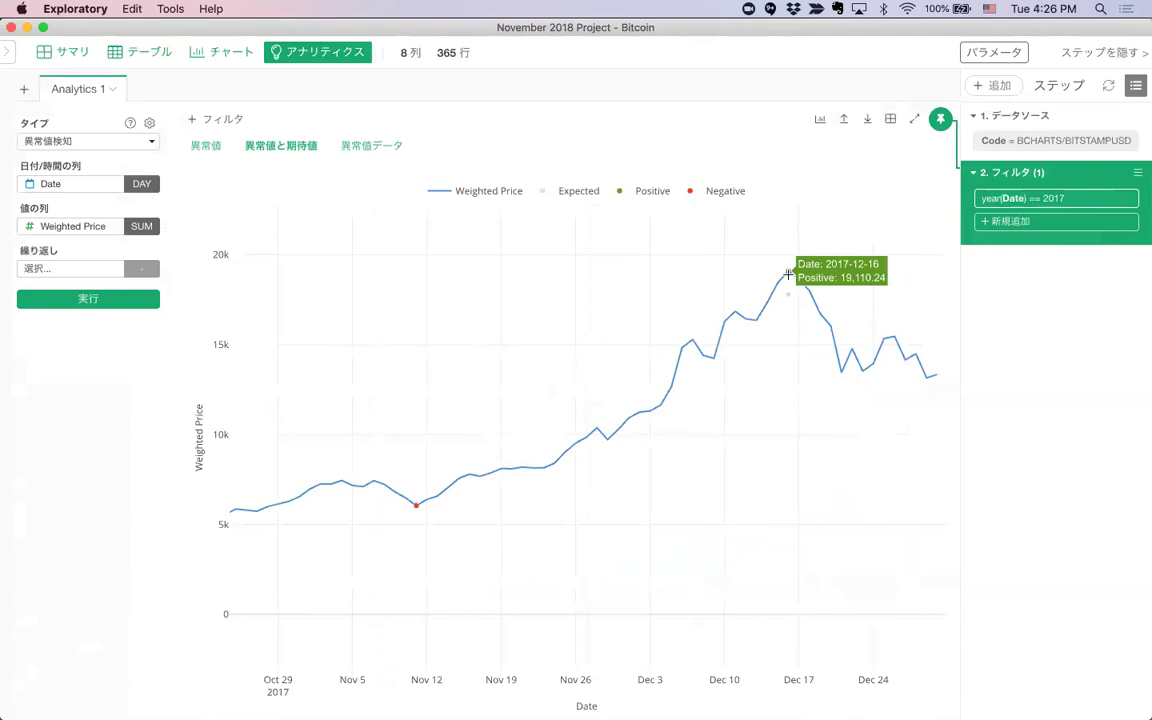
double_click(609, 330)
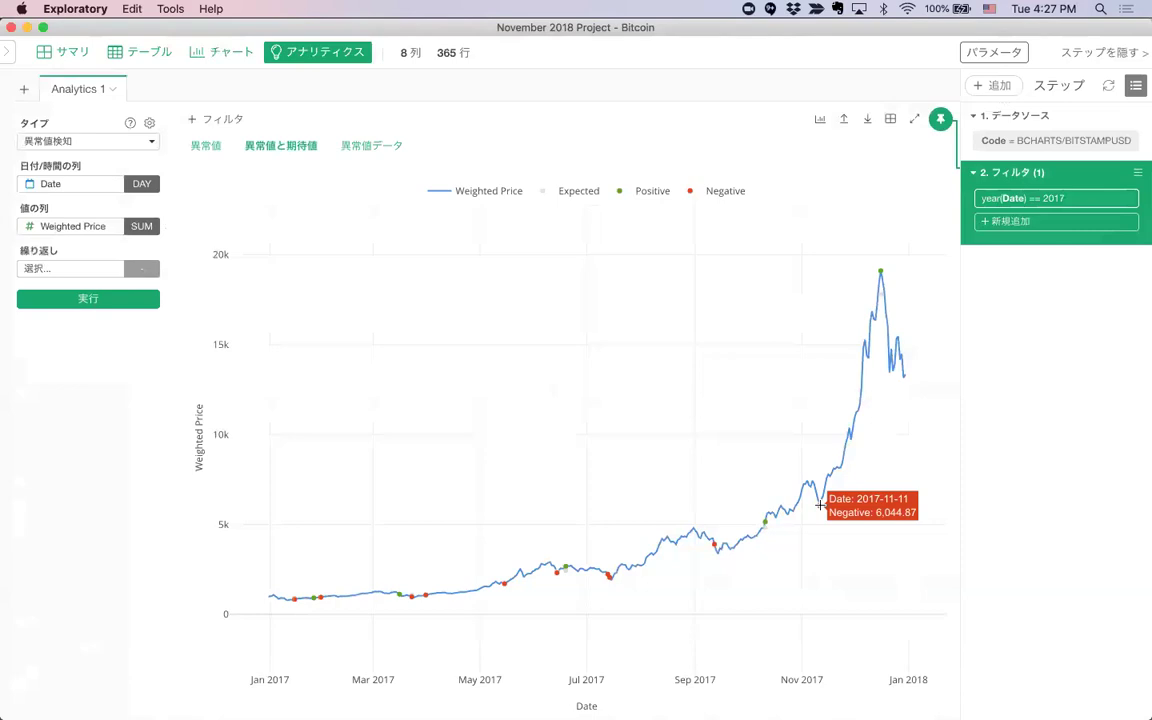
Switch to Safari and read the BitcoinPrice.com article on the November 12 price crash, highlighting "Bitcoin Cash" as the suggested cause
key(super+Tab)
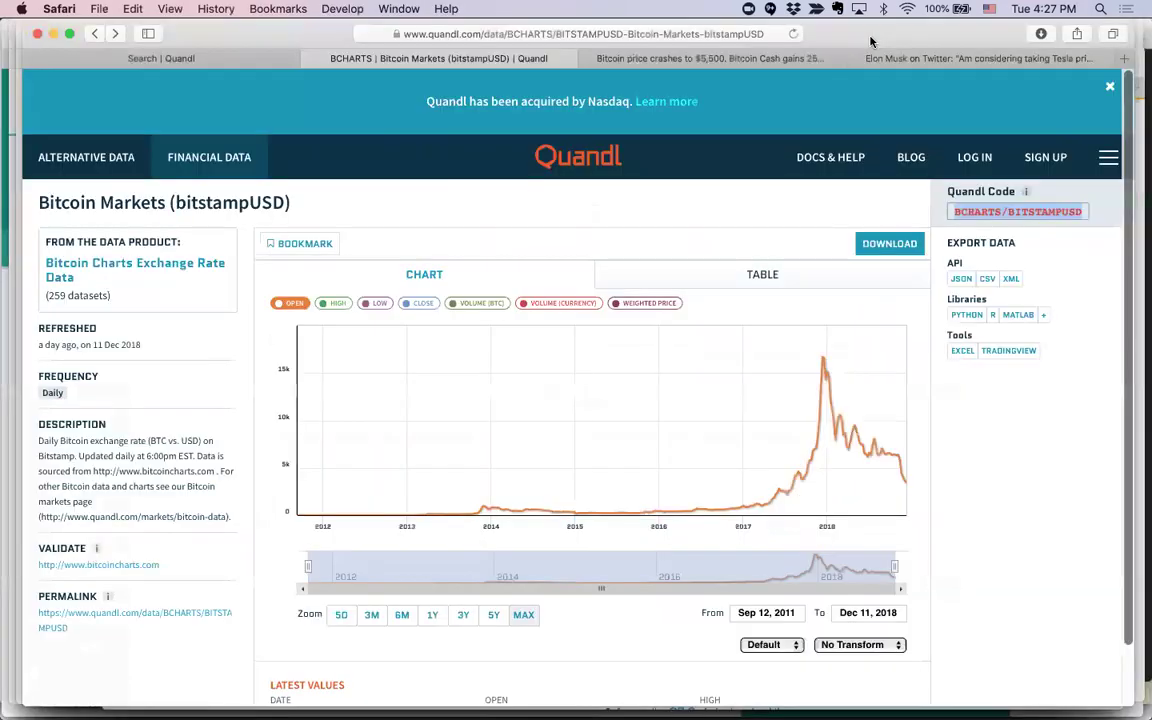
click(700, 58)
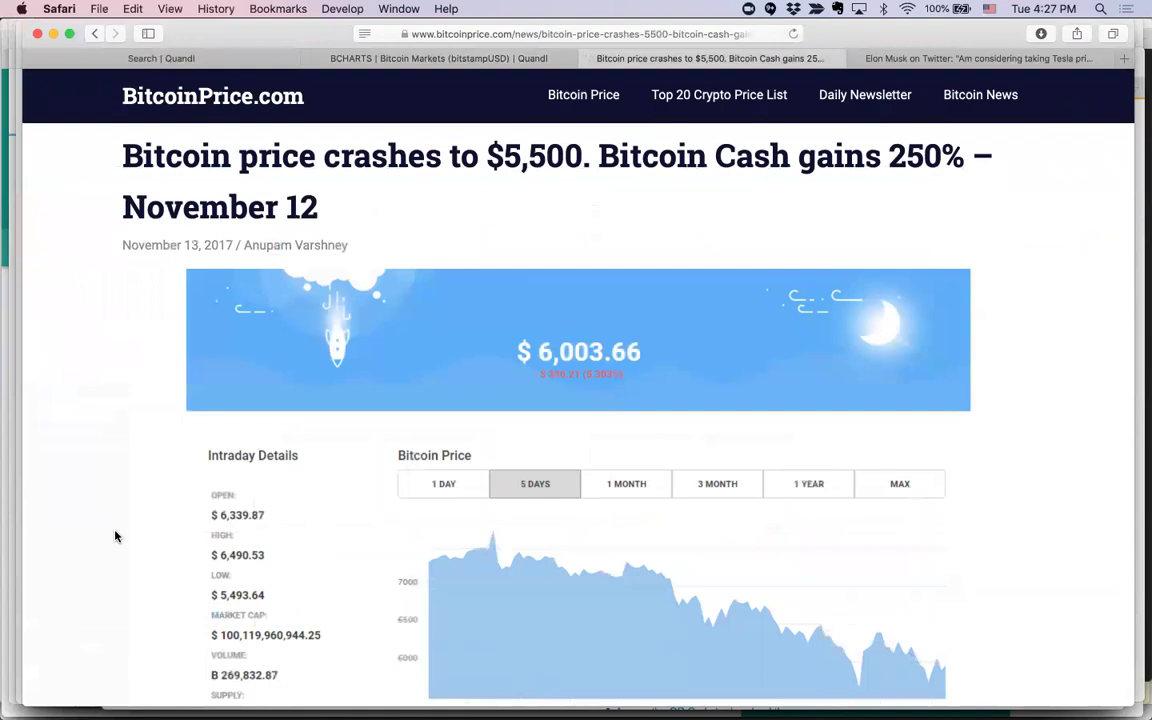
scroll(115, 537, down, 10)
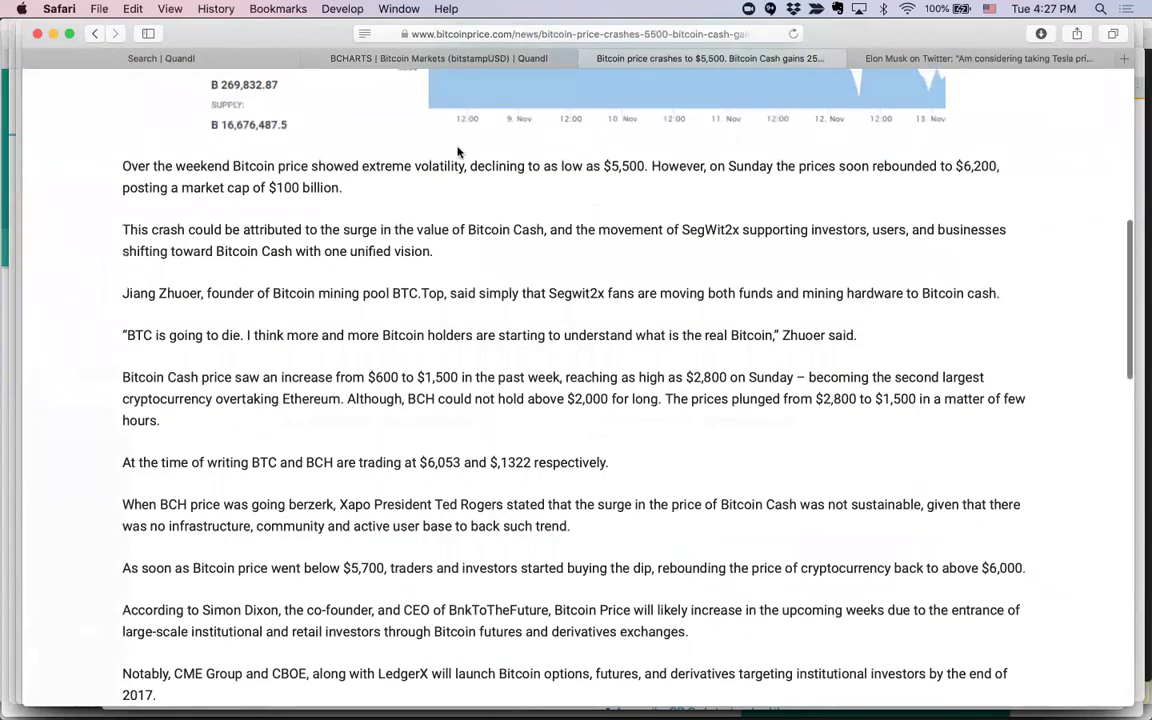
scroll(346, 310, up, 2)
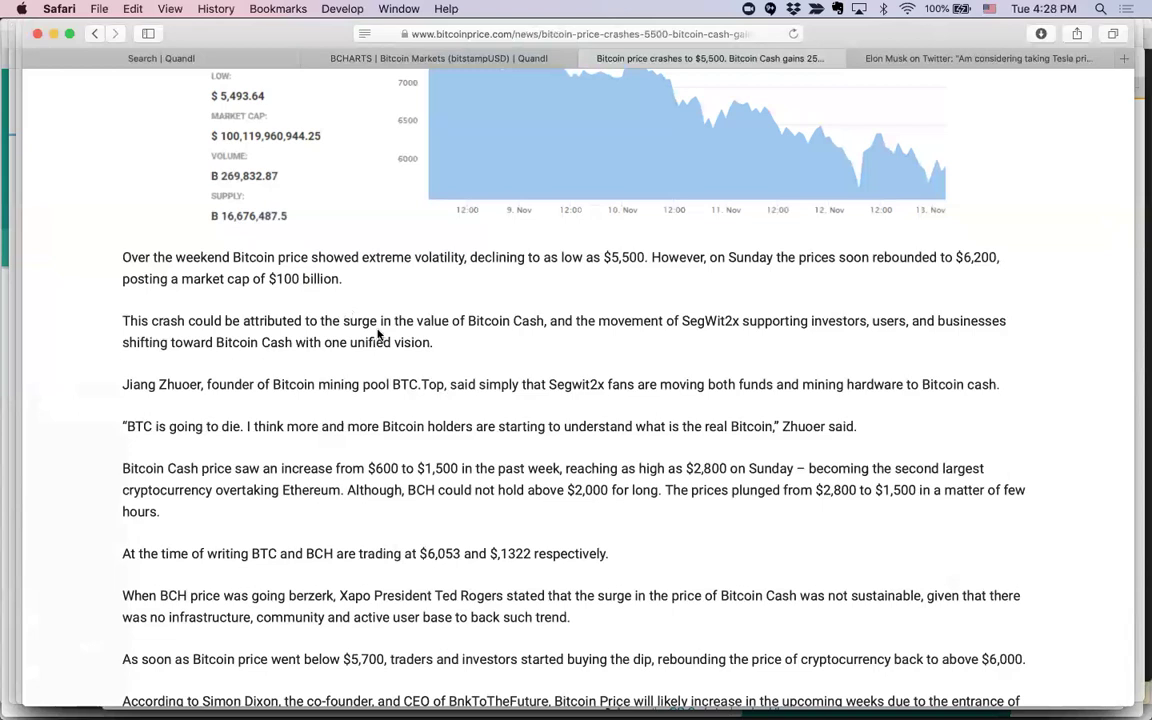
drag(466, 320, 545, 323)
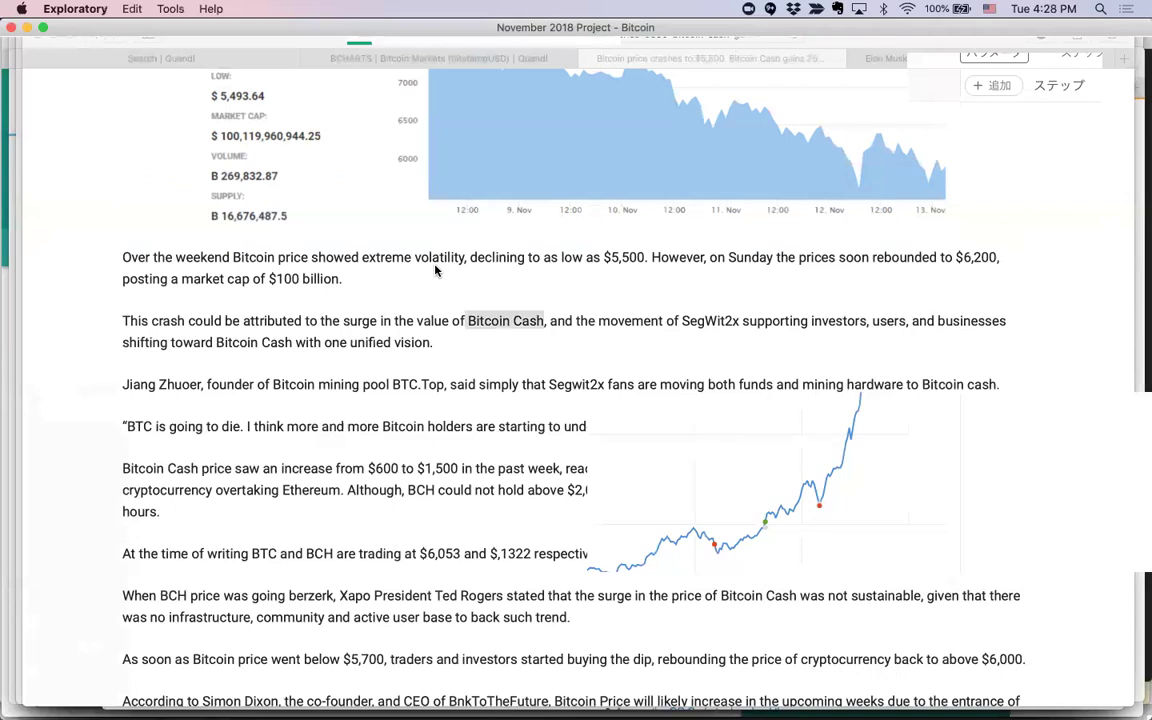
Return to Exploratory and take a closer look at the anomalies in the lower price range, then restore the full chart
drag(527, 553, 533, 608)
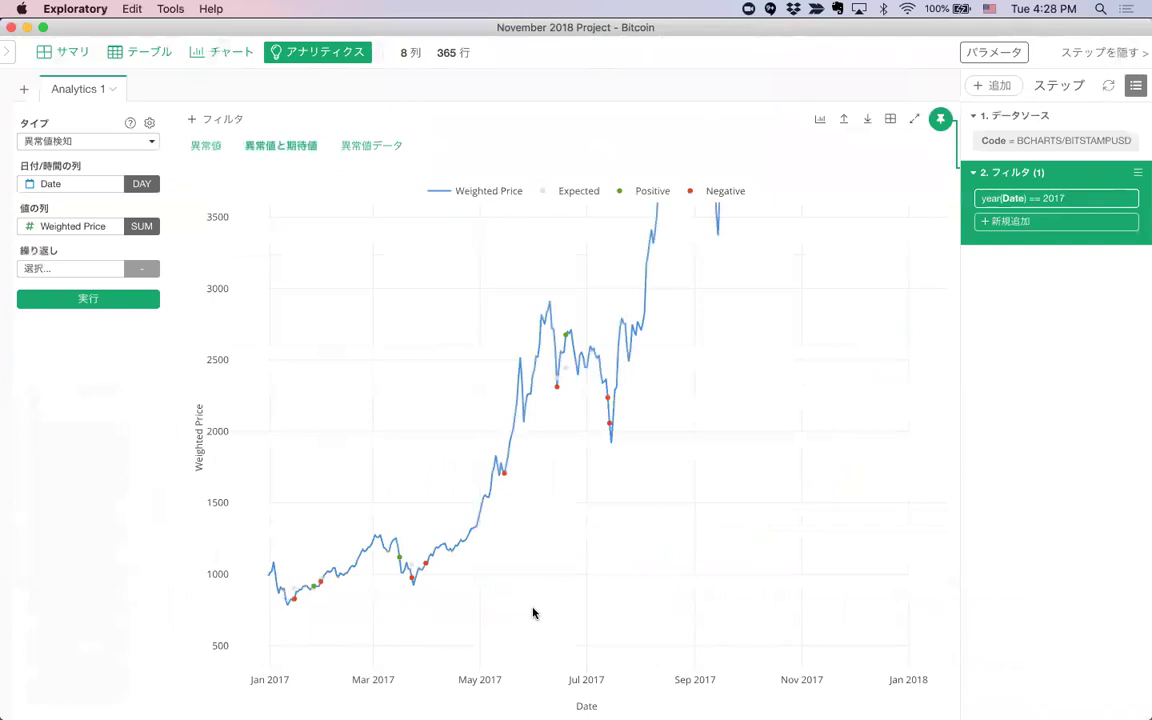
double_click(446, 432)
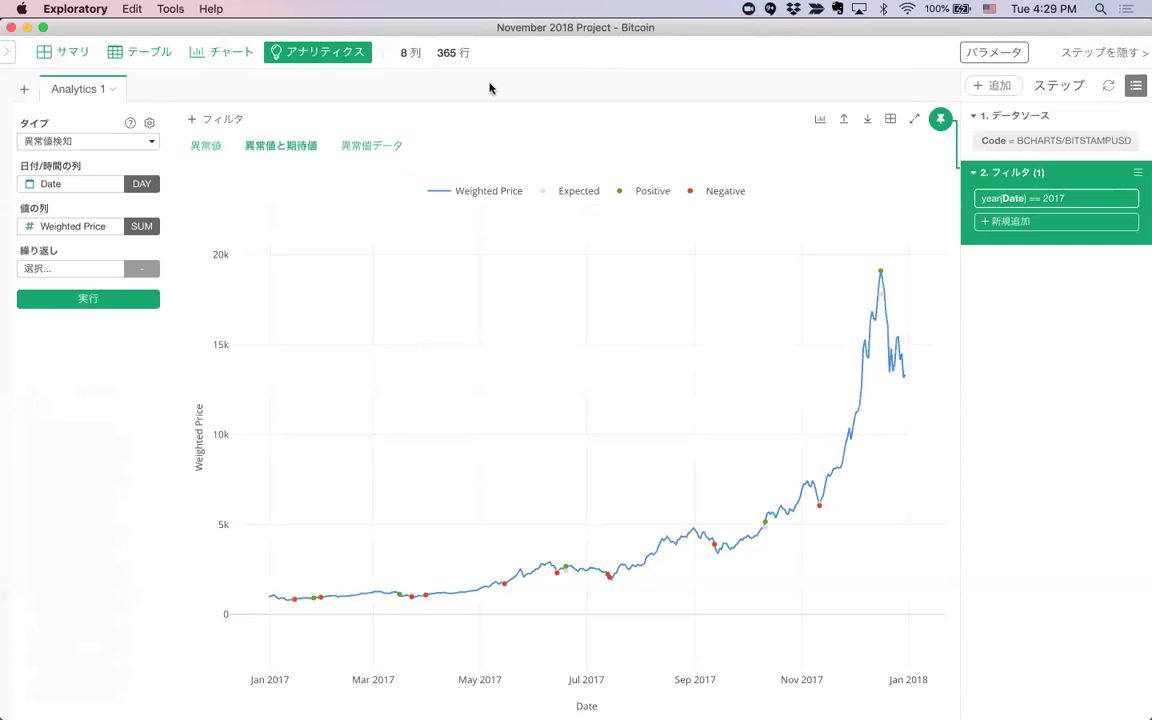
Start a Historical Stock Prices import from the extension data sources and set the stock symbol to TSLA
click(11, 55)
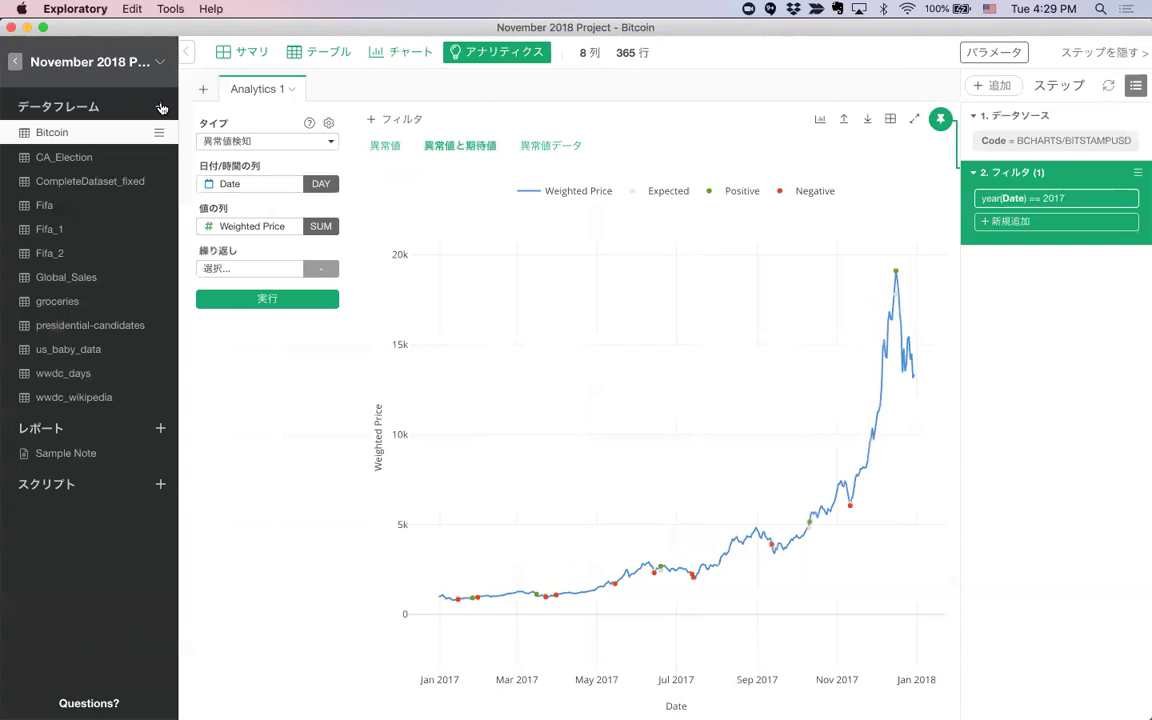
click(161, 107)
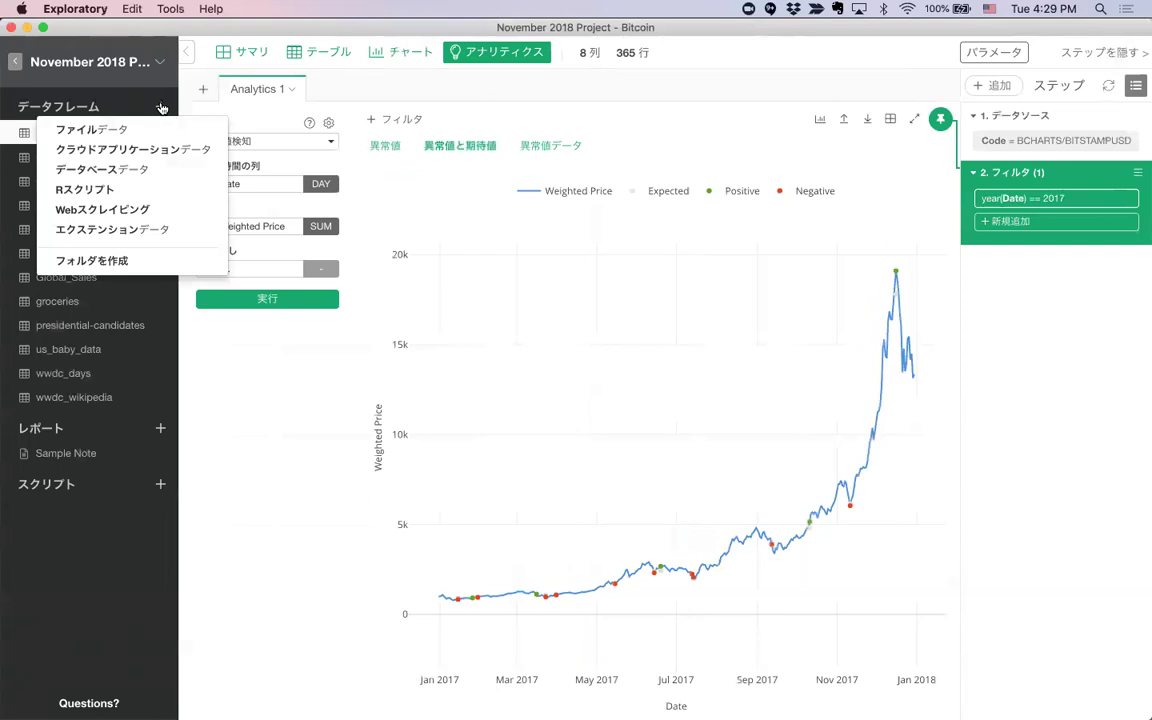
click(129, 236)
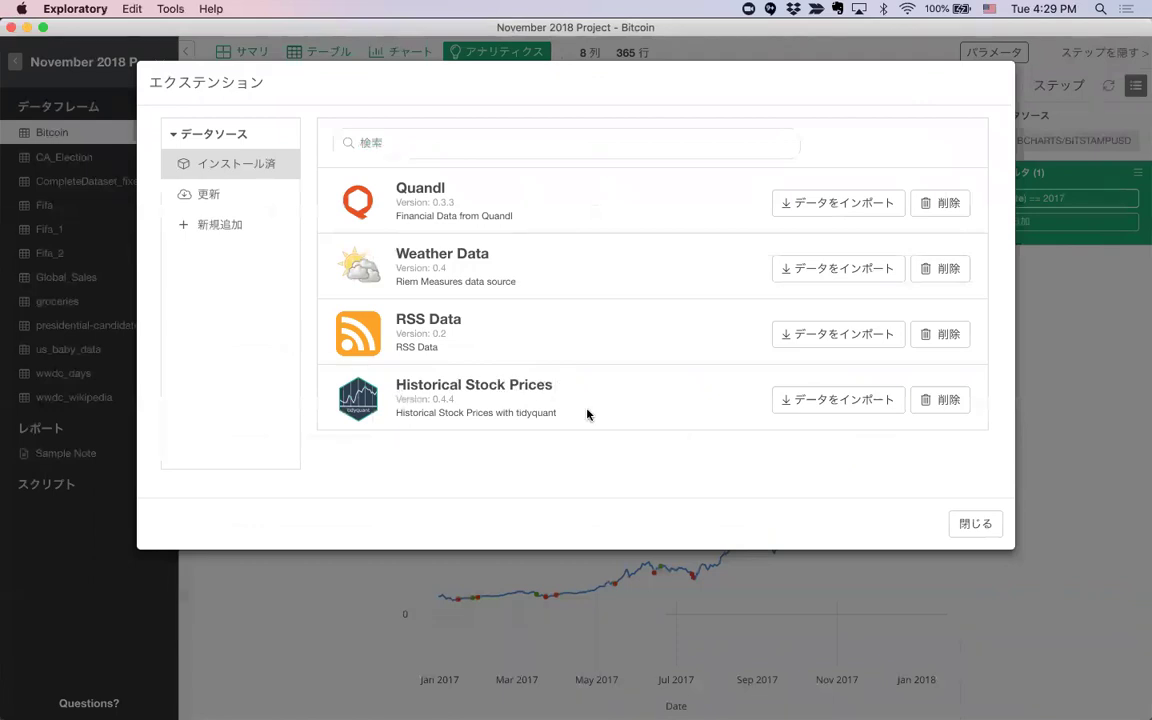
click(818, 402)
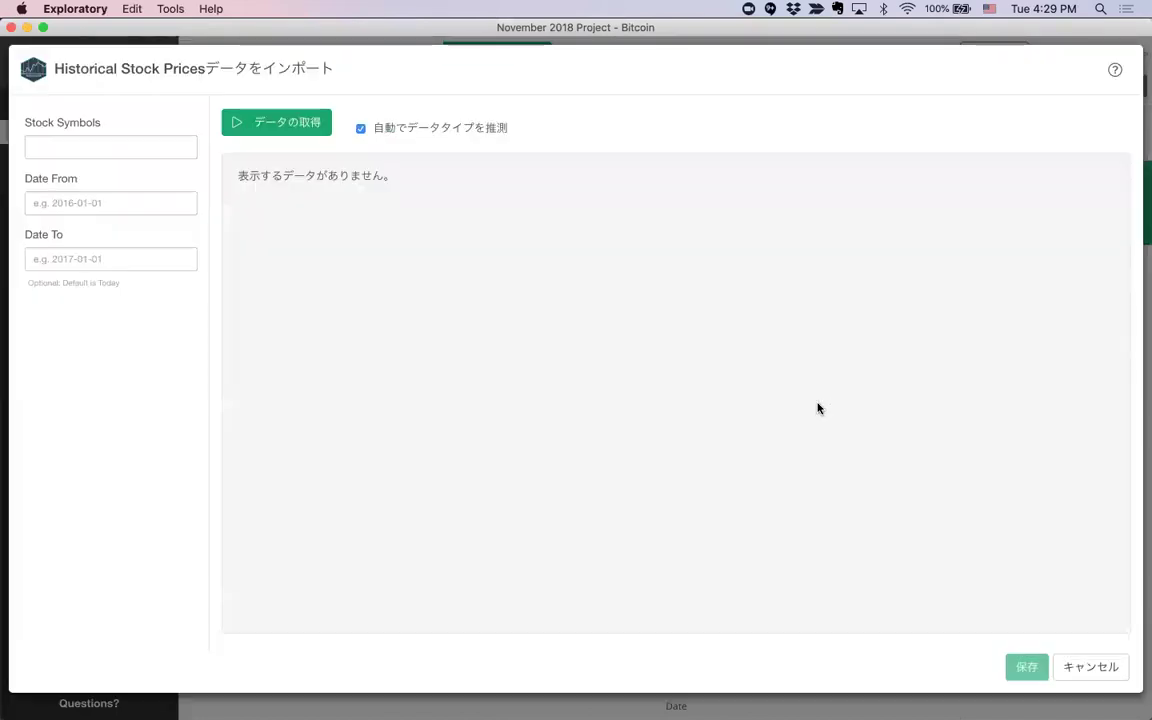
click(142, 142)
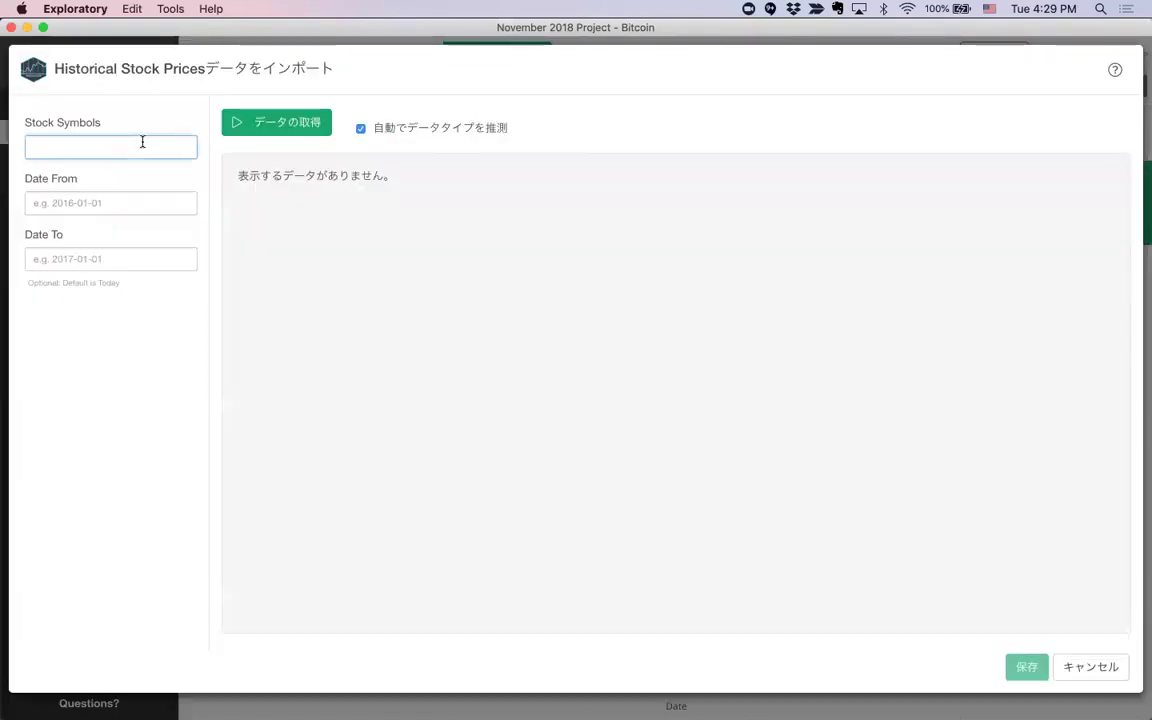
text(TSLA)
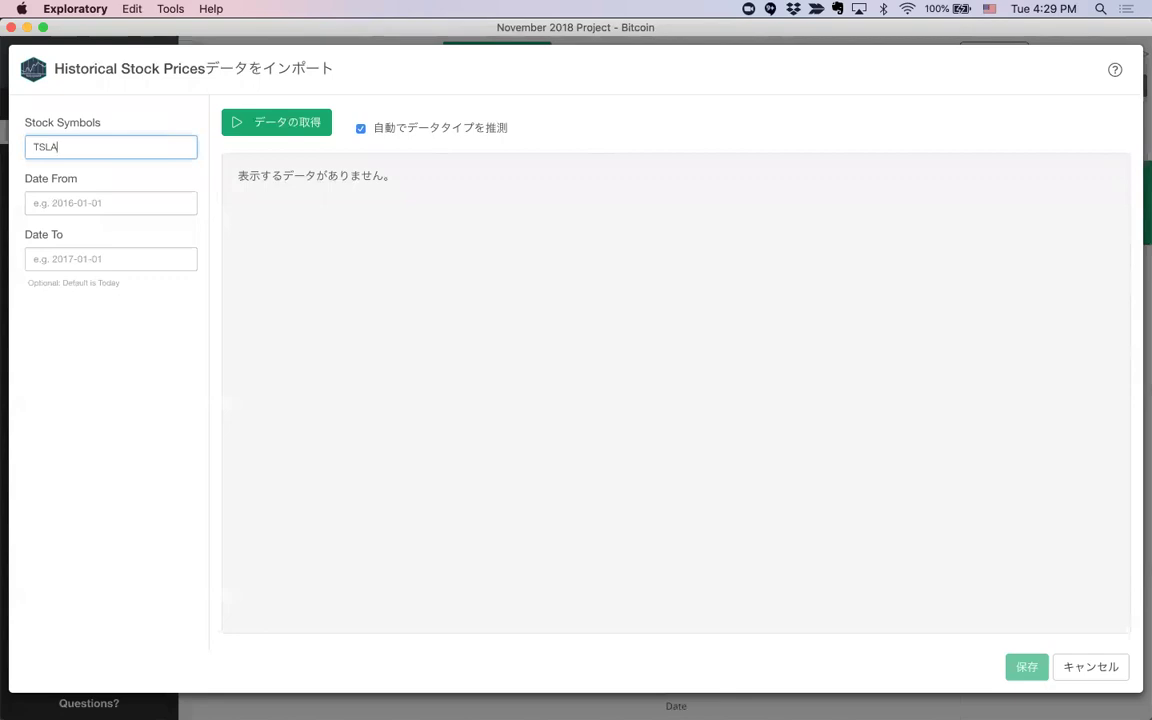
text(FB, GOOG)
key(BackSpace)
key(BackSpace)
key(BackSpace)
Fetch the TSLA stock prices starting from 2010-01-01 and save them as a data frame named Tesla_Stock
click(128, 208)
text(2010)
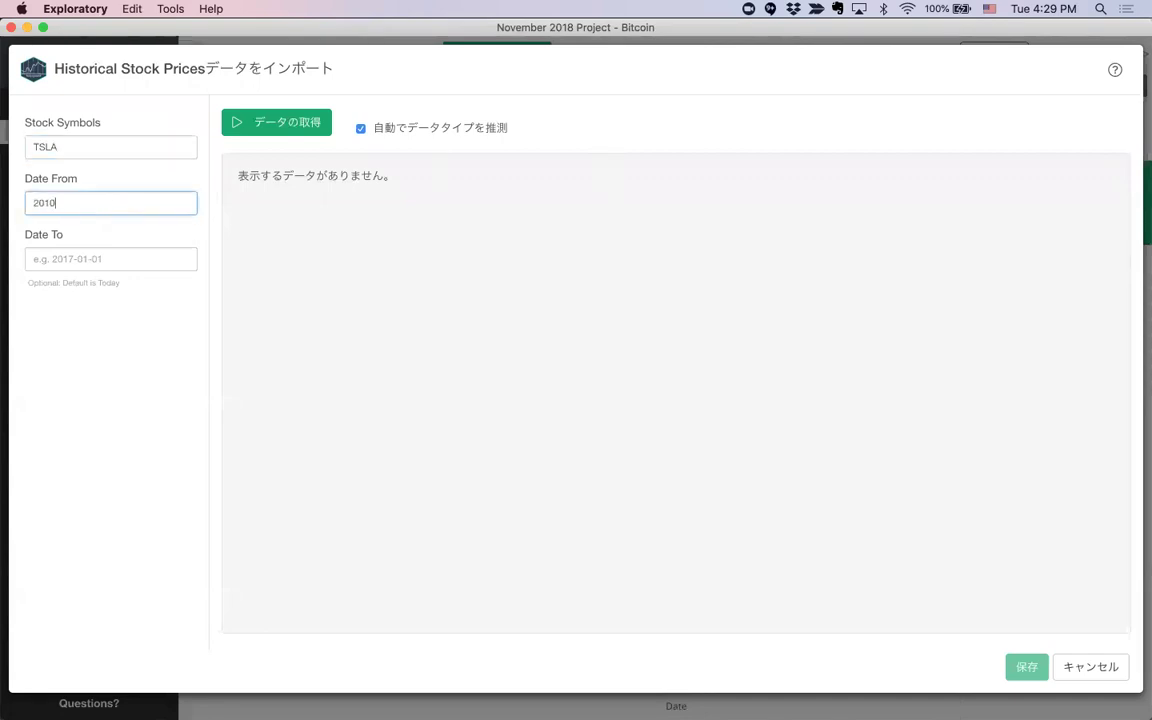
text(-01-01)
click(284, 124)
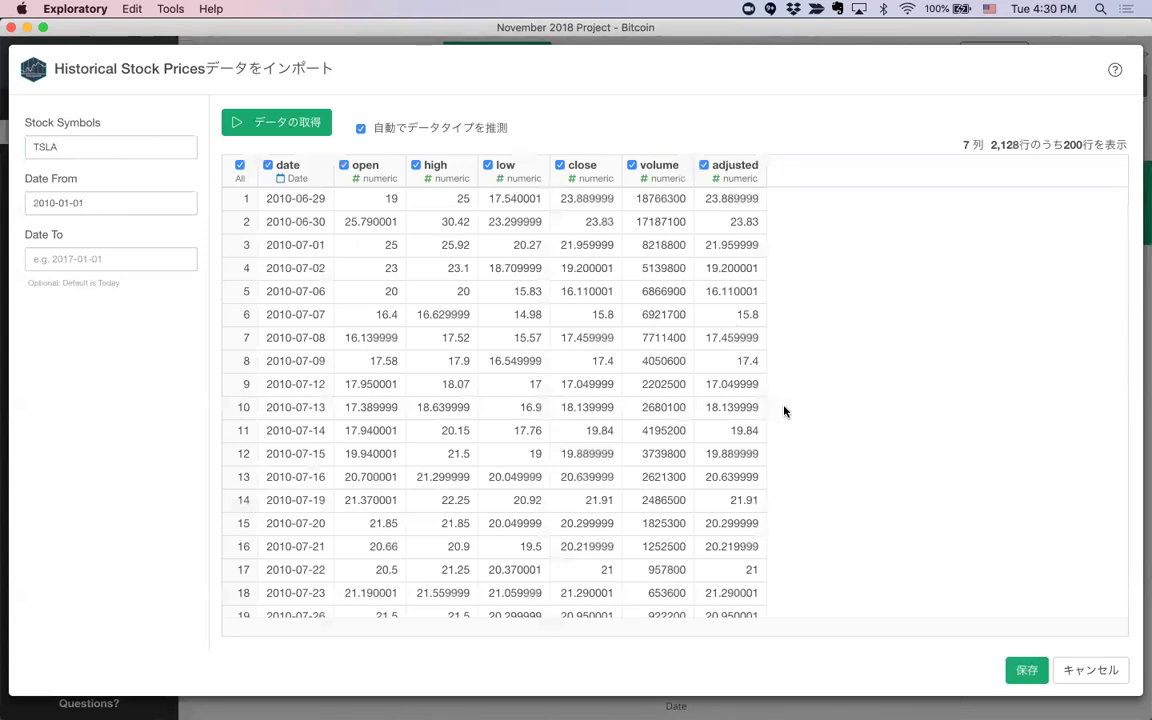
click(1026, 672)
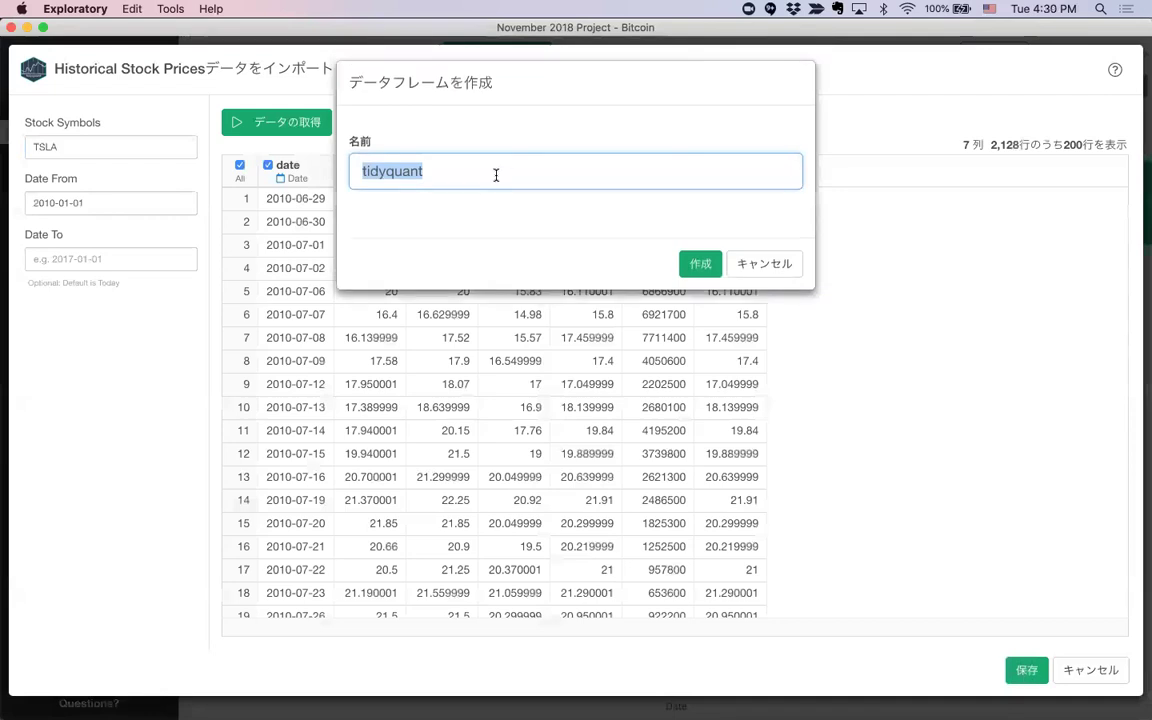
text(Tesla_Stock)
key(Return)
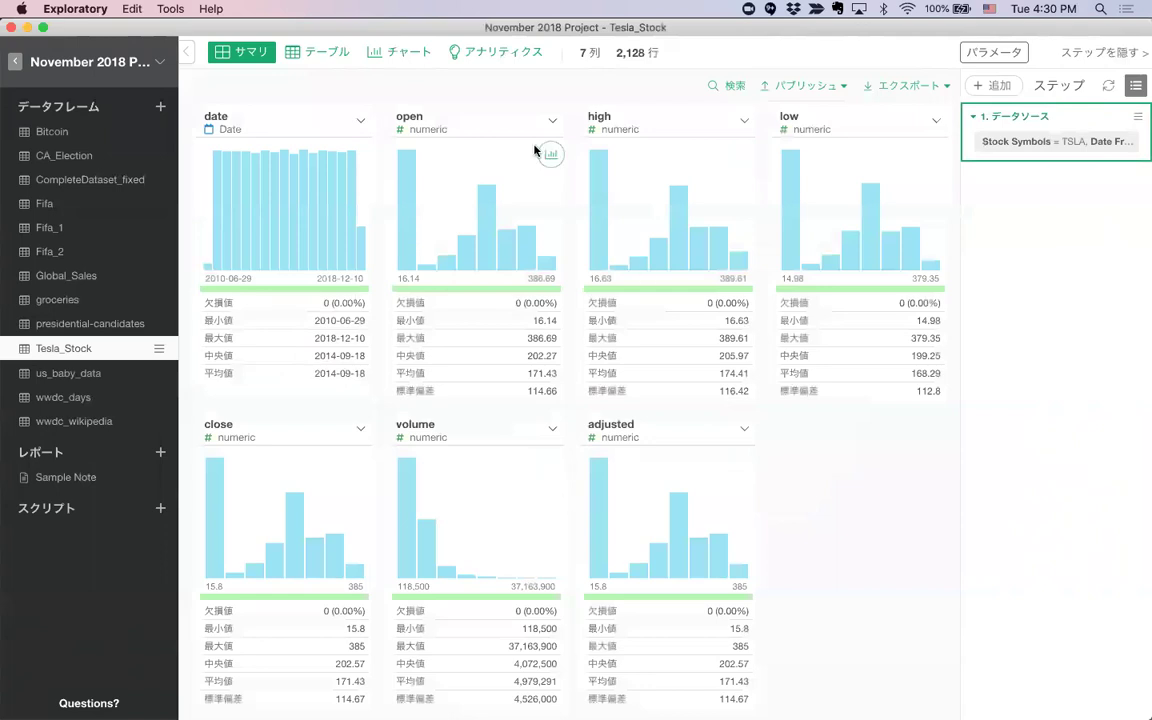
Set up a line (ライン) chart for the Tesla_Stock data frame, with the sidebar hidden for more room
click(309, 51)
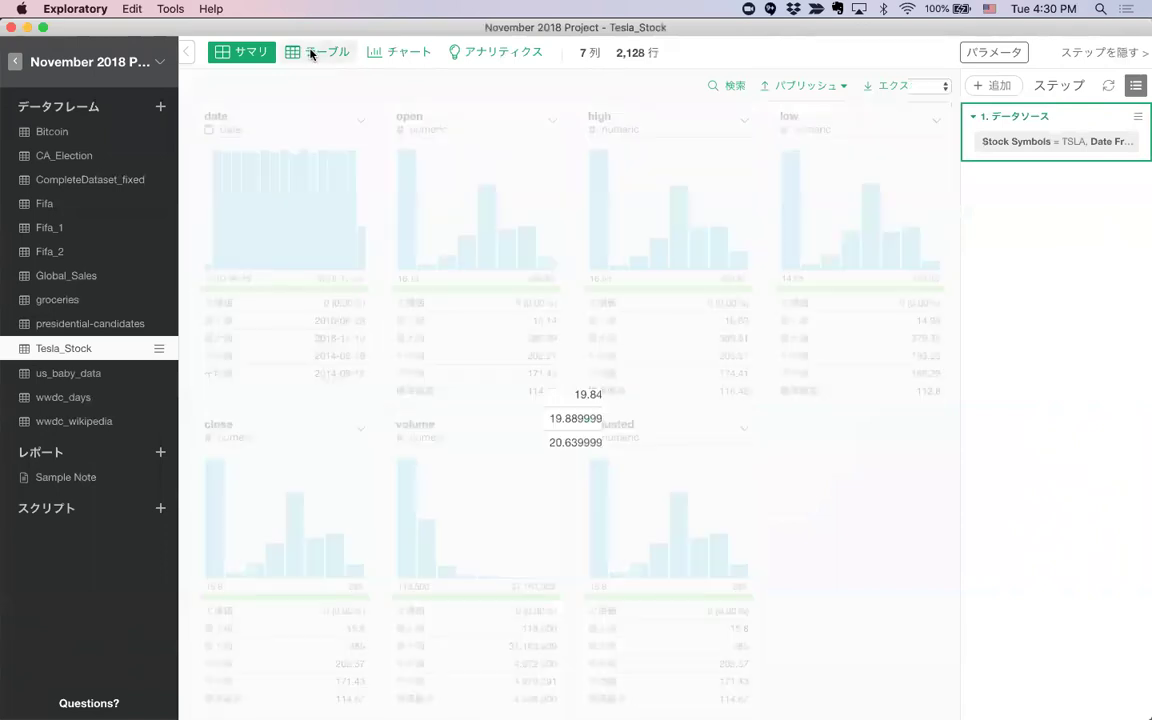
click(413, 51)
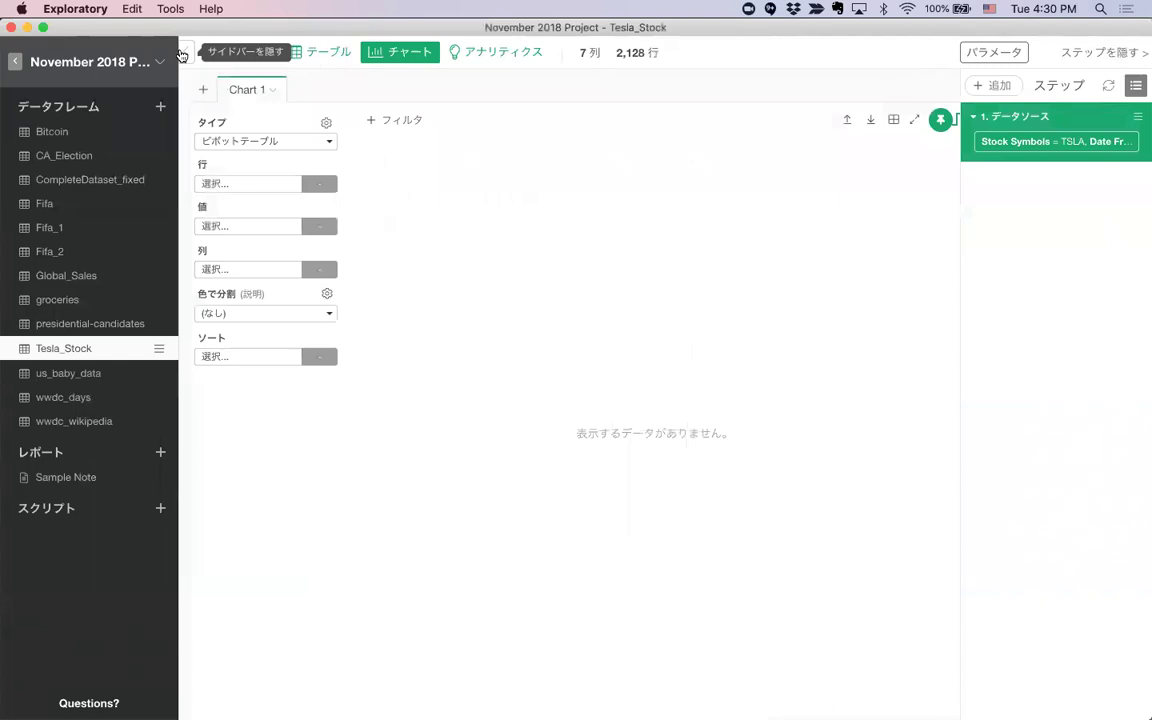
click(184, 51)
click(70, 141)
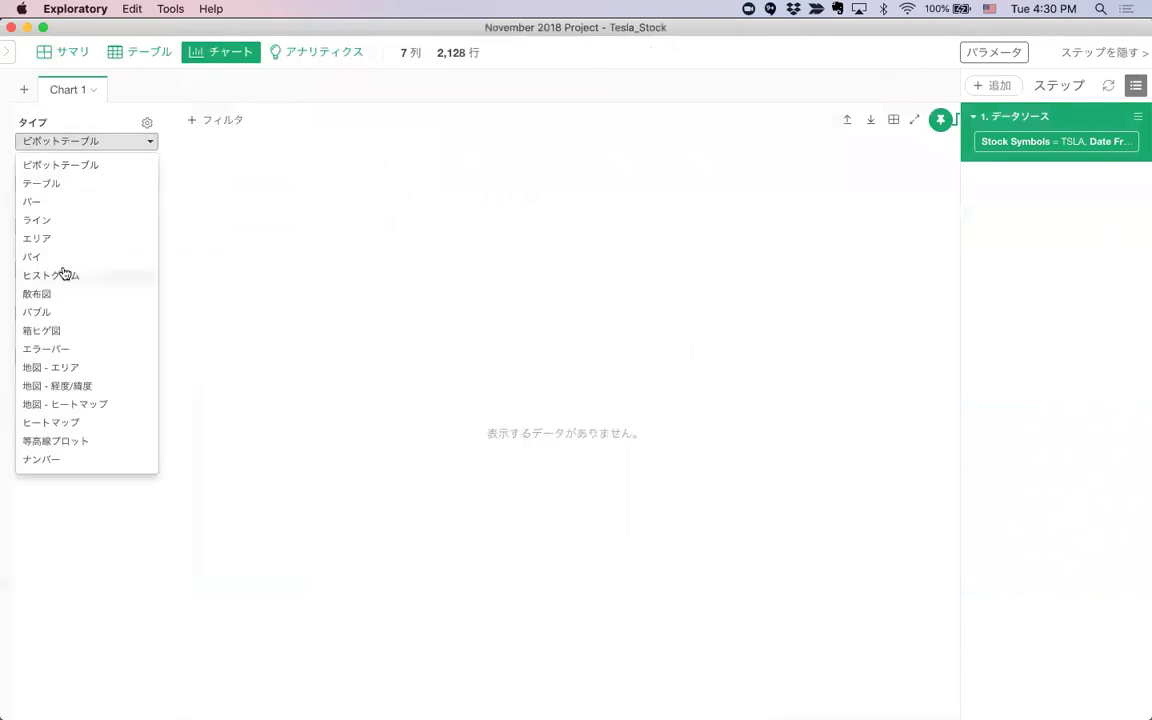
click(66, 220)
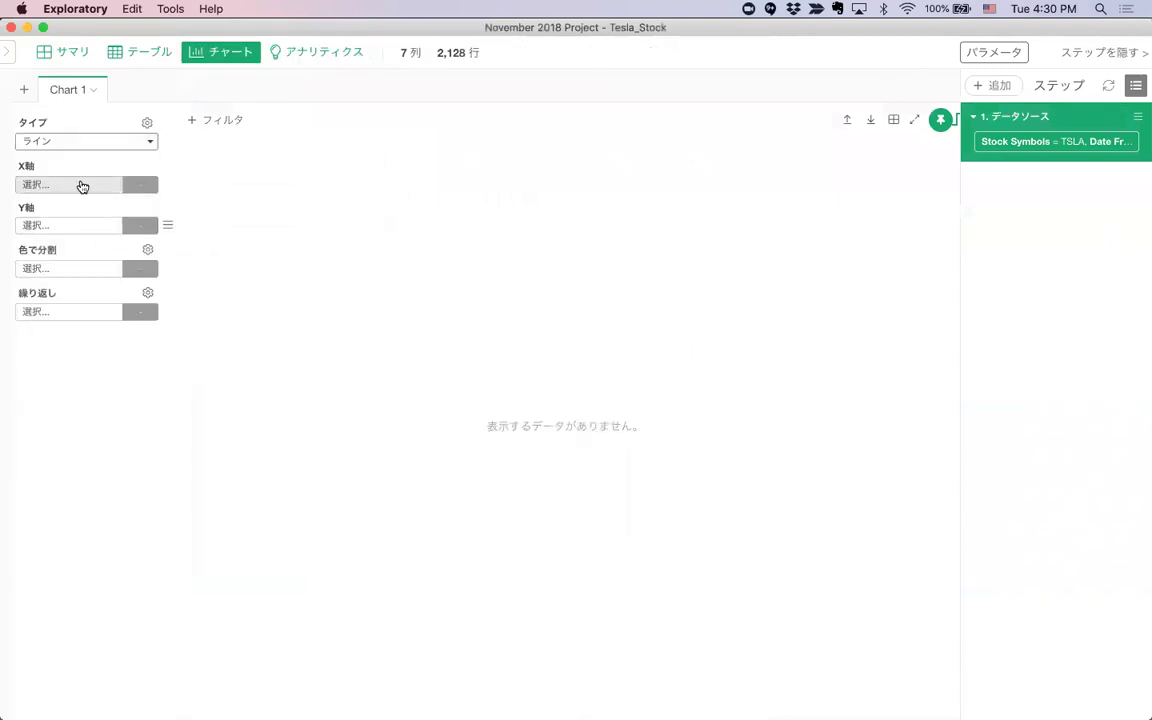
Plot adjusted on the Y axis against date on the X axis at the DAY level
click(82, 184)
click(97, 254)
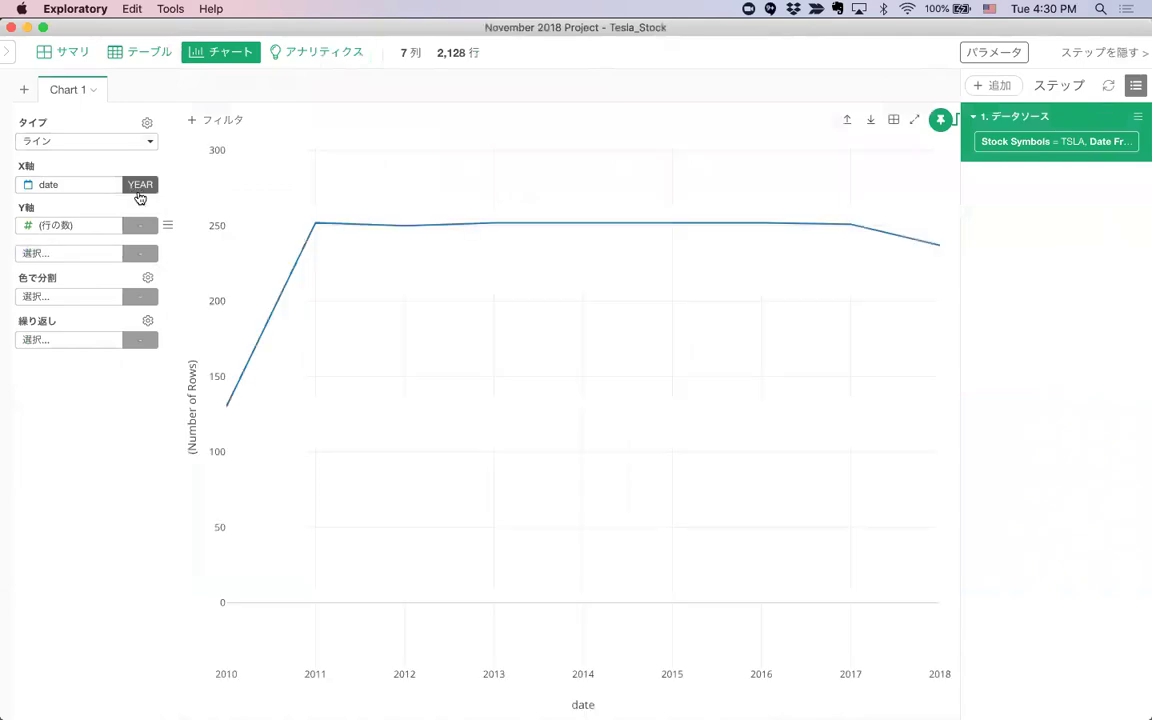
click(139, 186)
click(189, 331)
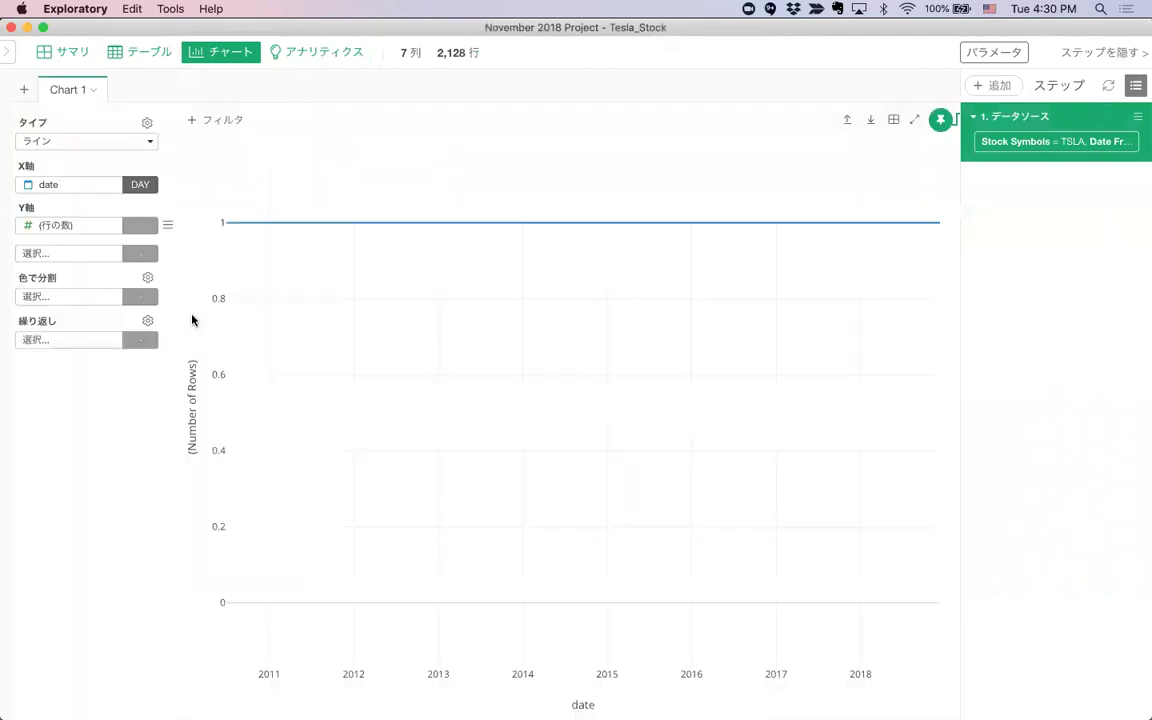
click(69, 226)
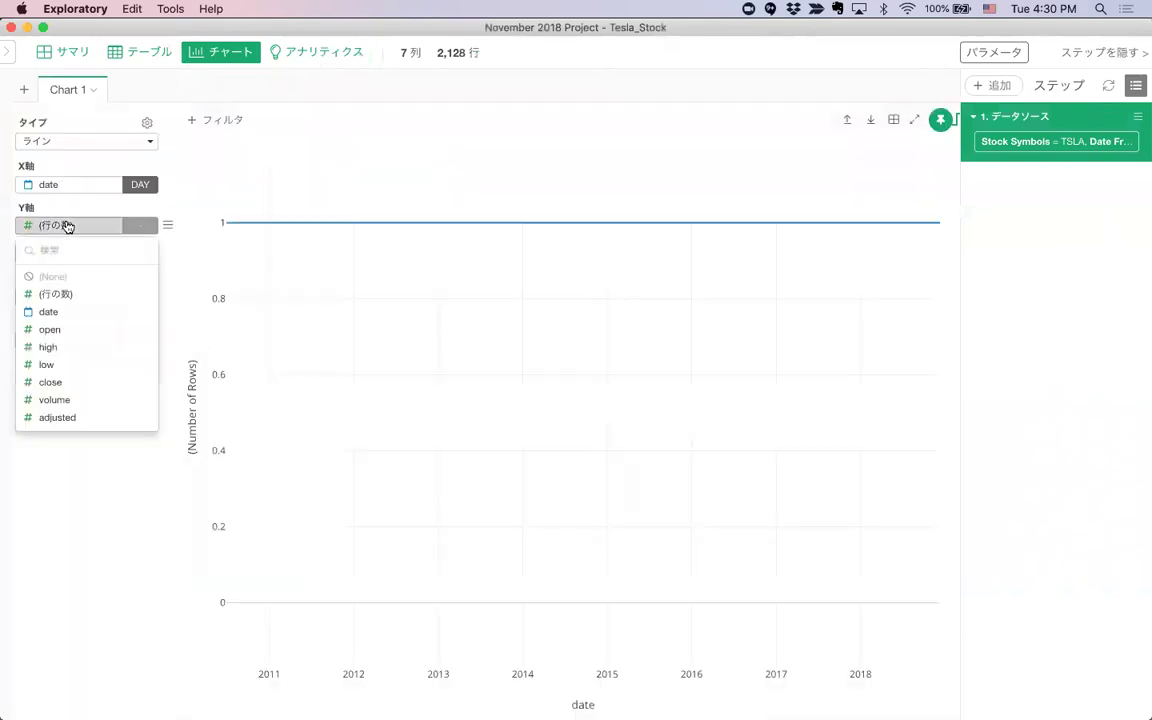
click(82, 420)
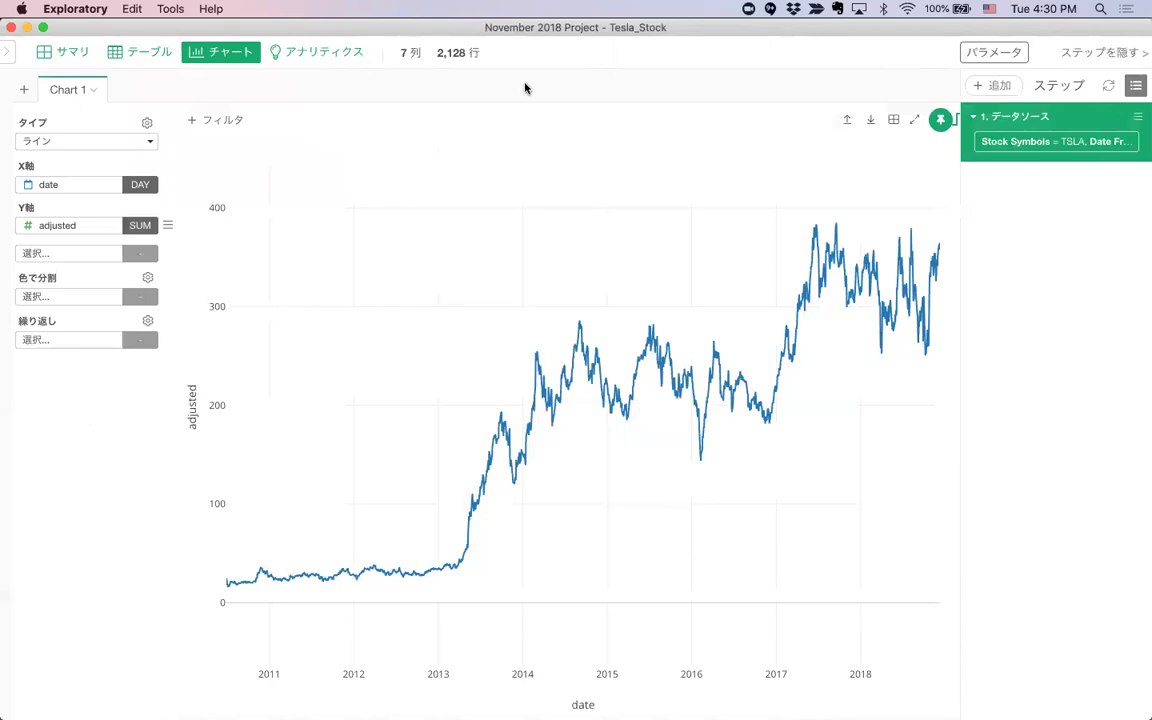
Run anomaly detection (異常値検知) on the Tesla data with date by DAY and the adjusted column as the value
click(335, 60)
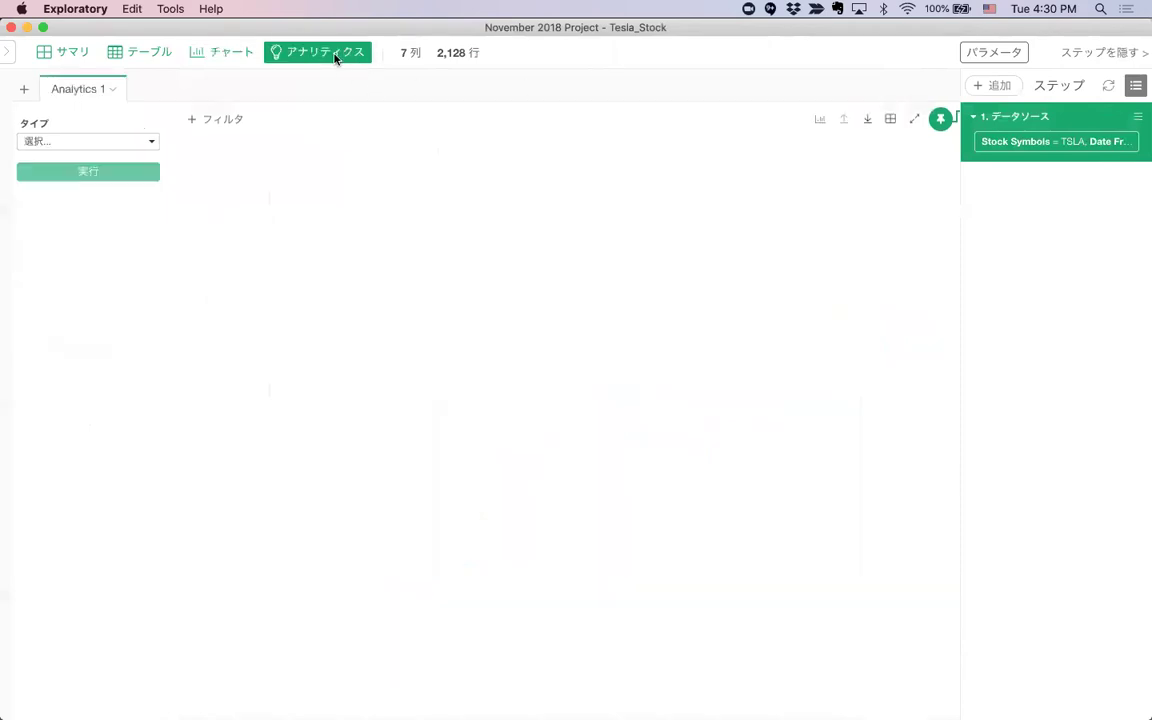
click(96, 144)
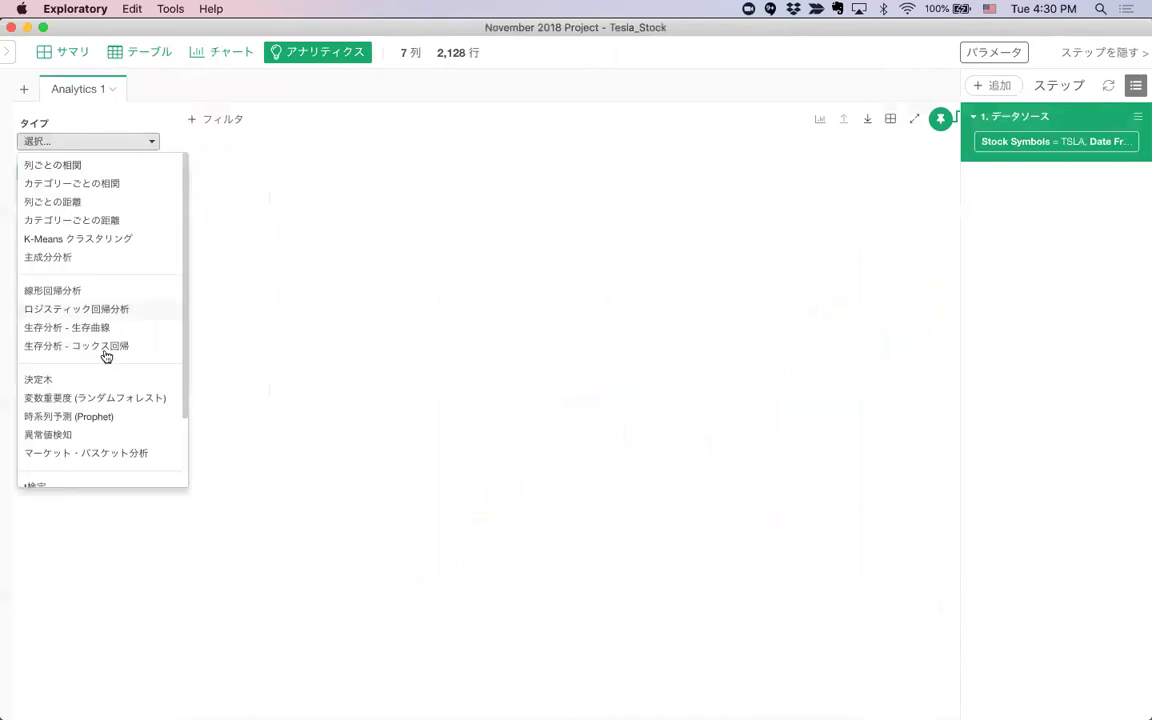
click(91, 442)
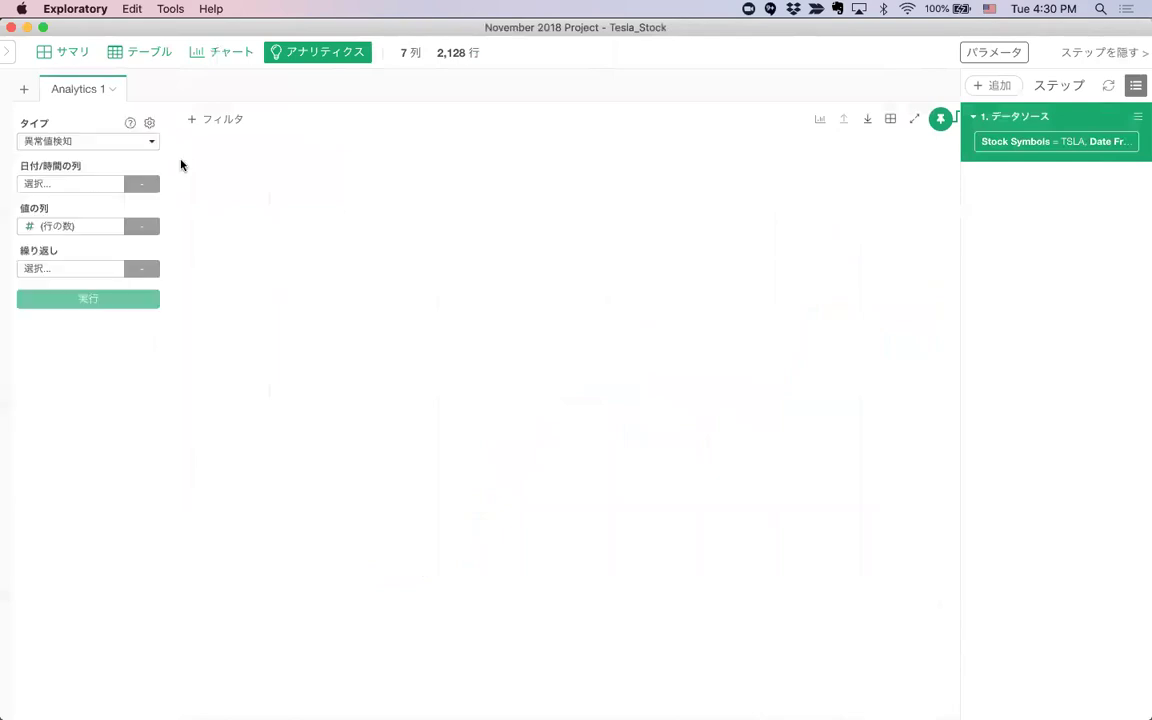
click(66, 186)
click(95, 251)
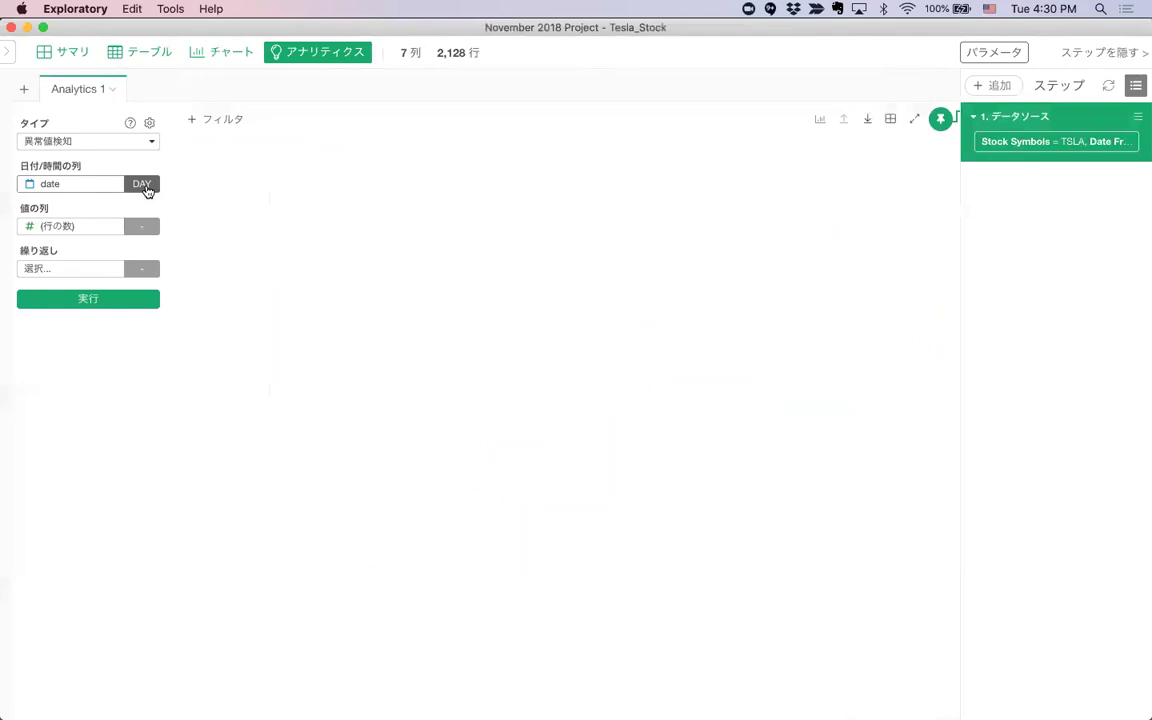
click(71, 228)
click(84, 402)
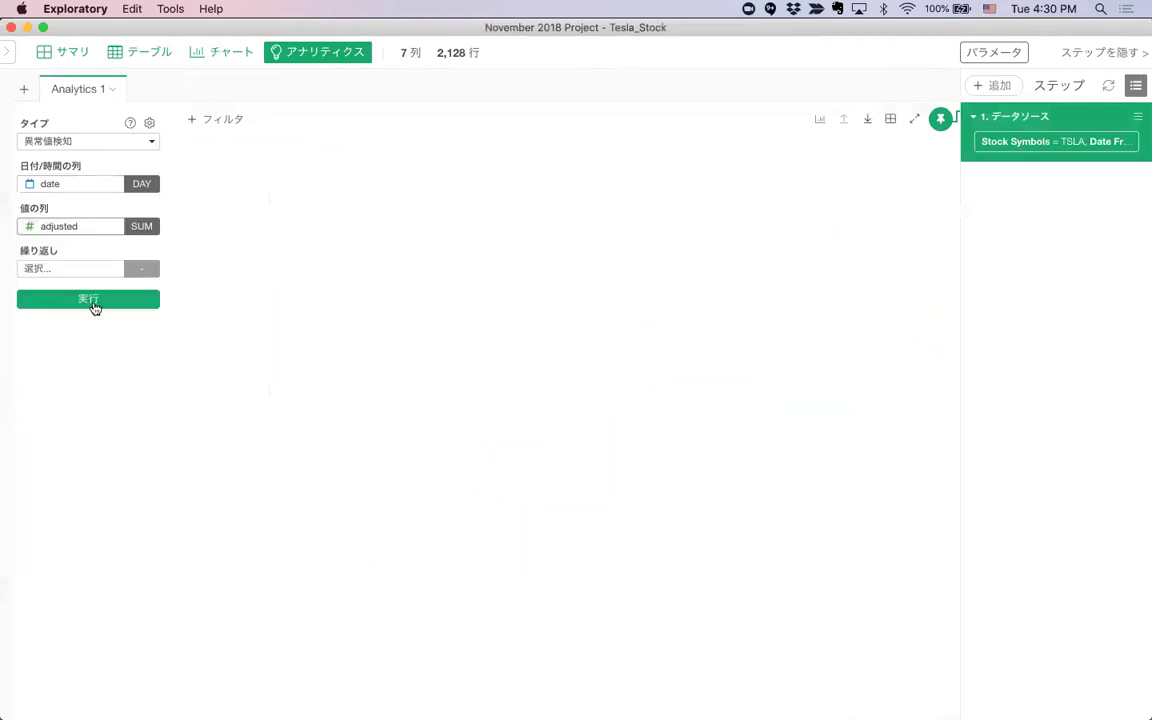
click(93, 304)
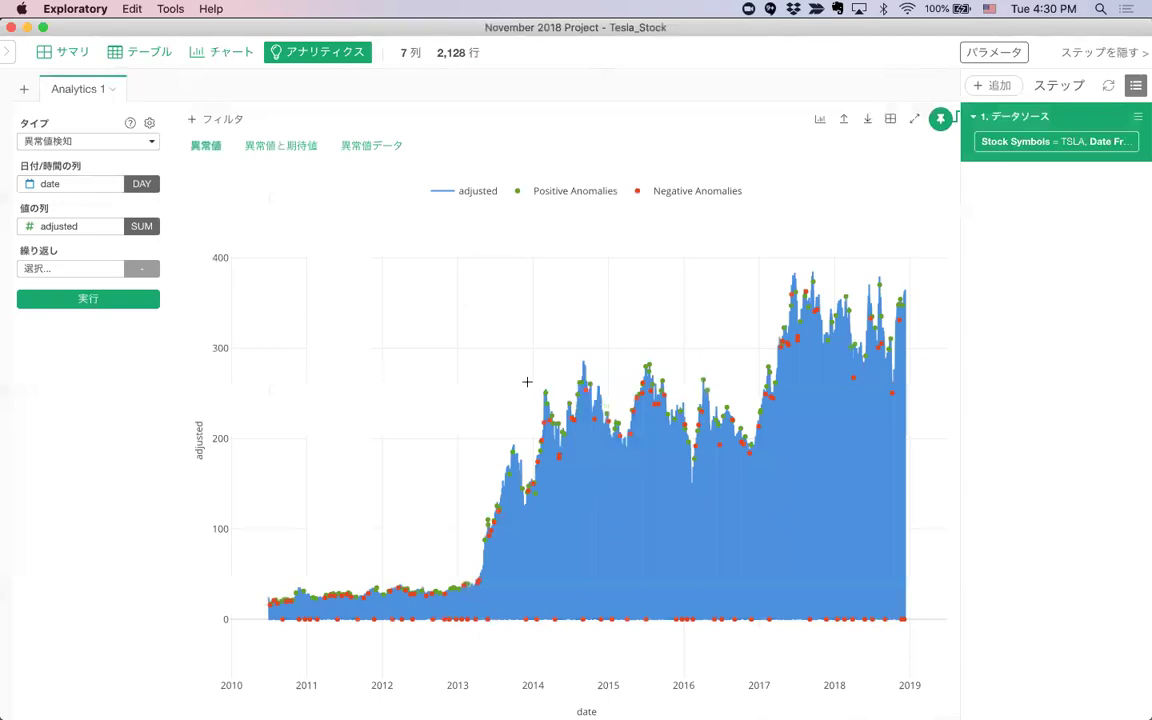
Examine the positive and negative anomalies detected in October 2014 on the 異常値 chart
drag(527, 380, 650, 395)
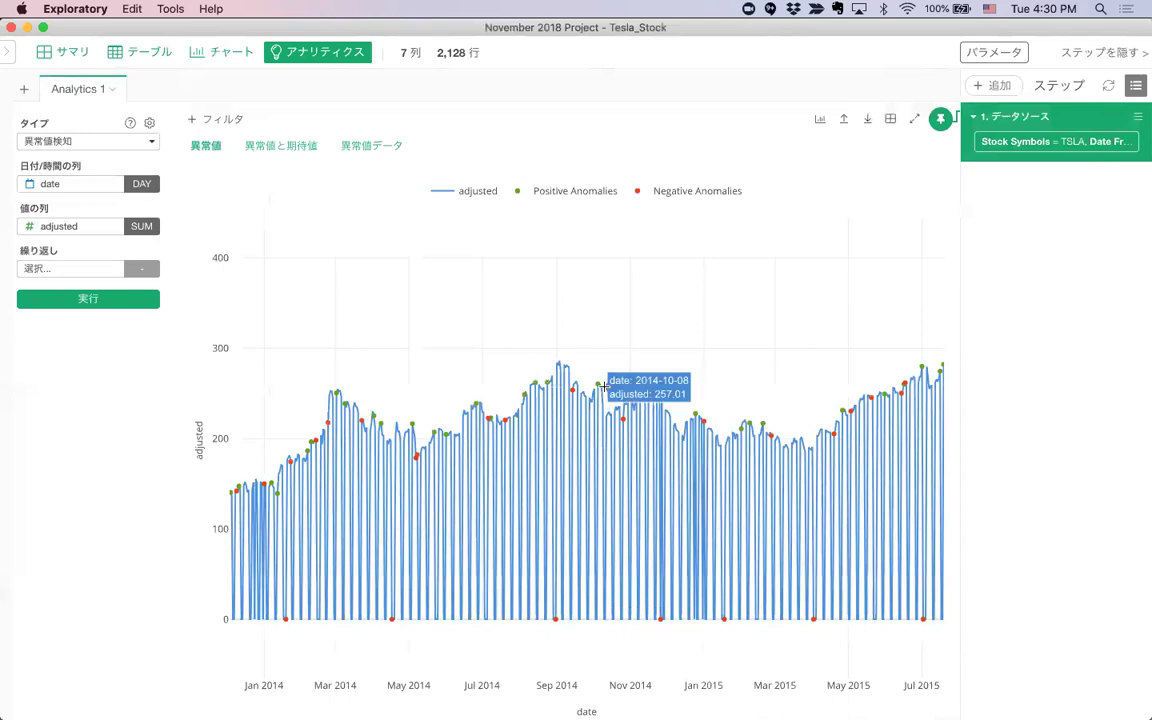
drag(590, 380, 663, 392)
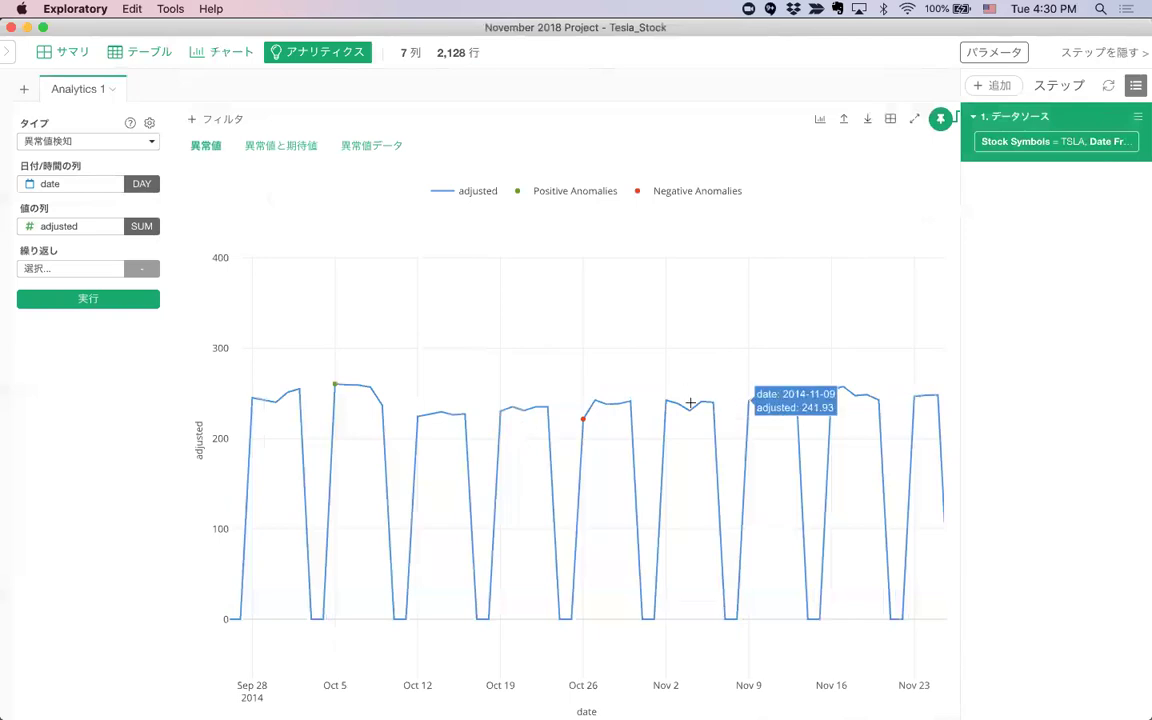
mouse_move(587, 421)
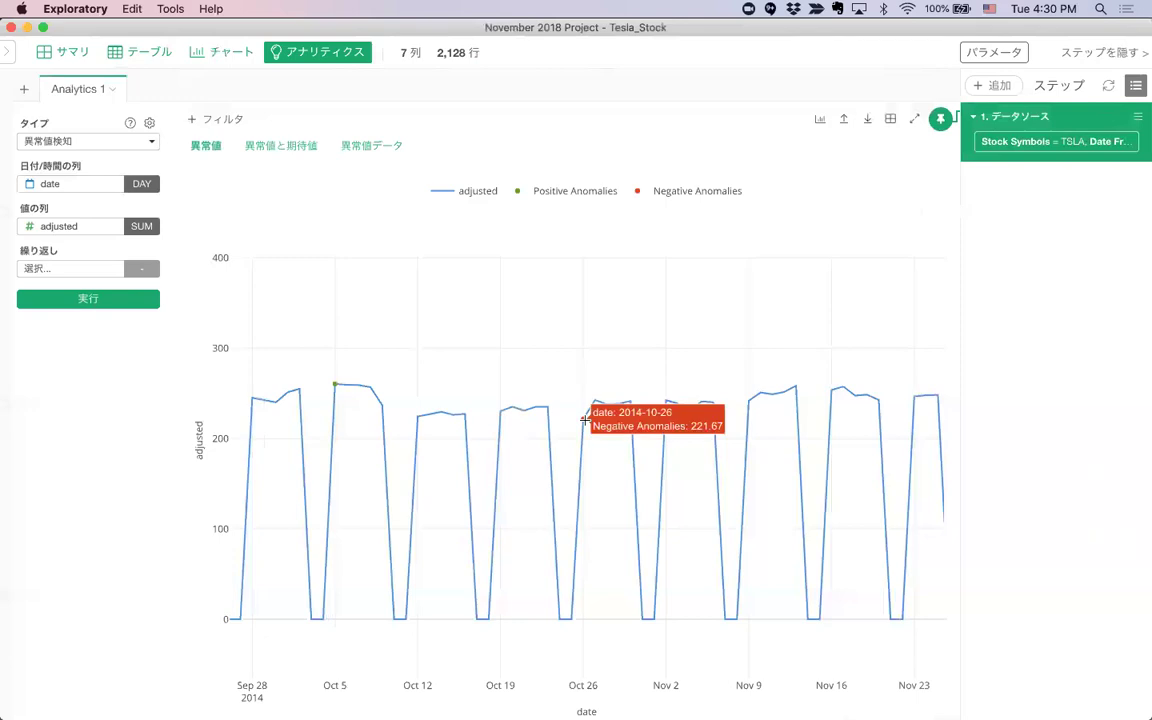
mouse_move(340, 389)
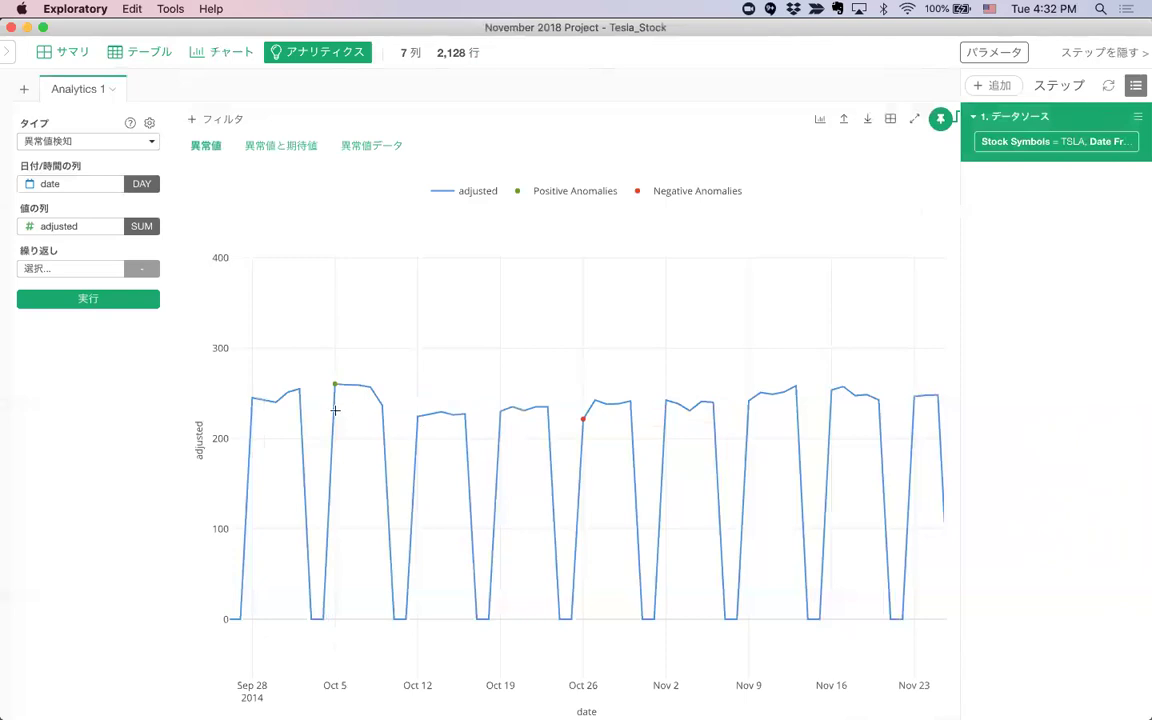
Compare the mid-2014 anomalies with their expected values in the 異常値と期待値 view, then restore the full chart
click(280, 148)
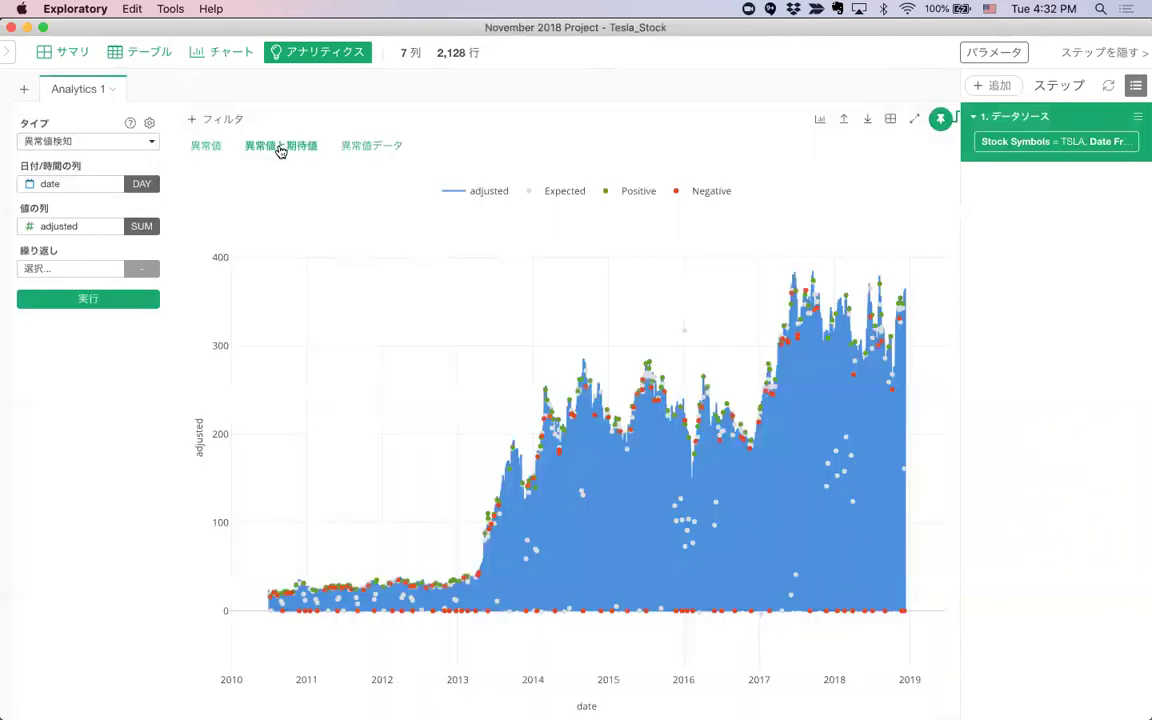
drag(536, 420, 640, 420)
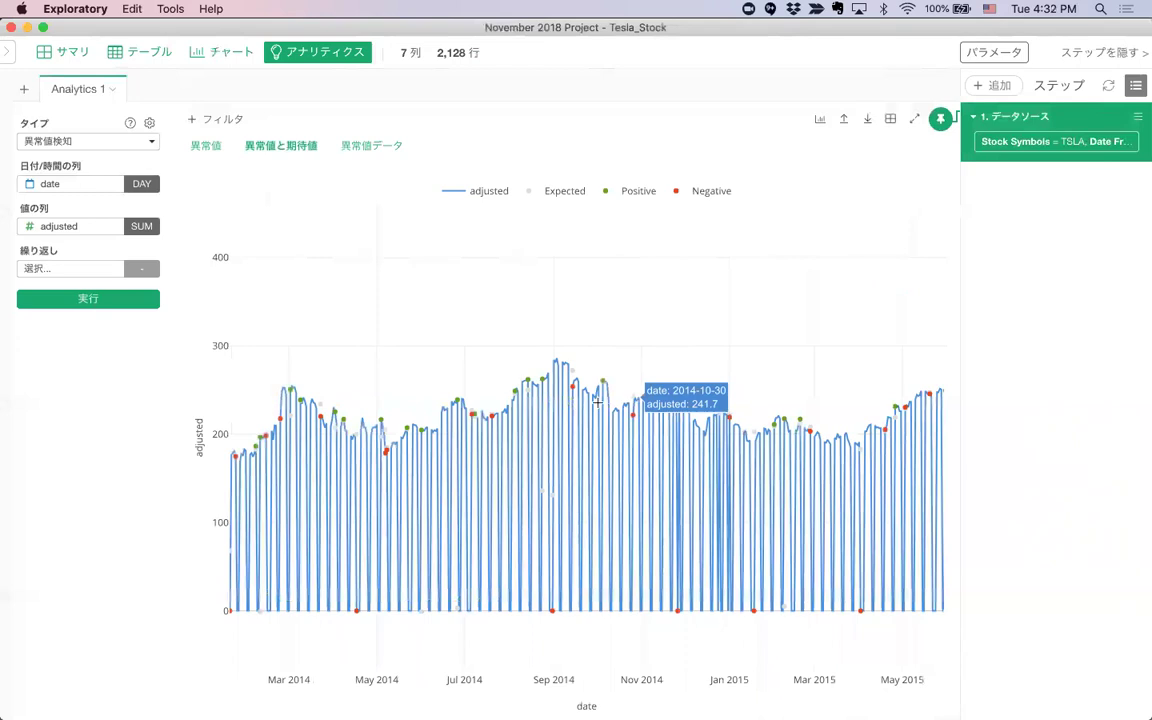
drag(430, 311, 603, 318)
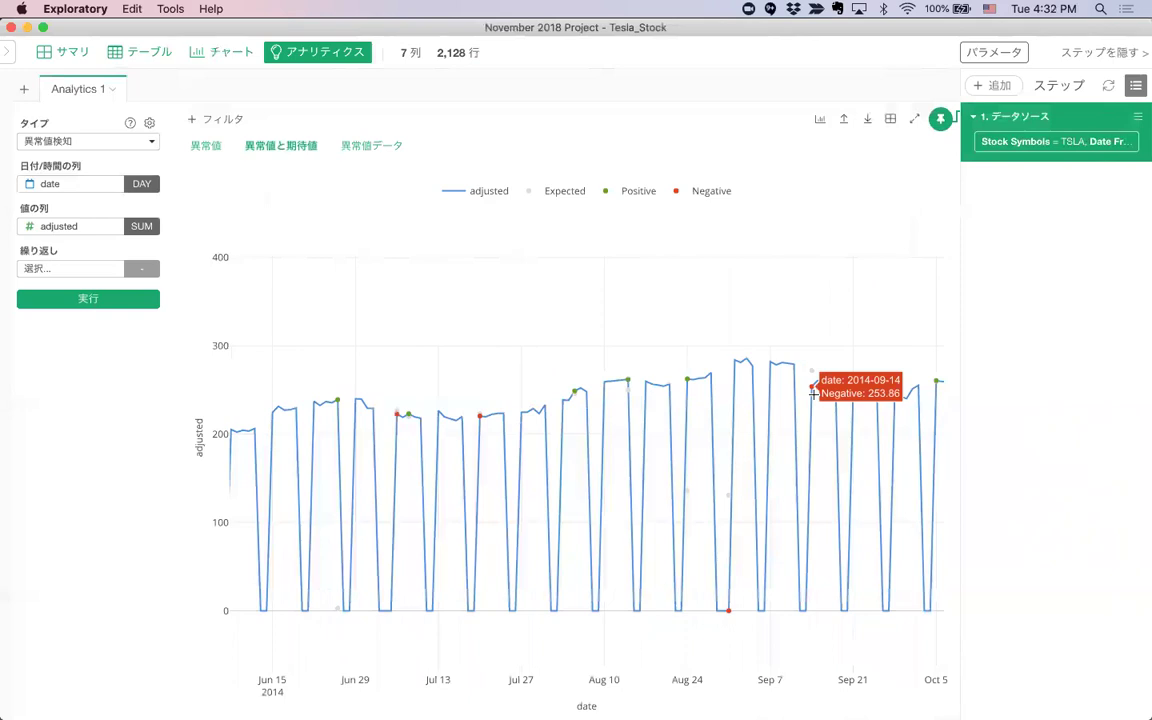
double_click(428, 324)
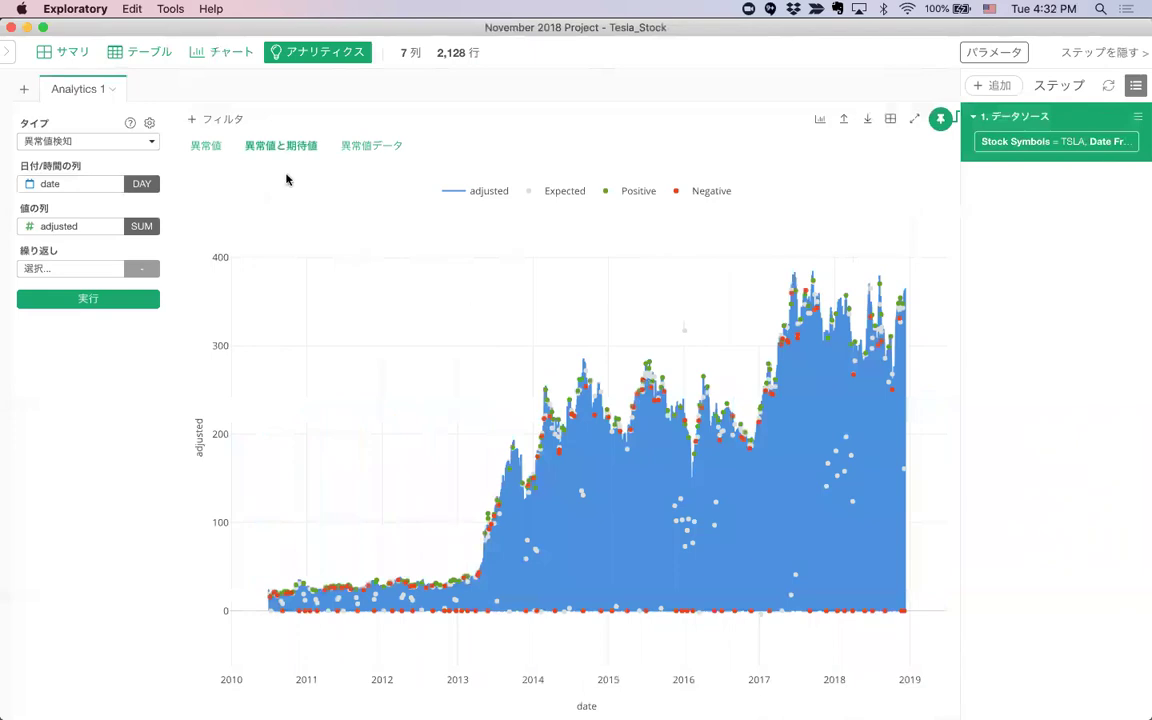
Filter the anomaly analysis on date using a relative date (相対日付) of type 年 with the value 年初来
click(221, 125)
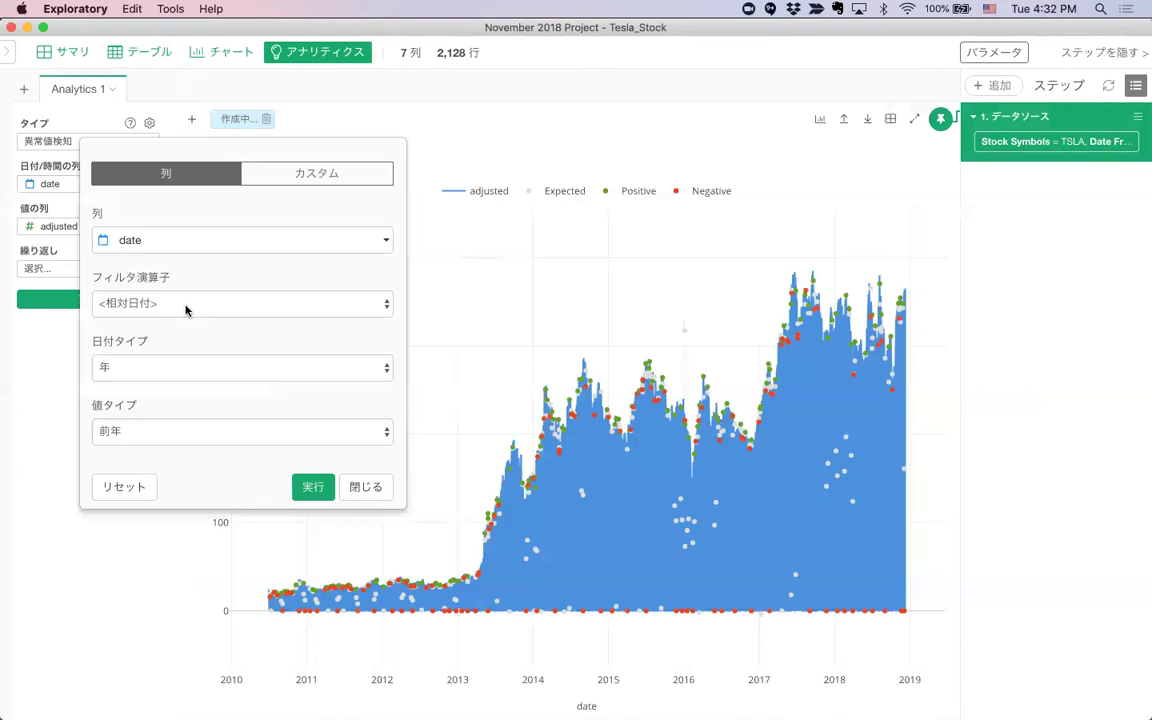
click(218, 308)
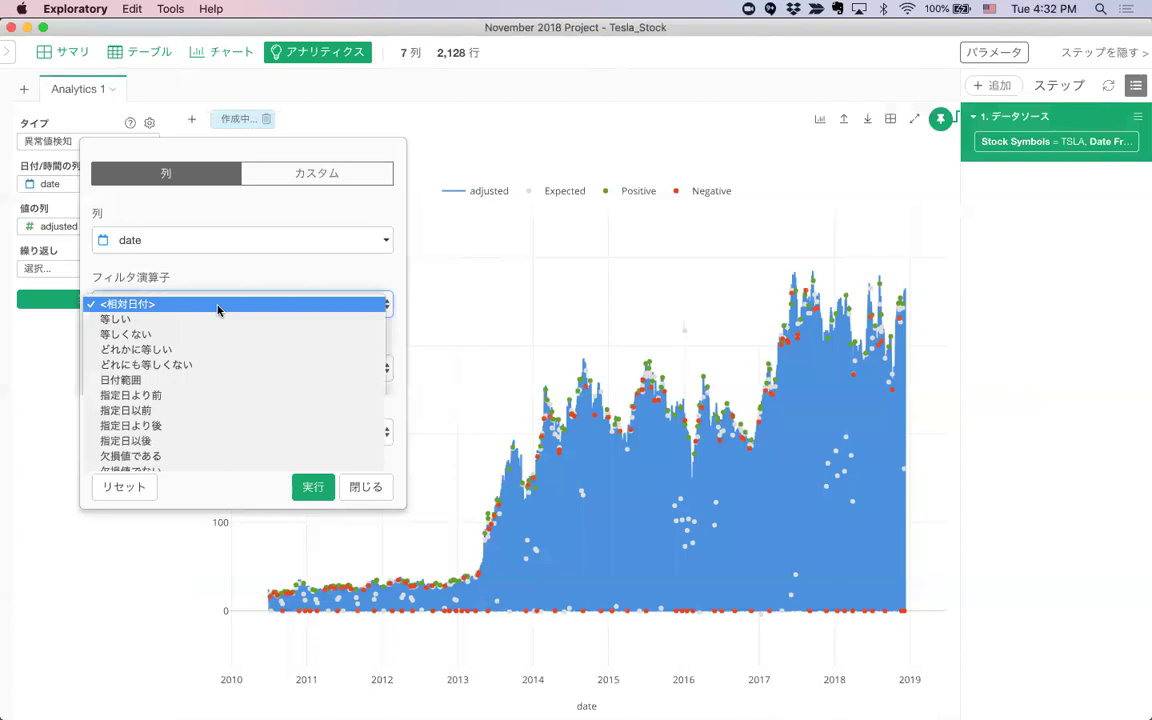
click(218, 305)
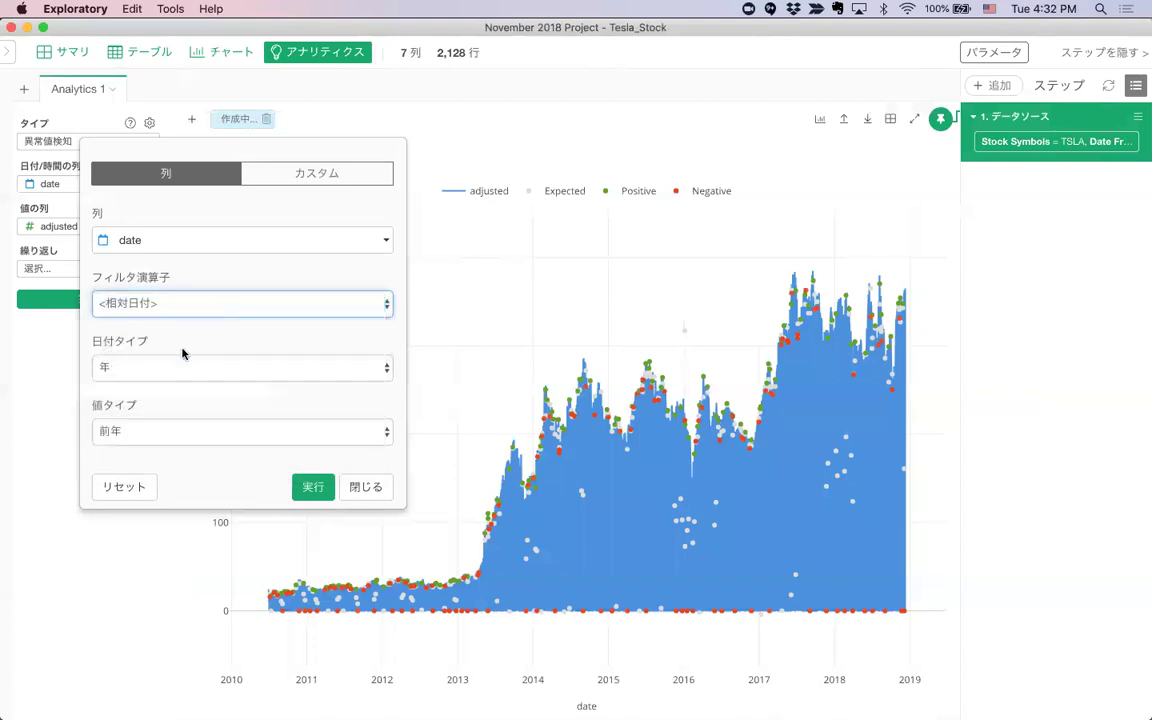
click(160, 374)
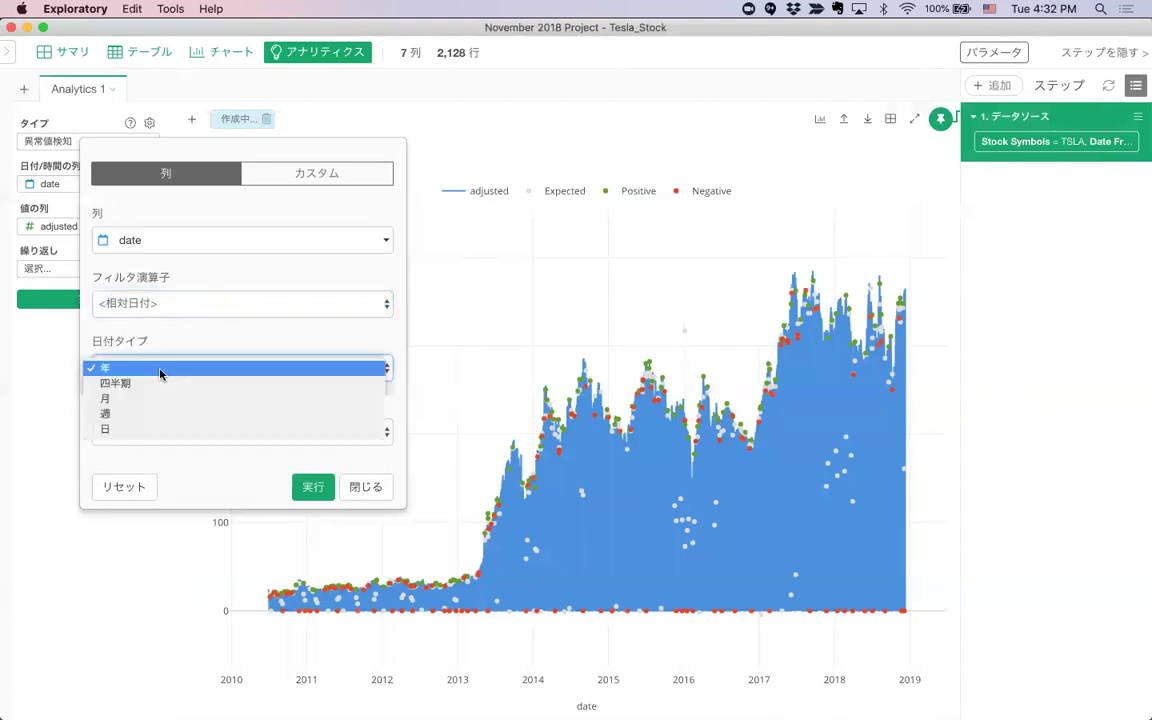
click(159, 376)
click(163, 438)
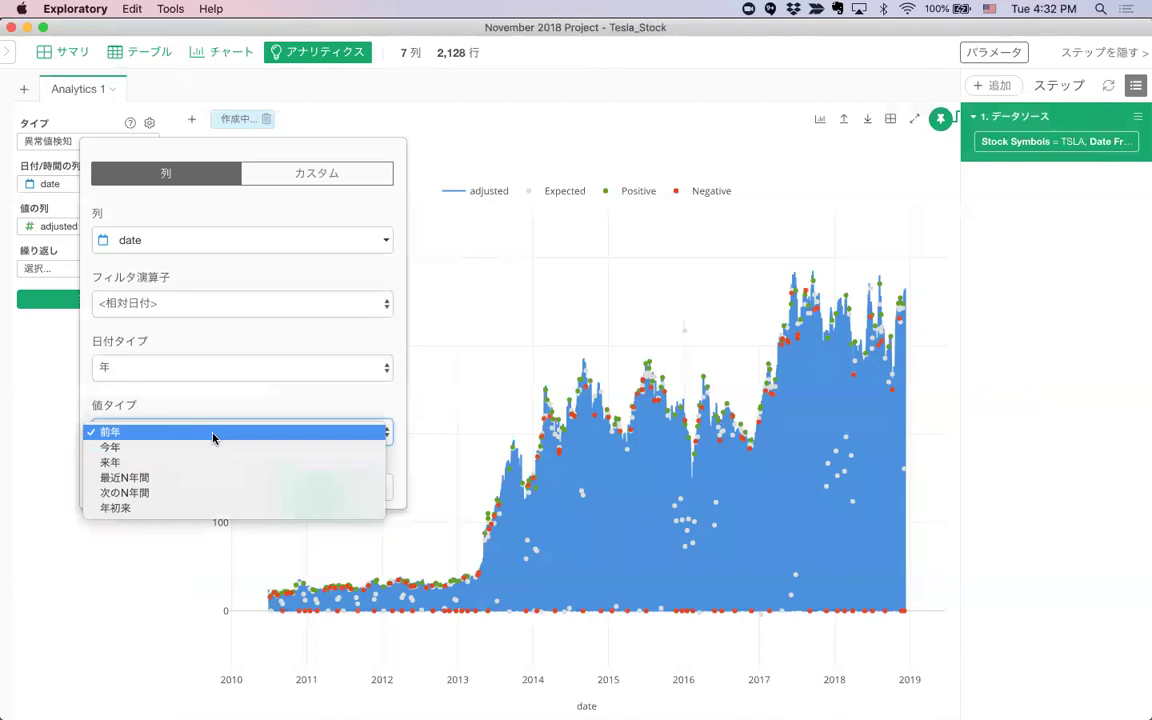
click(211, 509)
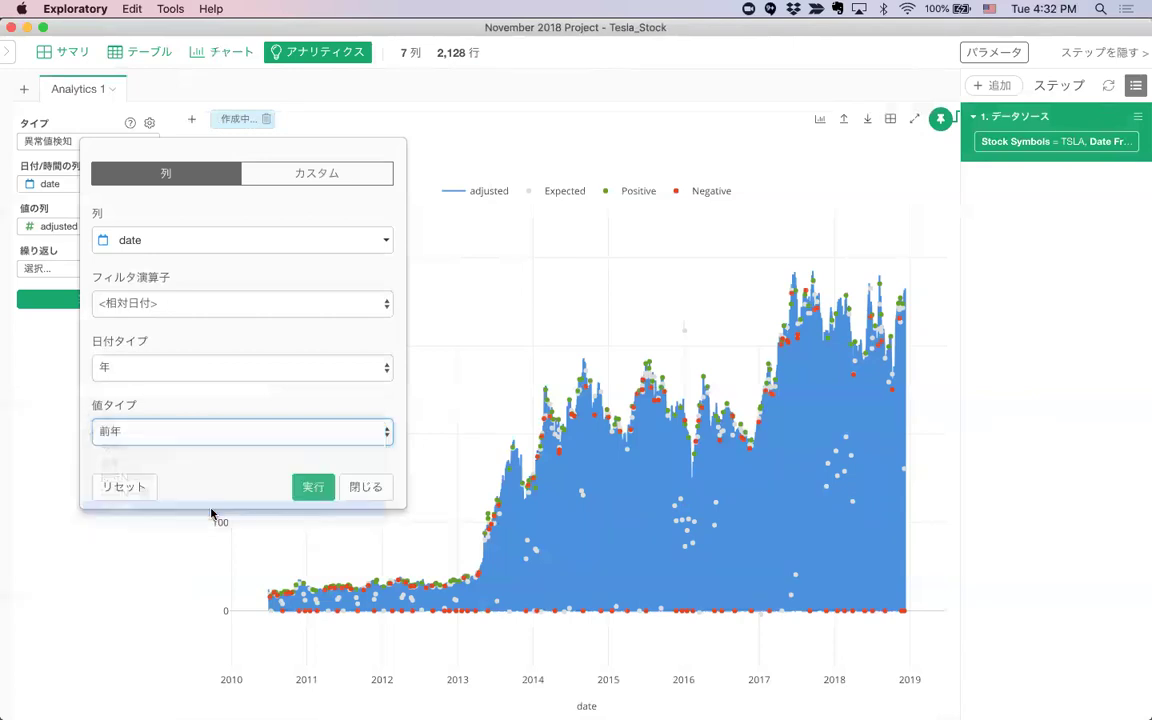
click(312, 488)
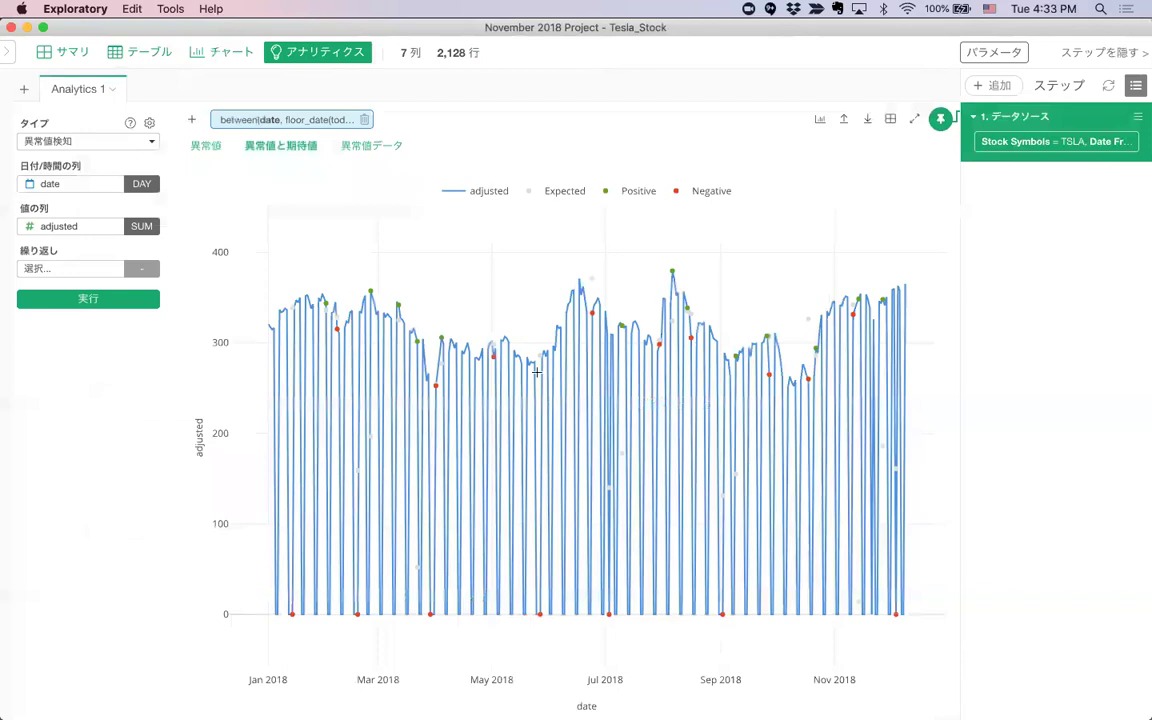
Take a closer look at the positive anomaly of August 6, 2018 within the July to early October range
mouse_move(670, 265)
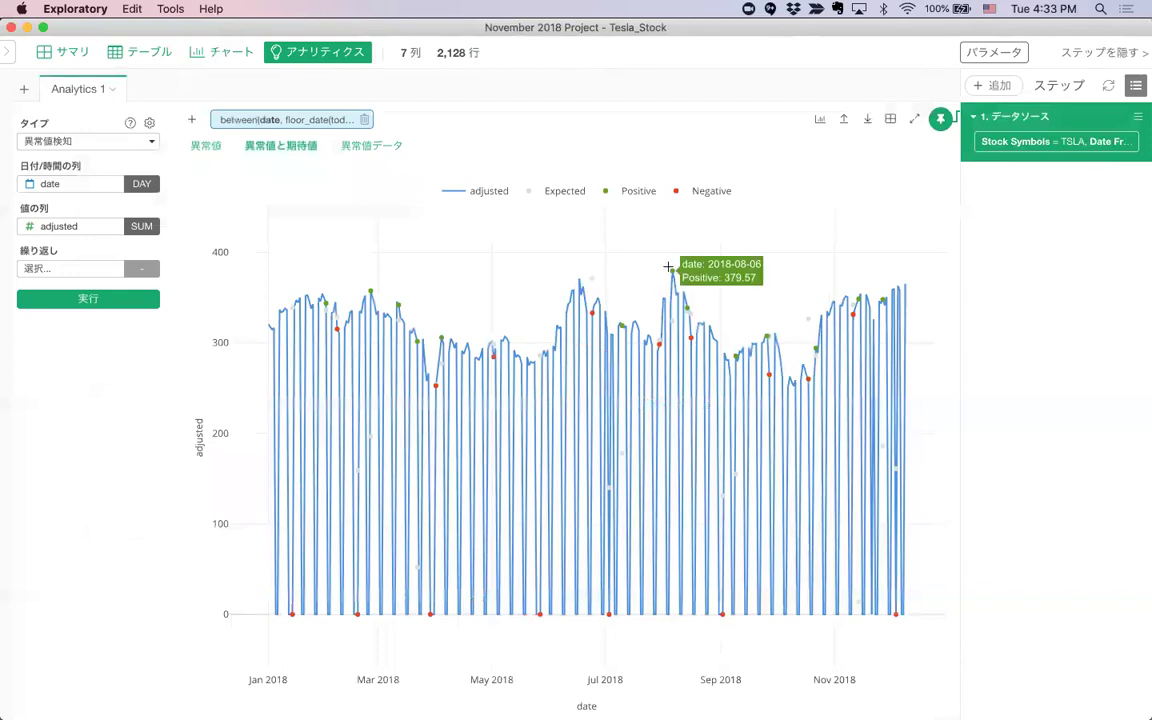
drag(590, 284, 797, 290)
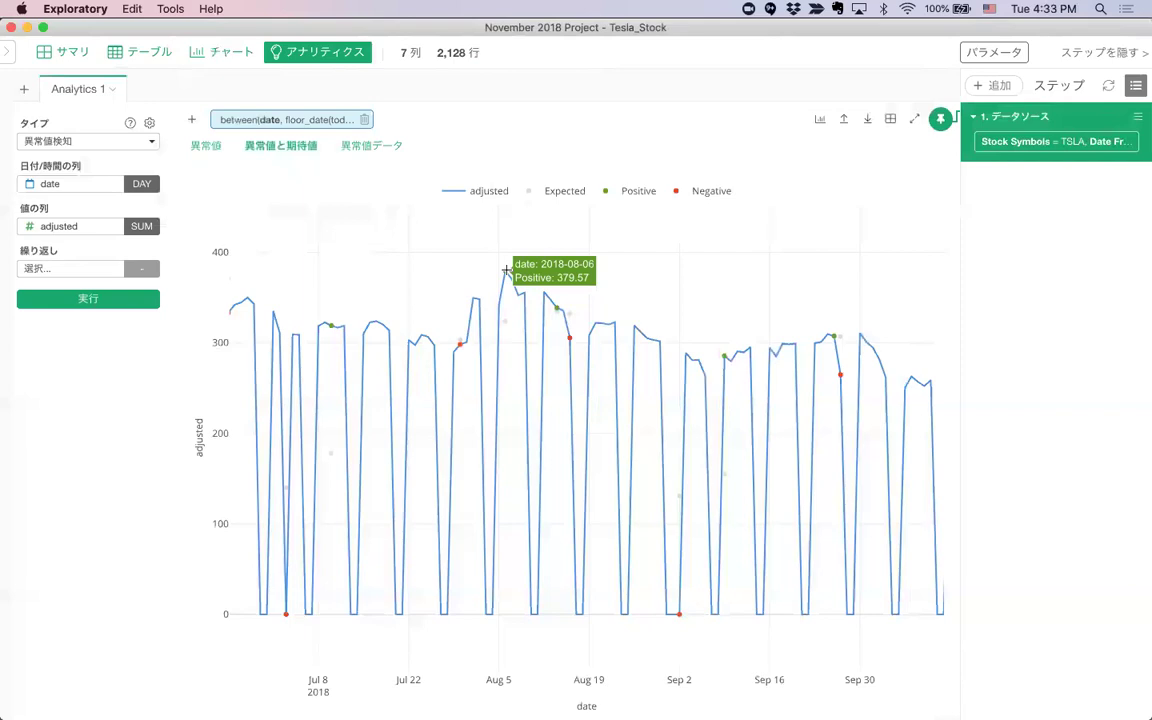
Switch to Safari to read Elon Musk's tweet about considering taking Tesla private, and restore the anomaly chart to its full date range
key(super+Tab)
key(super+Tab)
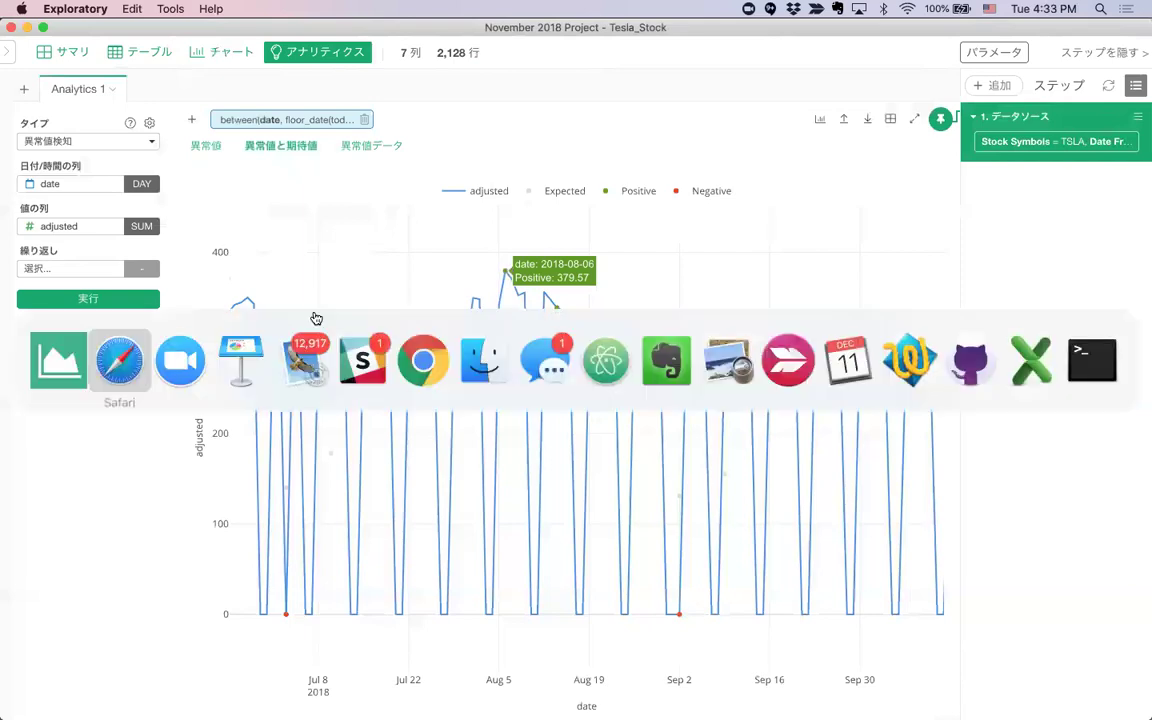
click(121, 357)
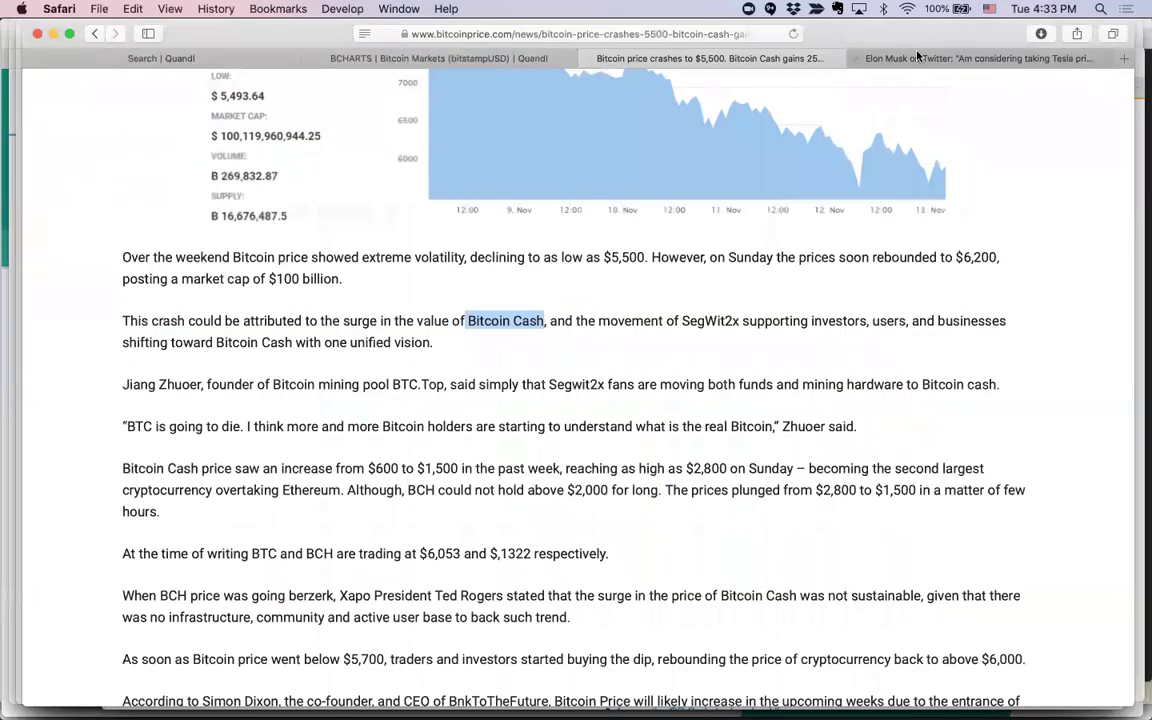
click(872, 57)
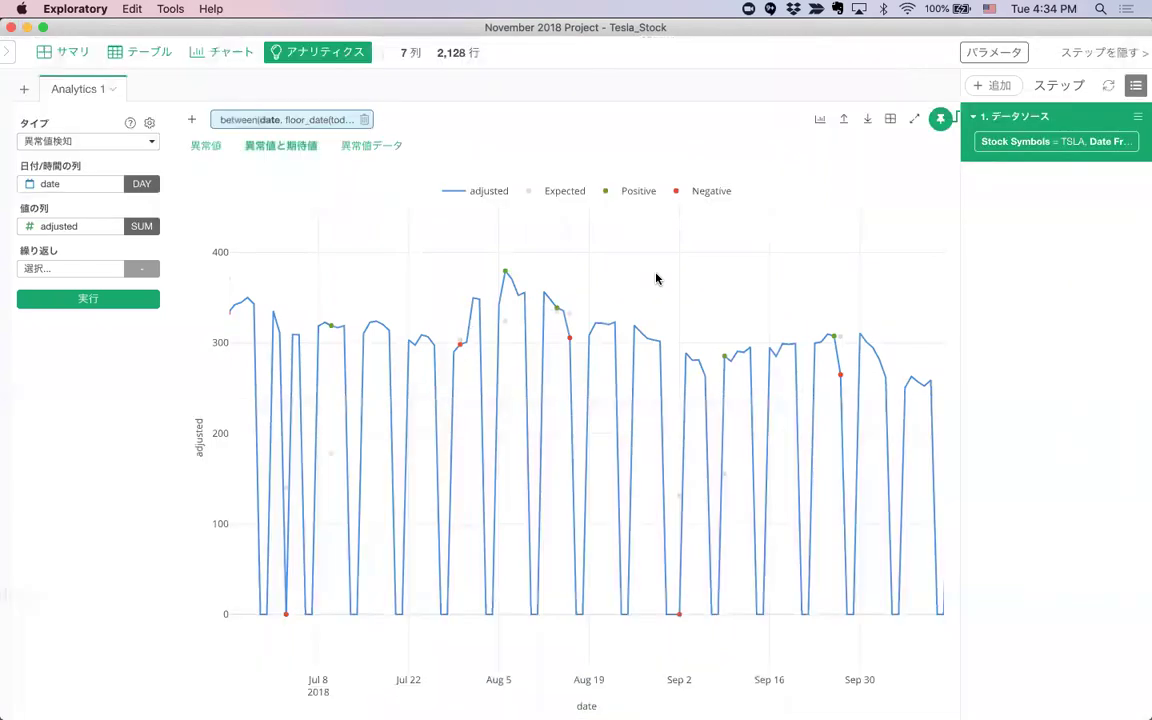
double_click(656, 278)
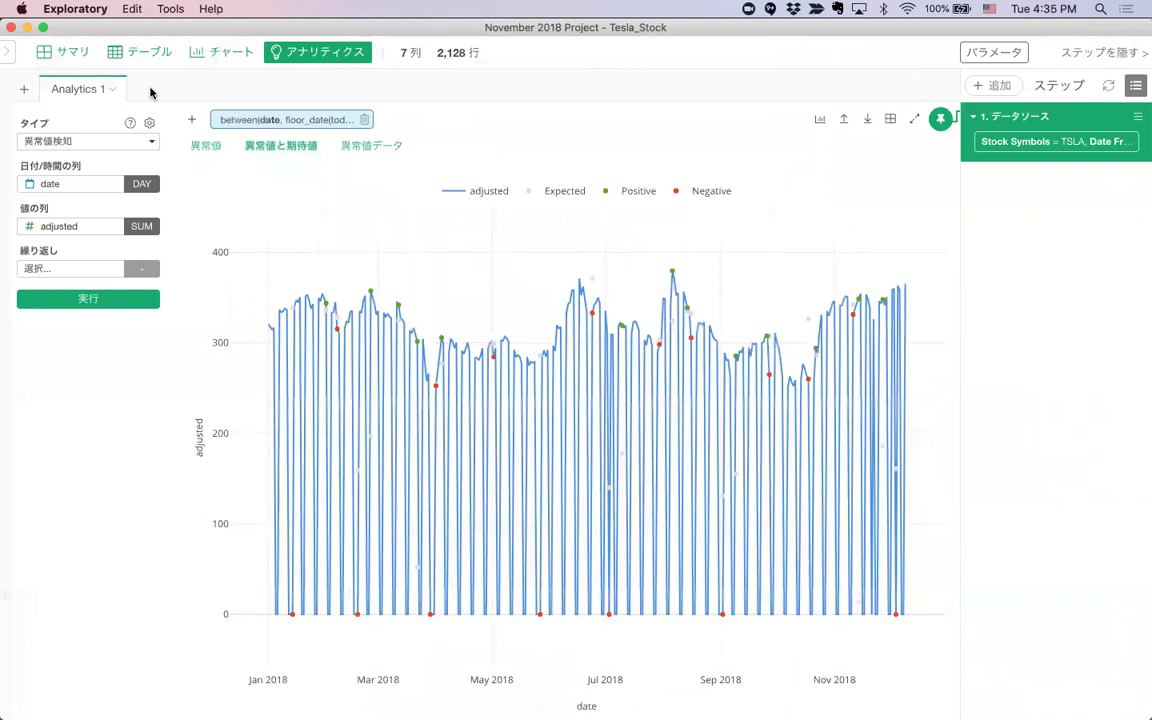
Start a Google Analytics import from the cloud application data sources, using the first All Web Site Data view
click(12, 49)
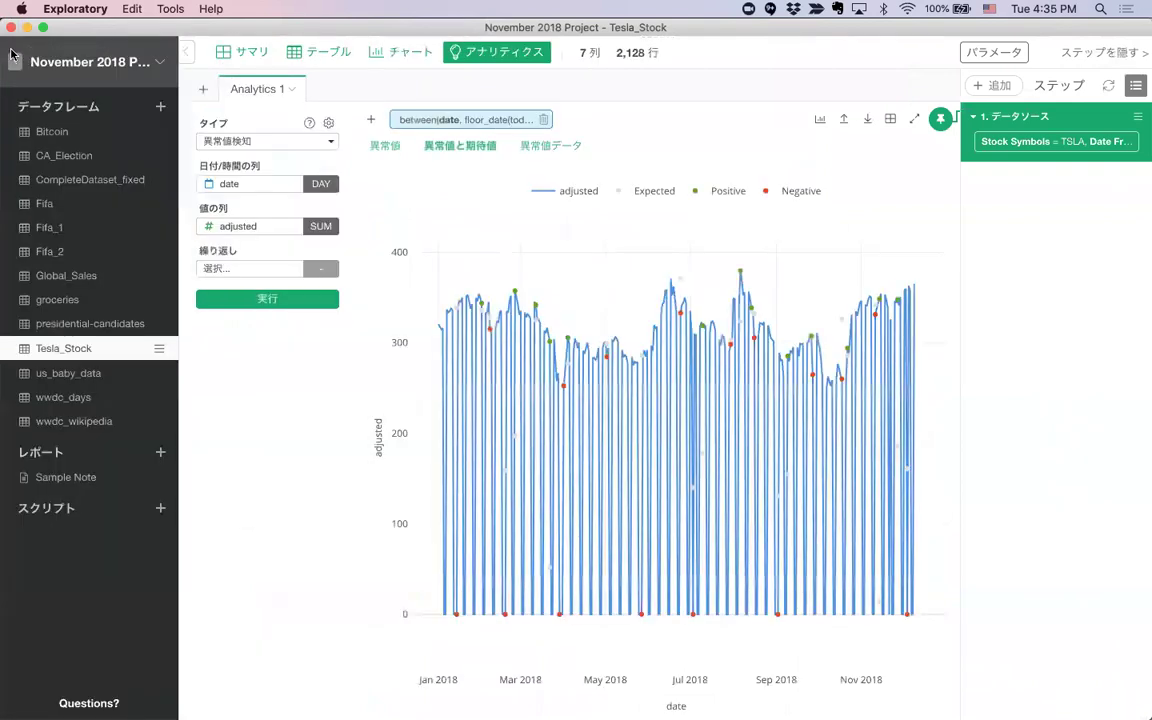
click(161, 107)
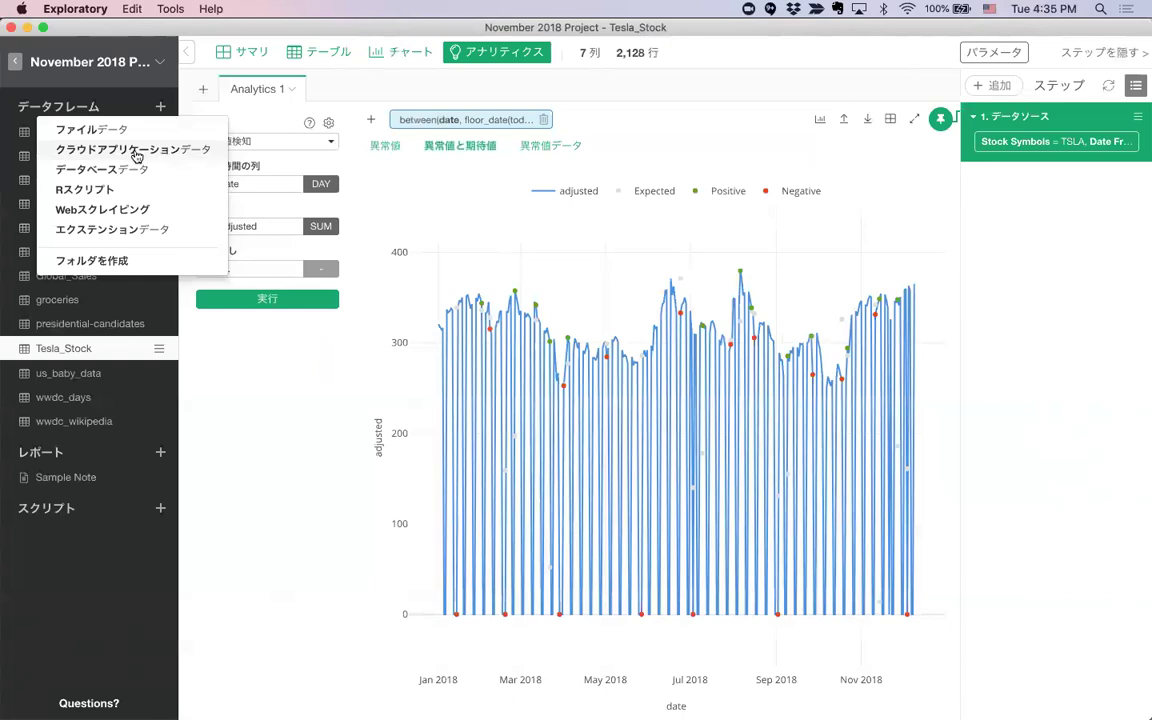
click(136, 151)
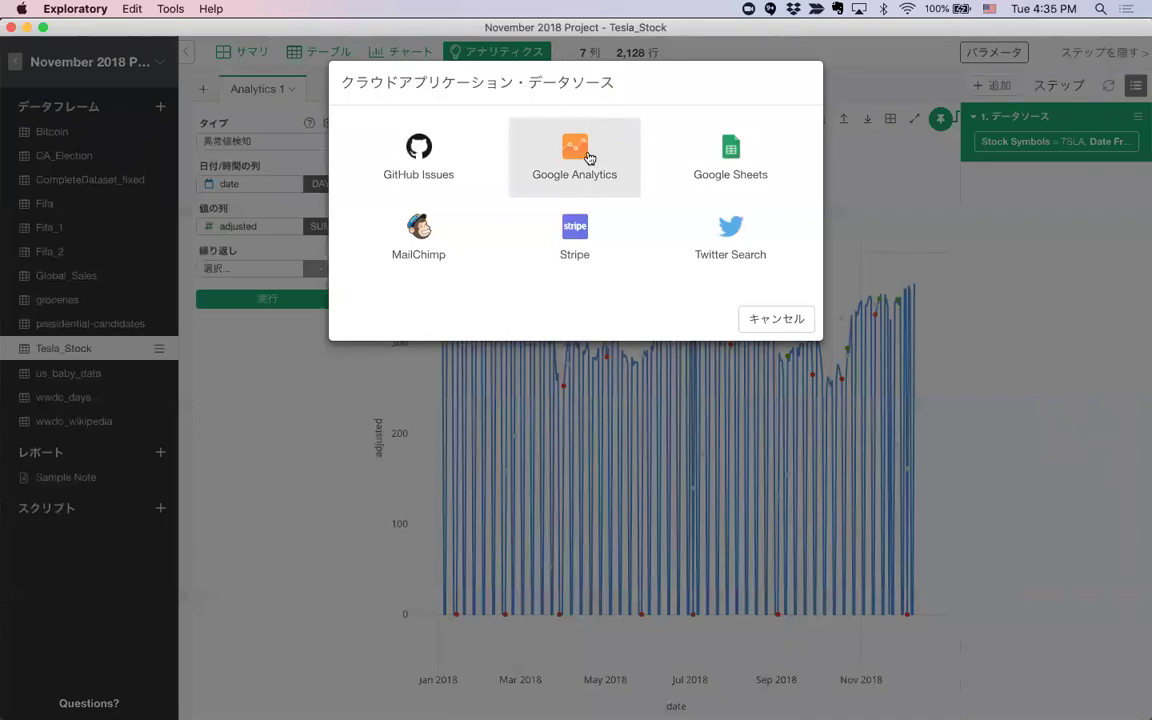
click(589, 158)
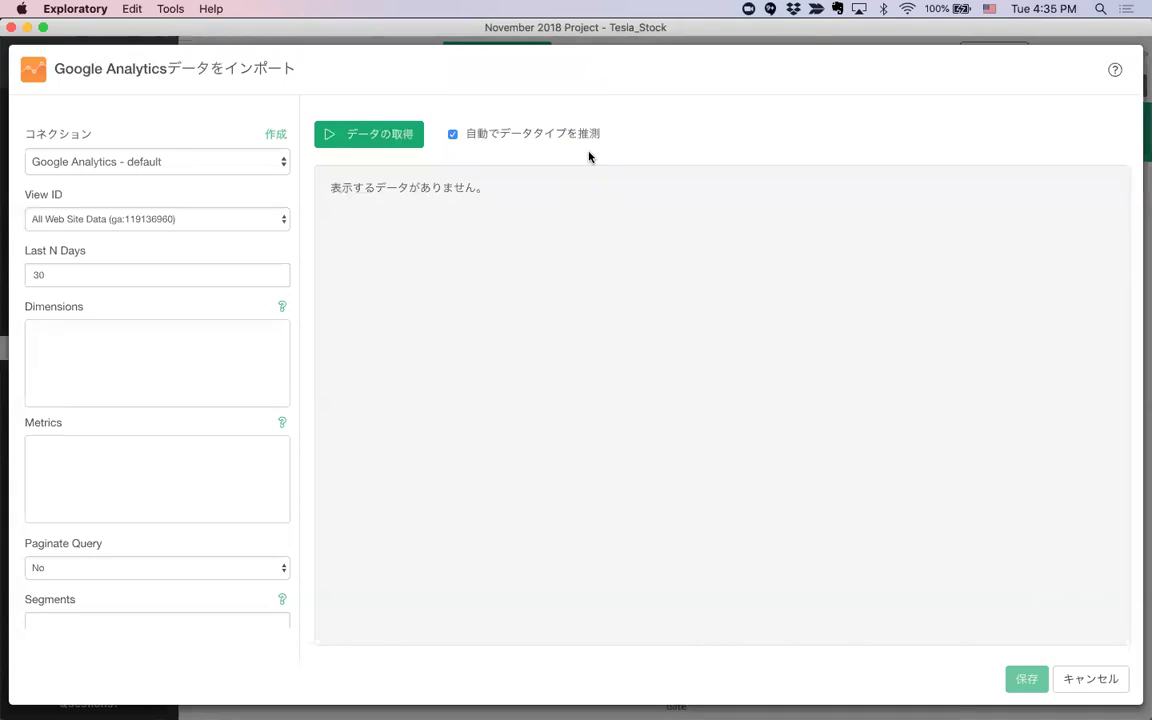
click(142, 223)
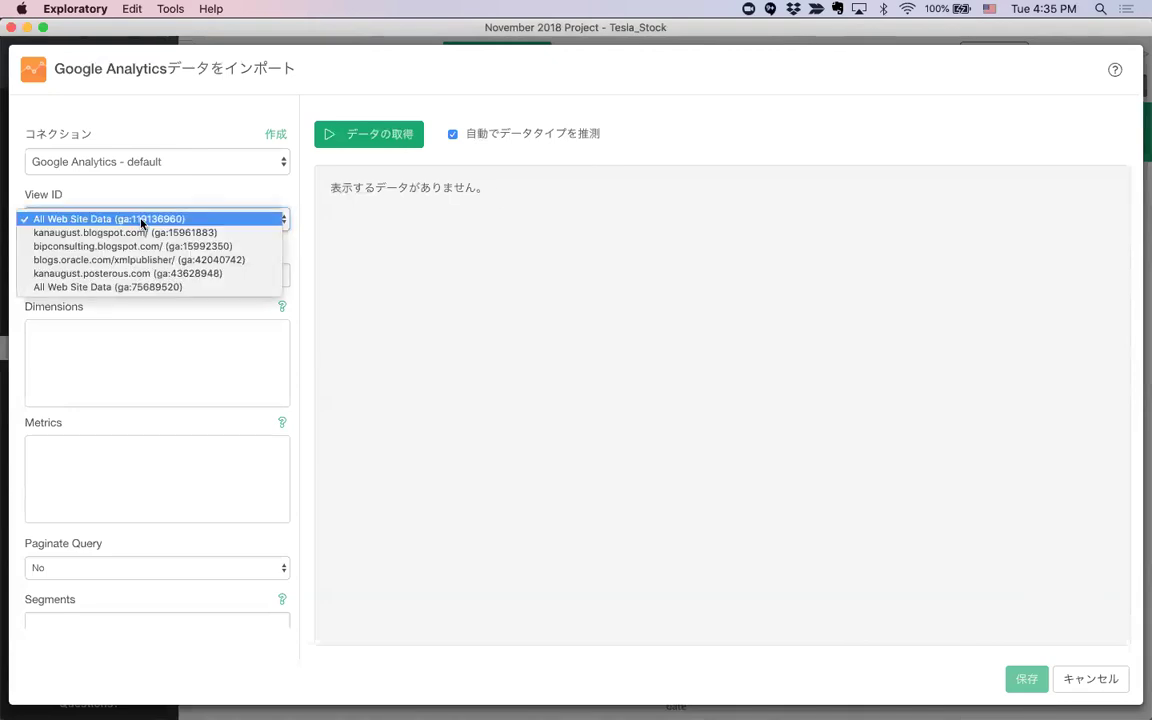
click(167, 220)
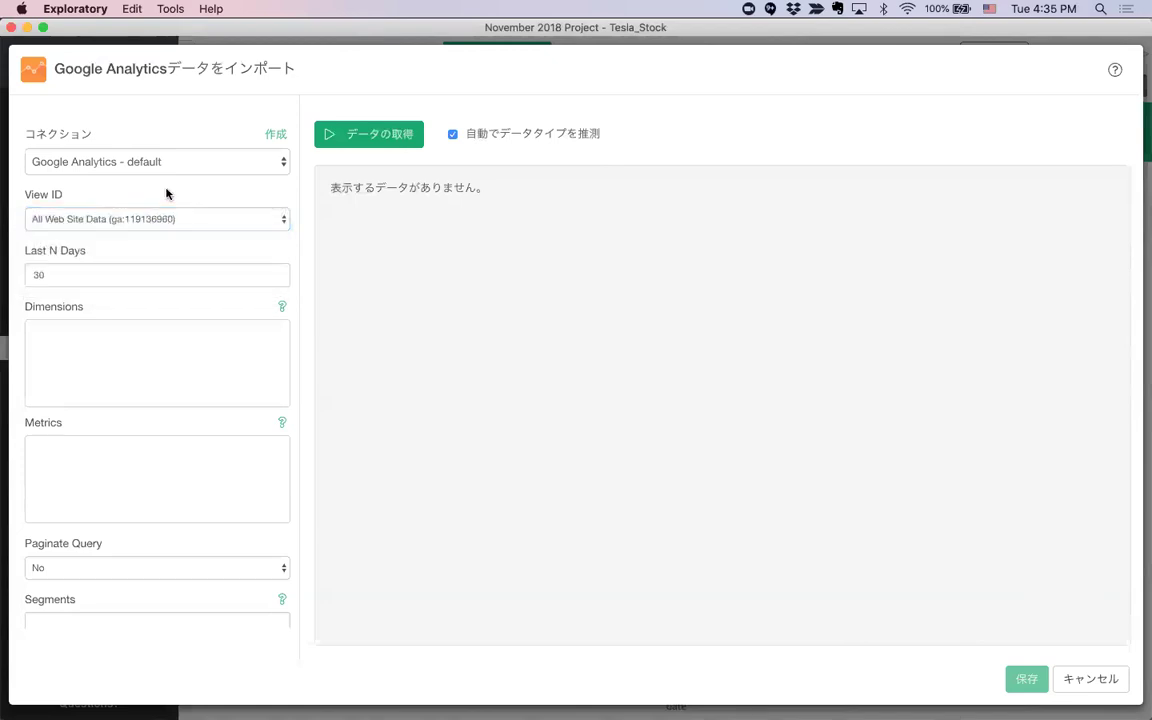
Set the Google Analytics import's Last N Days to 90
click(116, 273)
key(BackSpace)
key(BackSpace)
text(36)
key(BackSpace)
text(0)
Add Date, Source and Country as the dimensions of the Google Analytics query
click(149, 338)
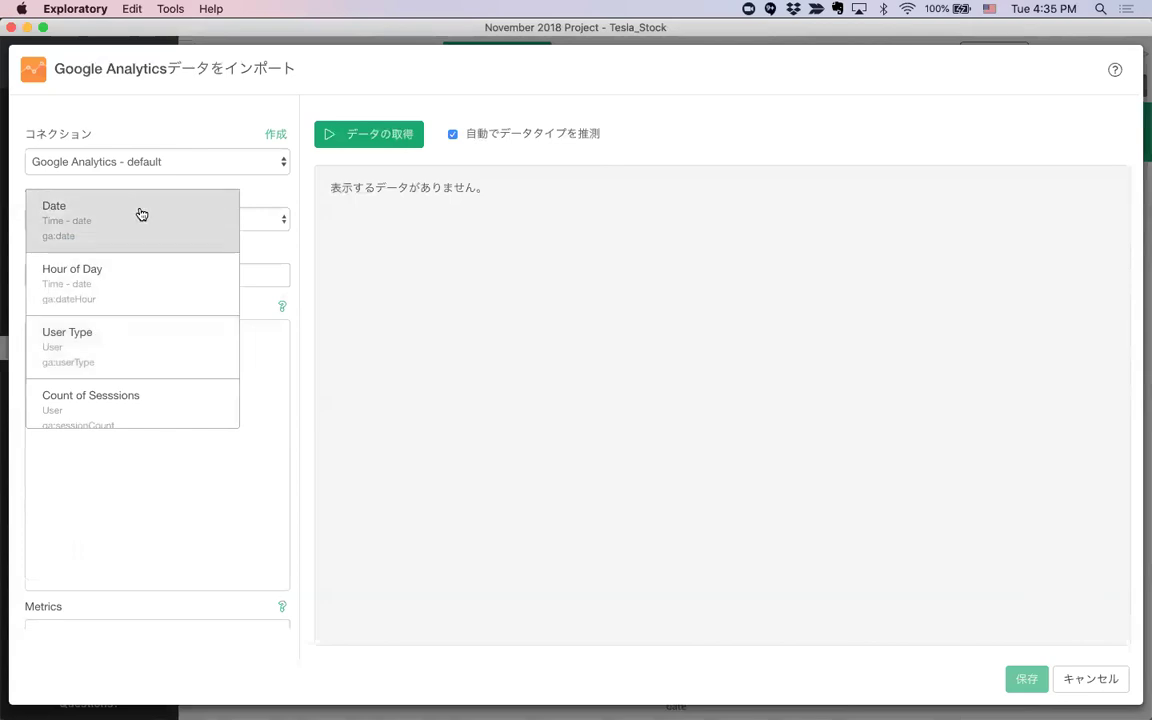
click(141, 215)
click(149, 355)
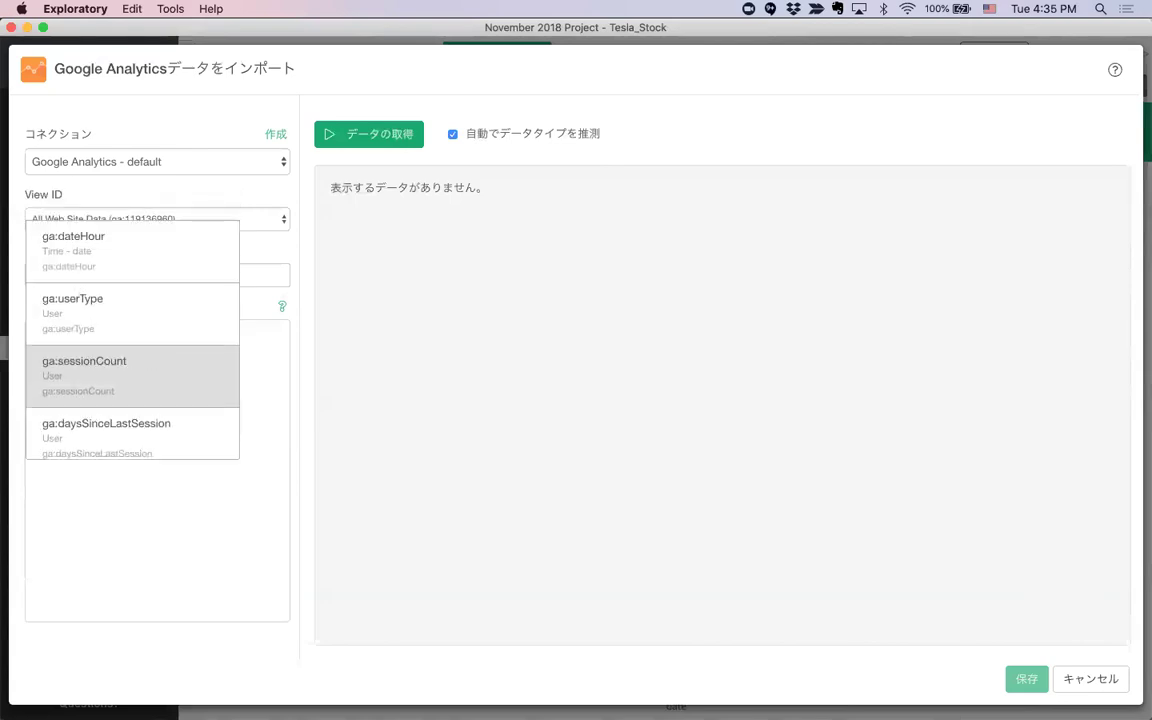
text(sour)
click(160, 244)
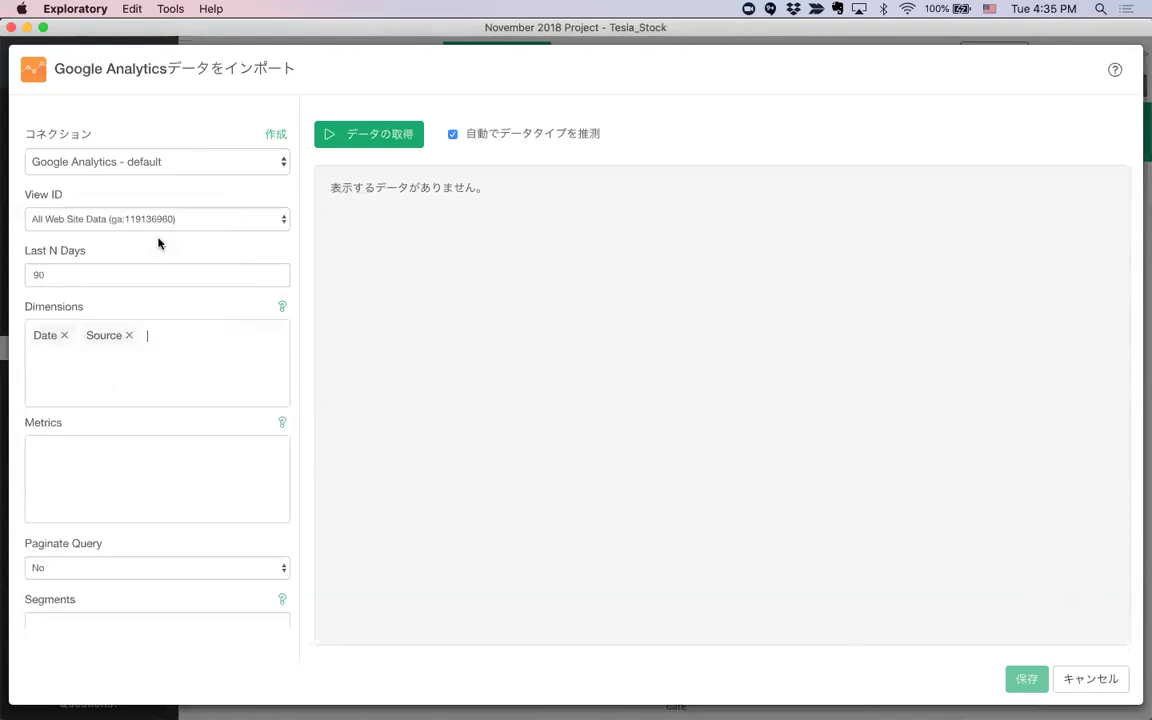
text(coun)
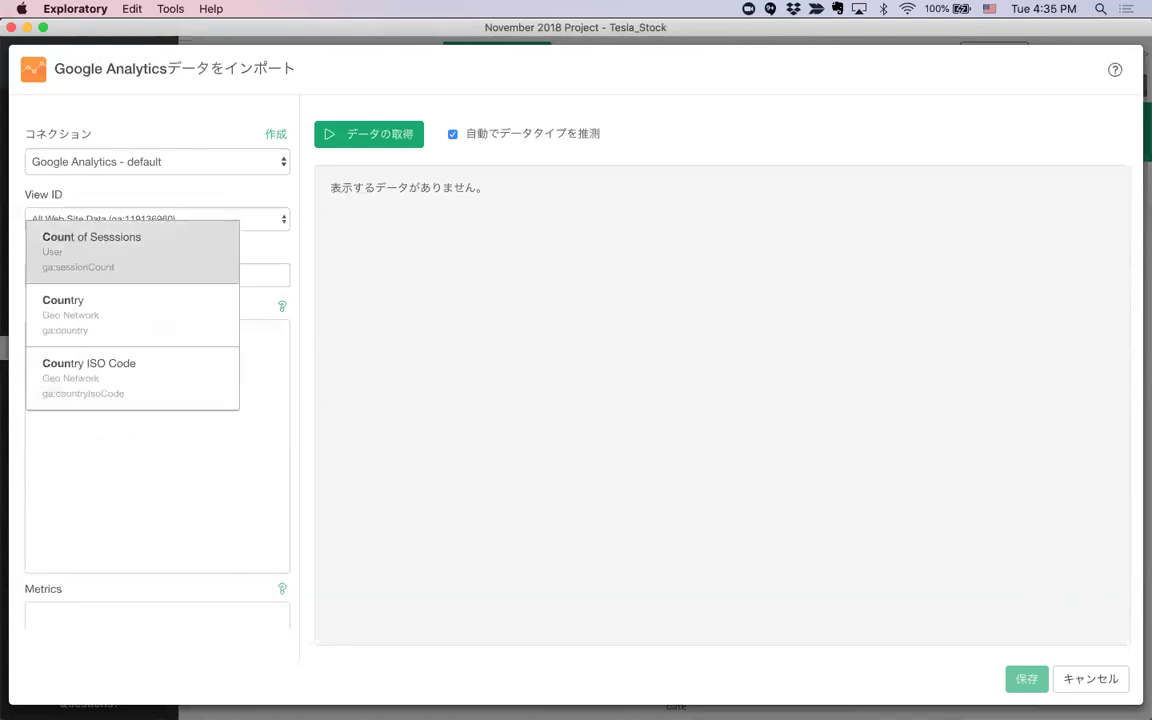
click(113, 309)
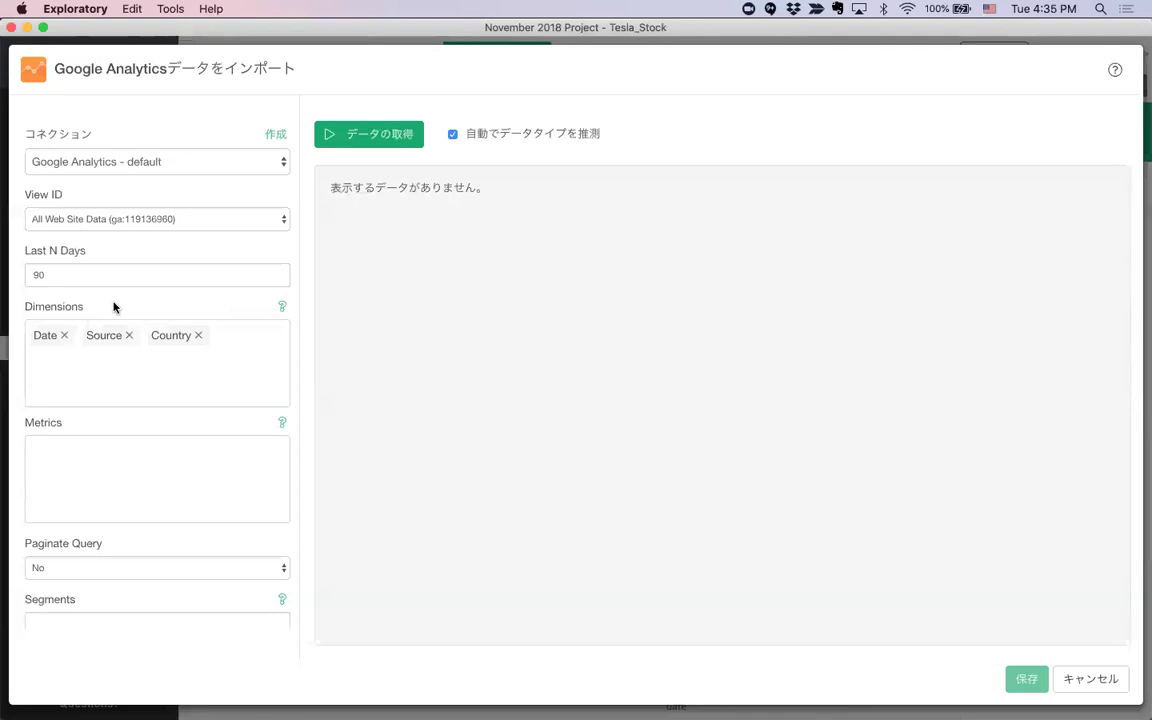
Add Unique Pageviews as the metric and fetch the Google Analytics data to preview its rows
click(111, 463)
text(uni)
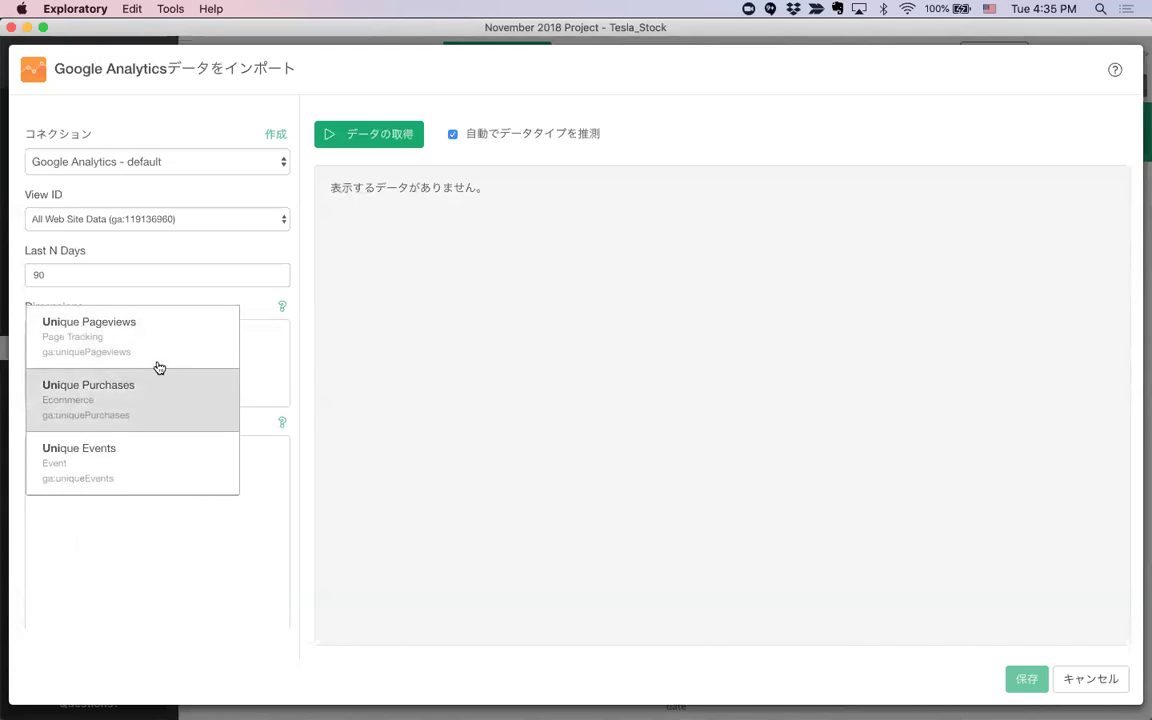
click(150, 337)
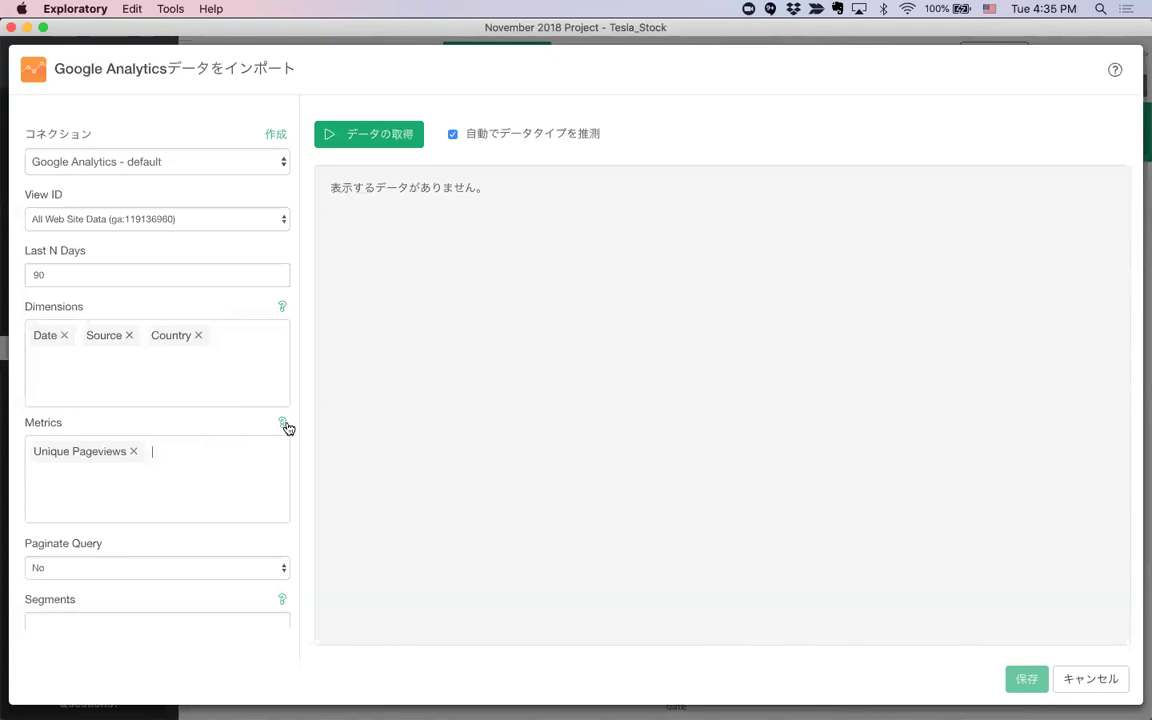
click(383, 137)
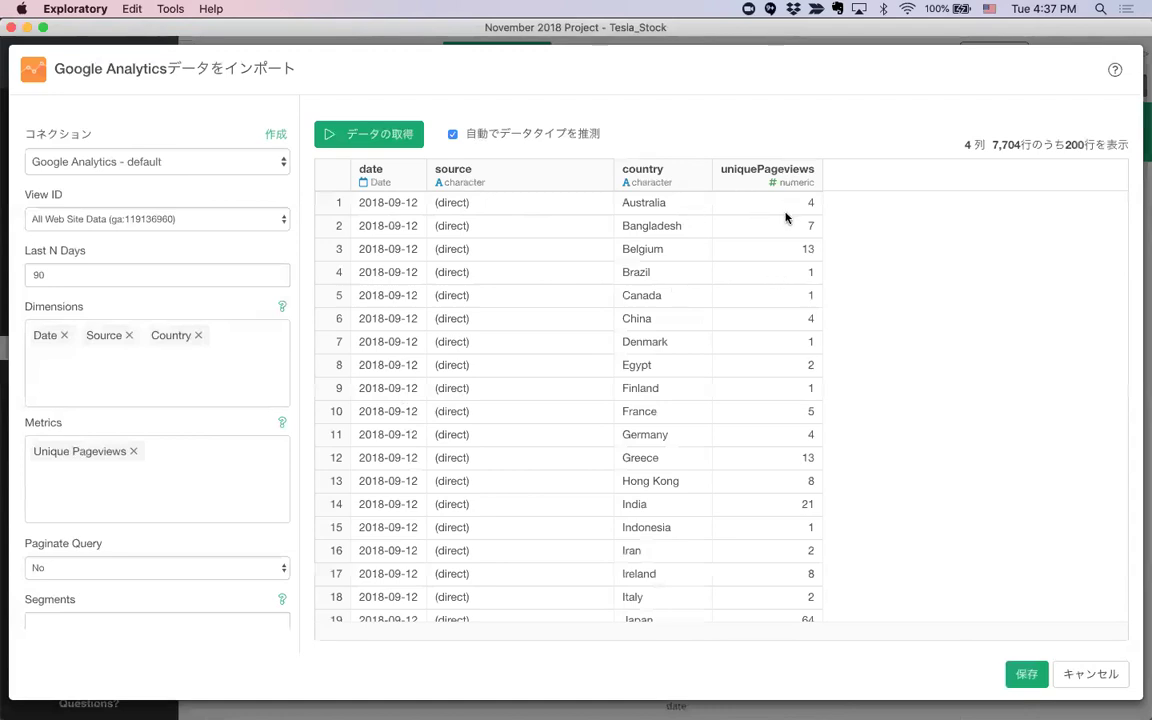
scroll(773, 409, down, 5)
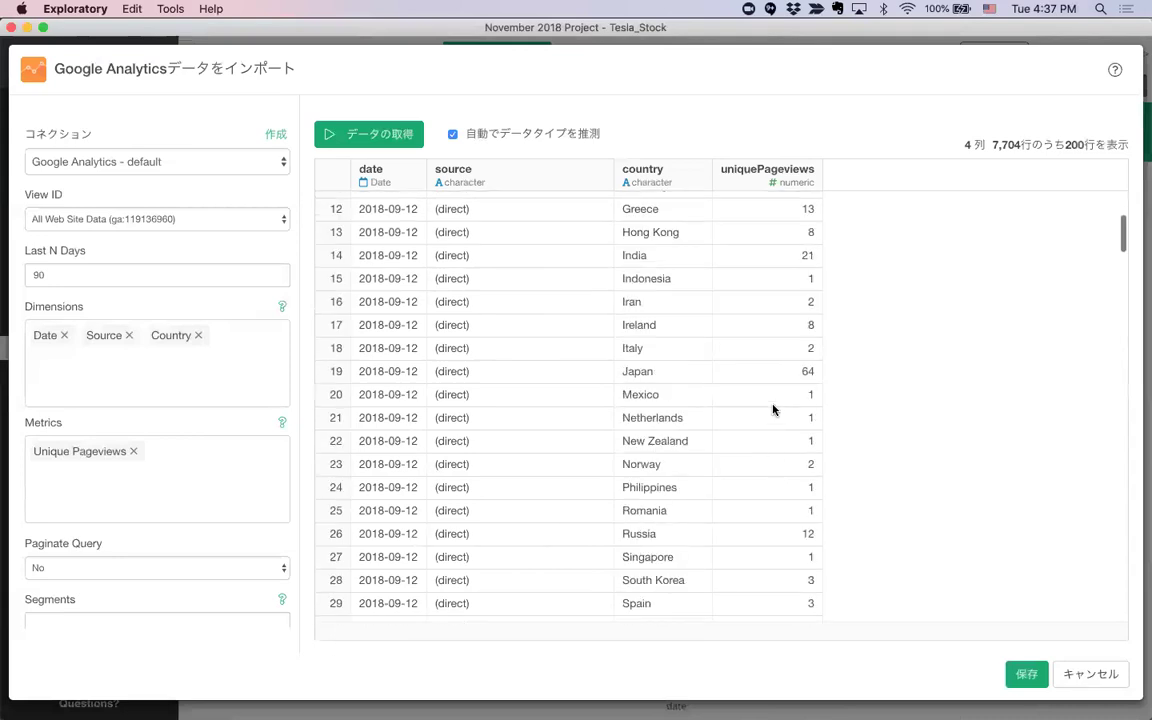
scroll(771, 406, up, 5)
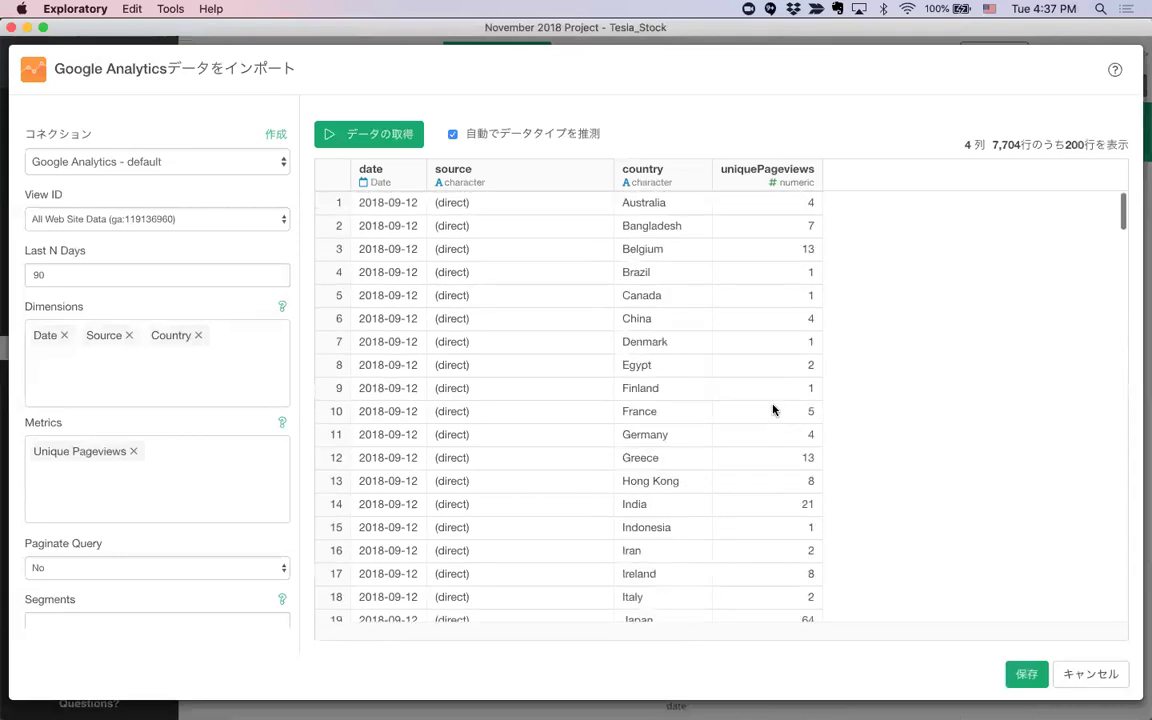
Save the imported Google Analytics data as a data frame named GAnalytics
click(1026, 675)
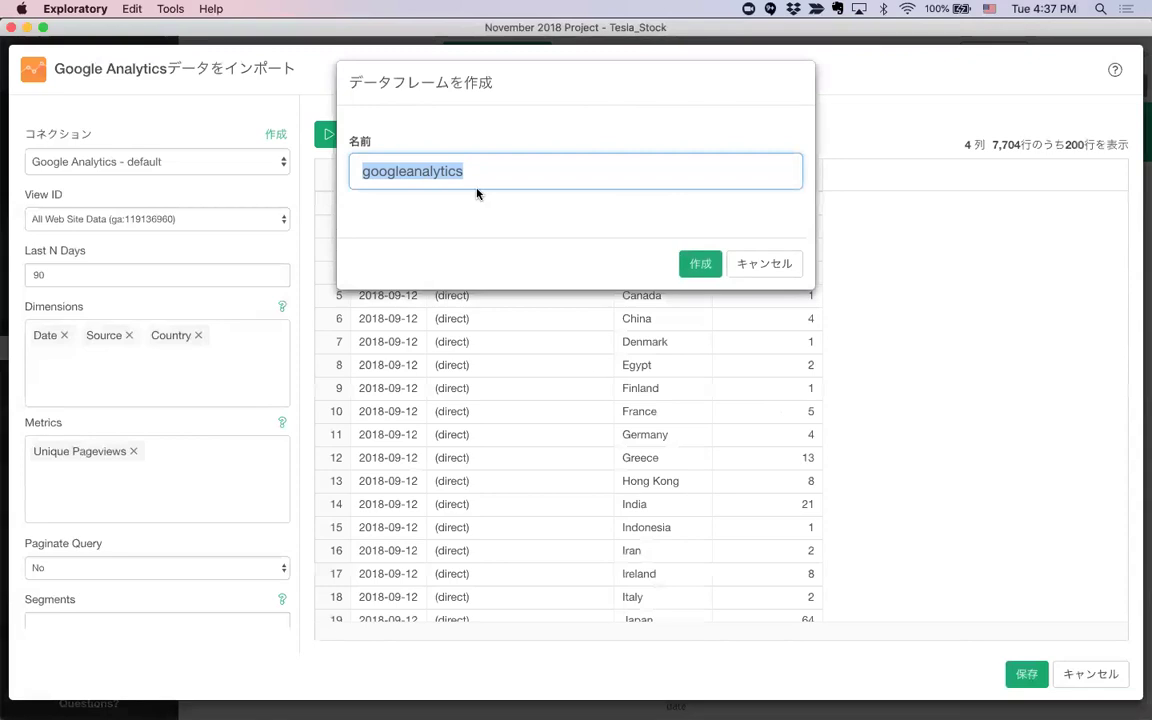
text(GAnalytics)
key(Return)
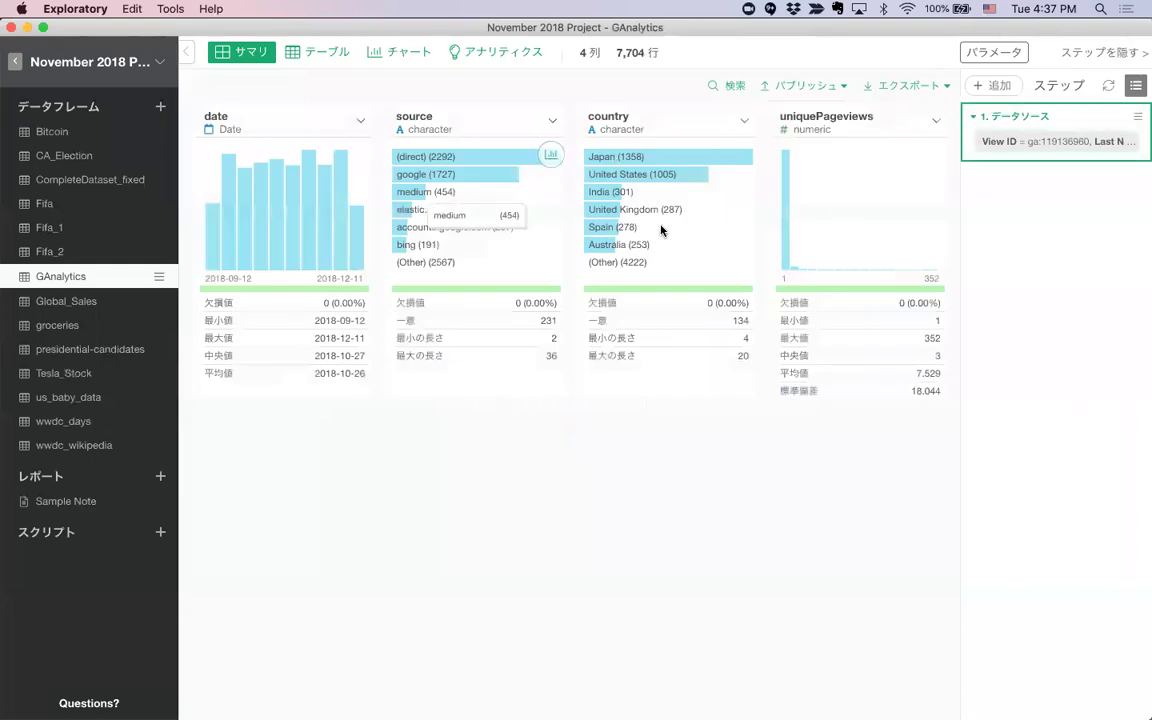
Examine the summaries of the date, source, country and uniquePageviews columns in the GAnalytics data frame
click(285, 137)
mouse_move(250, 296)
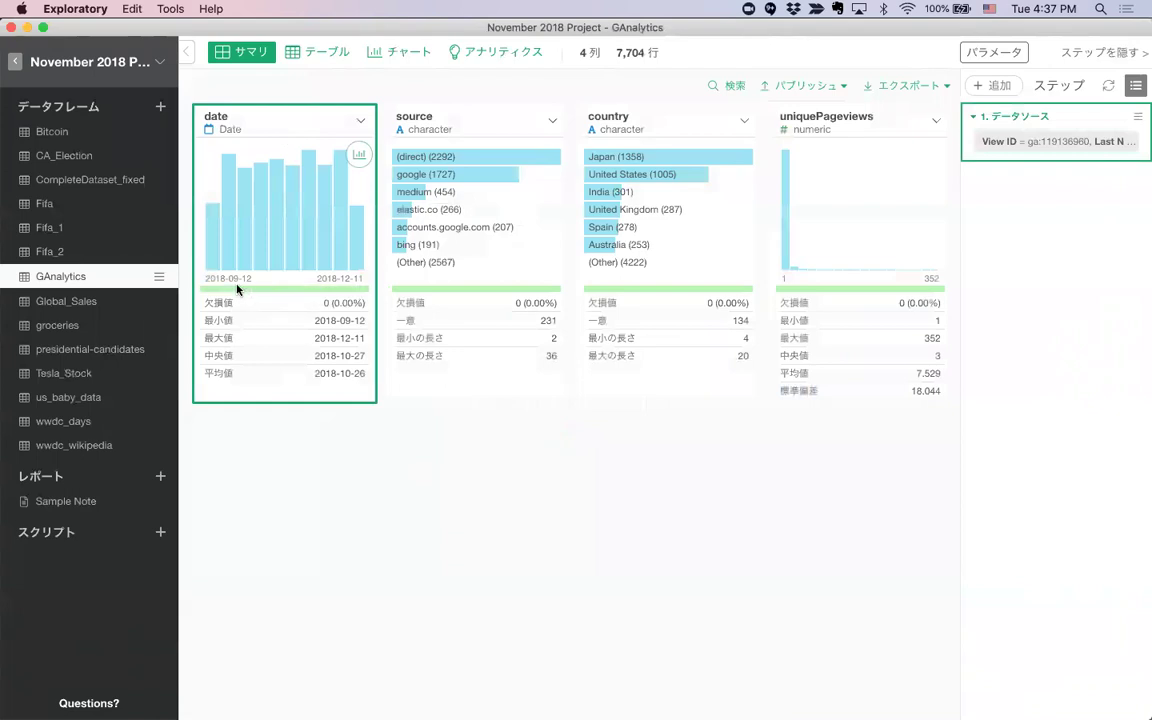
mouse_move(354, 290)
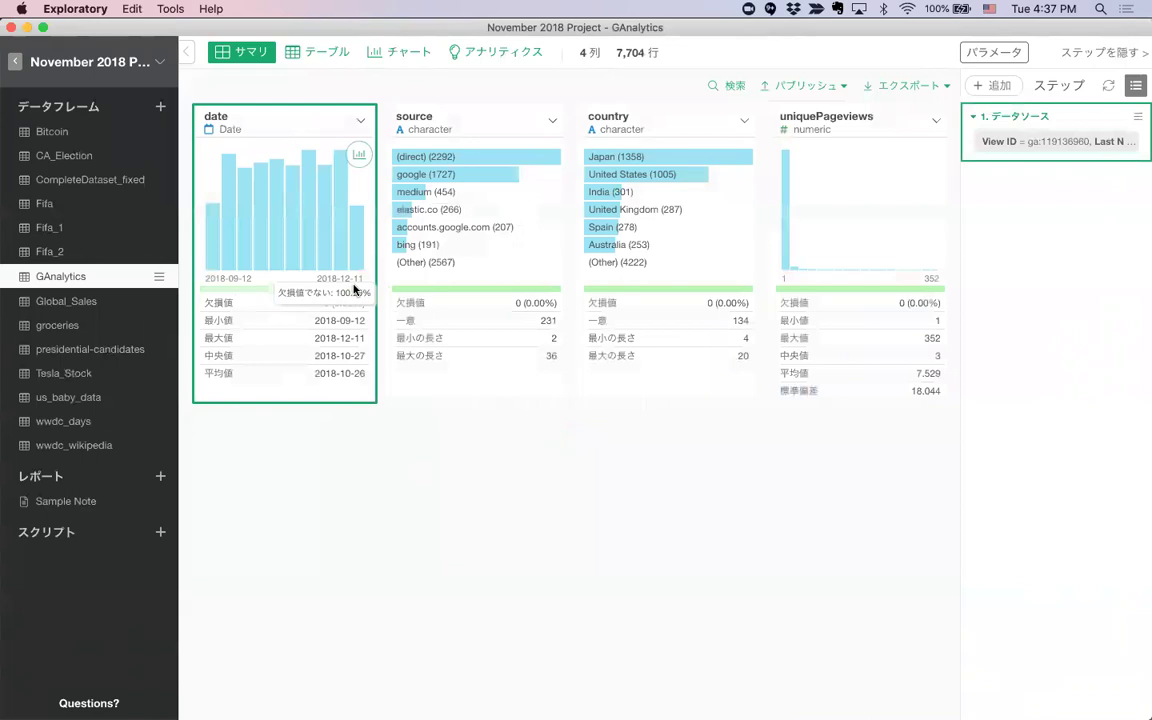
click(489, 121)
mouse_move(470, 172)
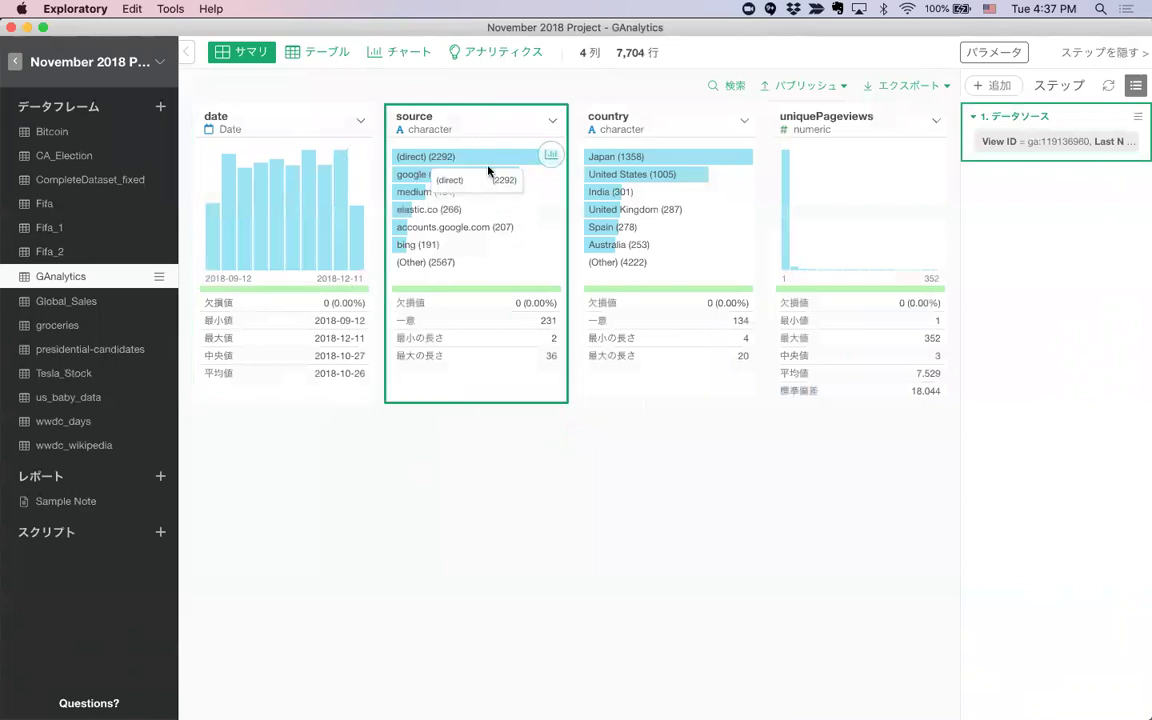
mouse_move(455, 240)
mouse_move(491, 251)
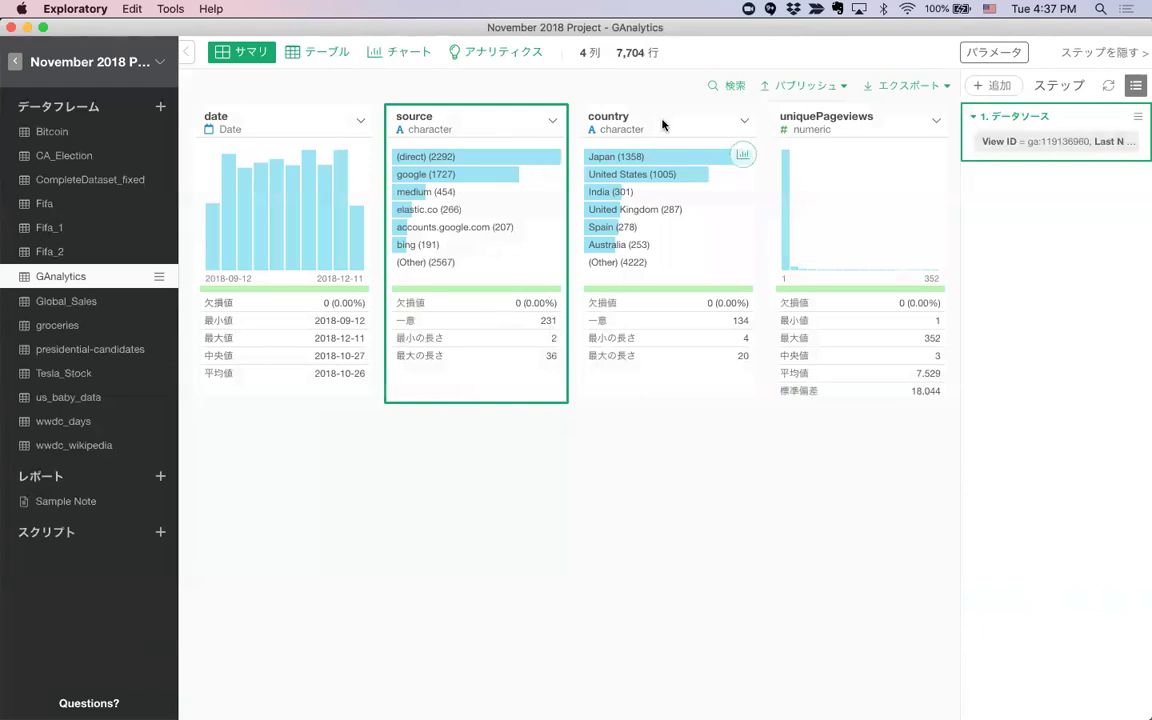
click(663, 195)
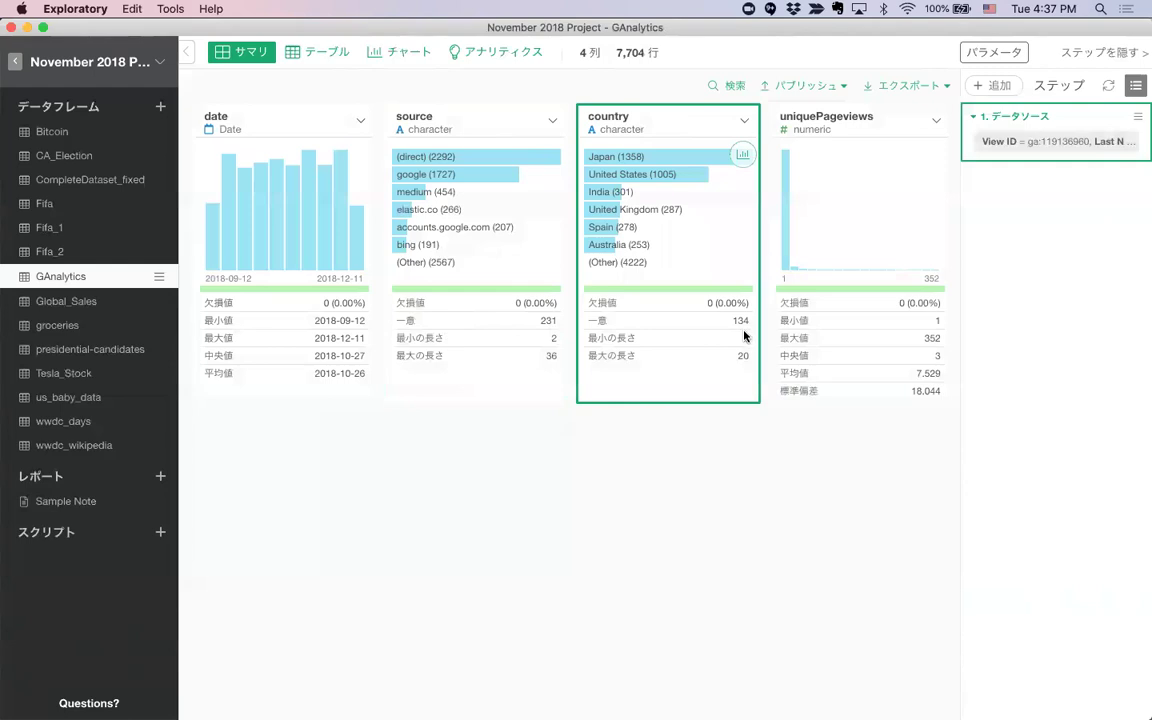
click(846, 132)
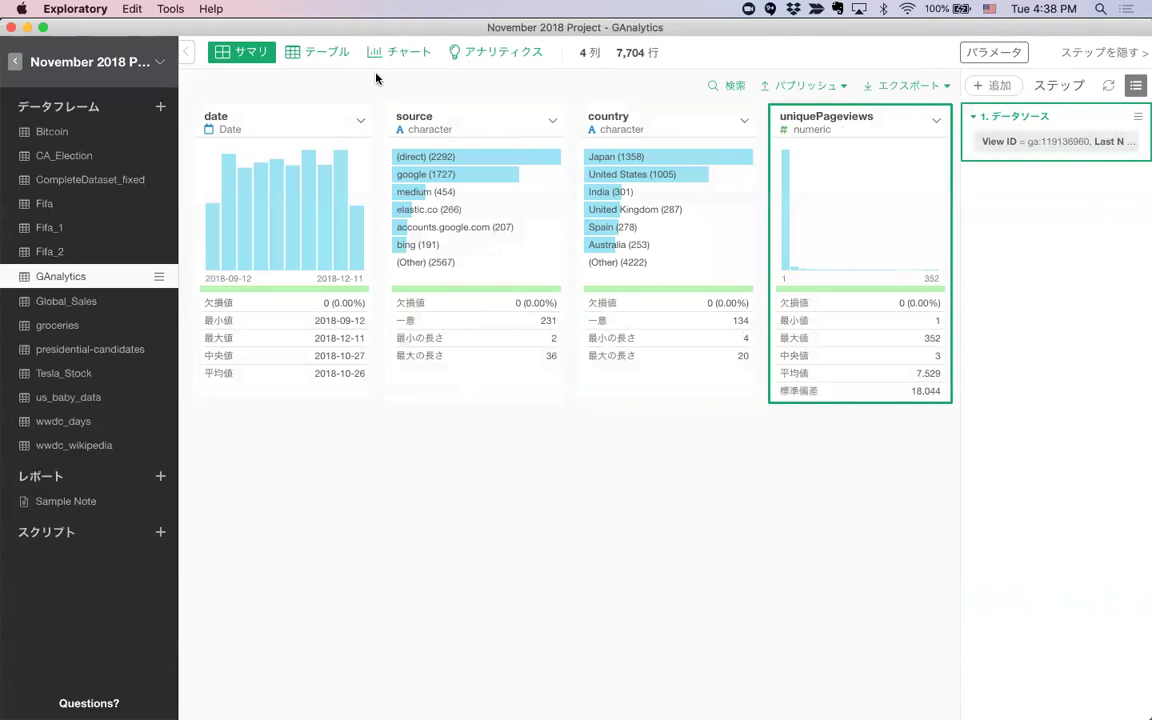
Set up a line chart (ライン) for the GAnalytics data with the data frame sidebar hidden
click(405, 53)
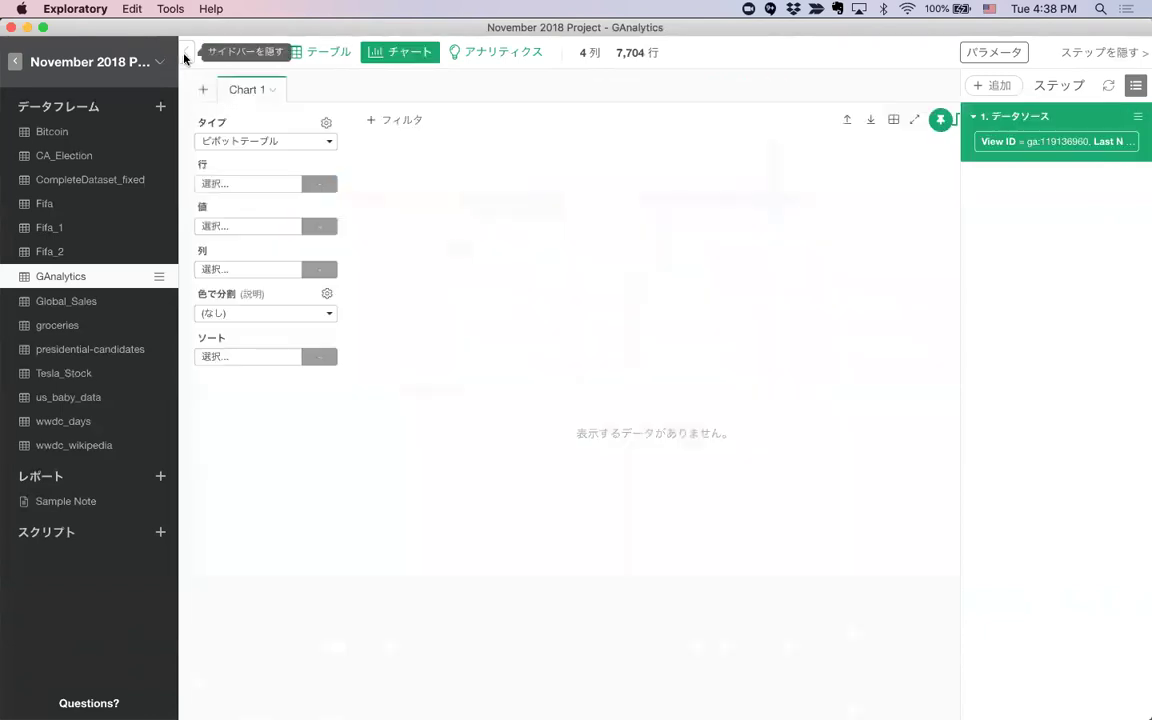
click(186, 52)
click(60, 142)
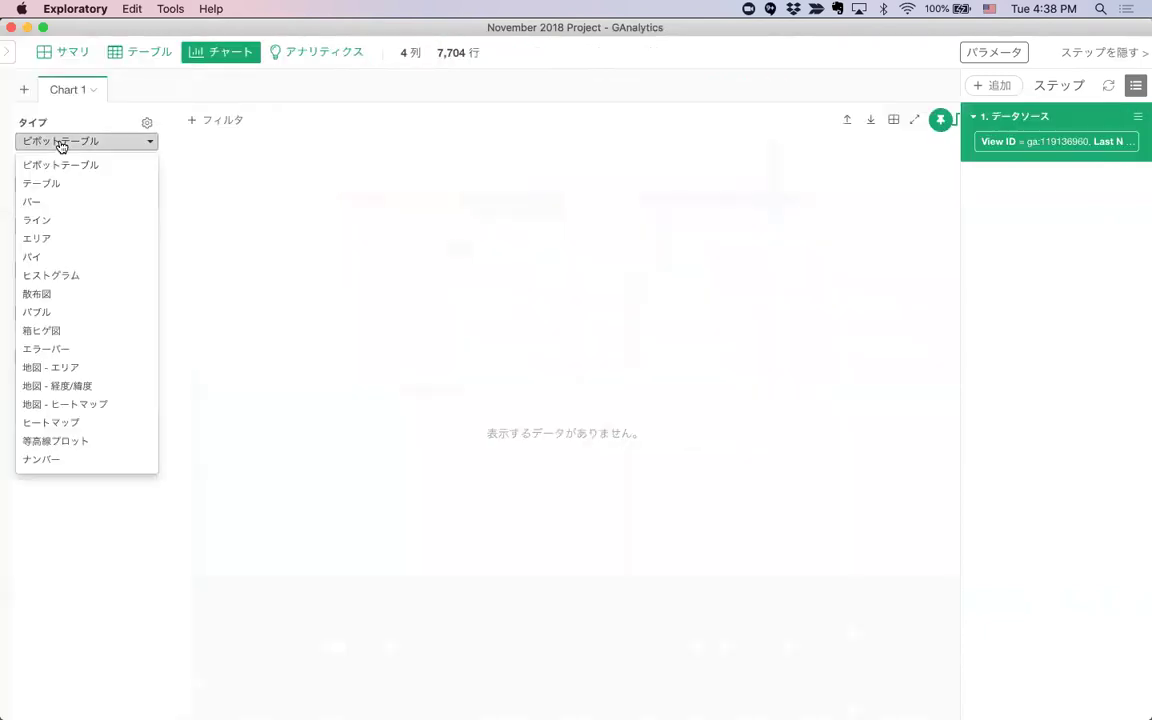
click(150, 212)
Plot uniquePageviews on the Y axis against date truncated to the day (日に切捨て) on the X axis
click(57, 186)
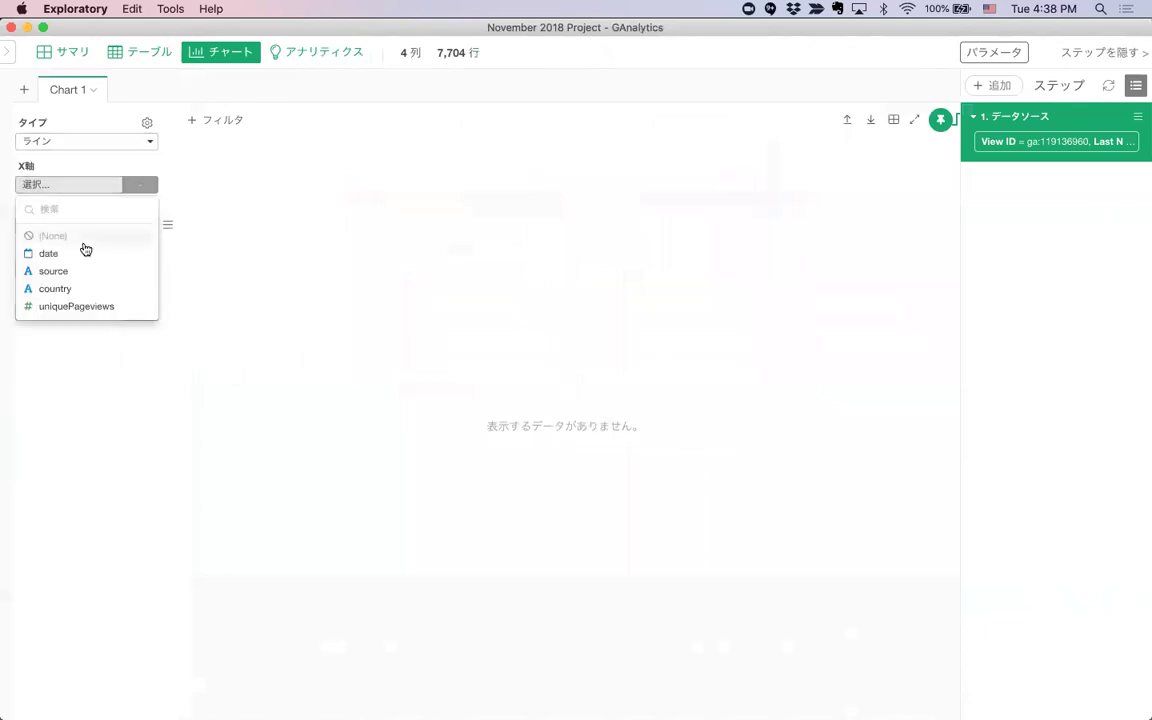
click(86, 252)
click(148, 187)
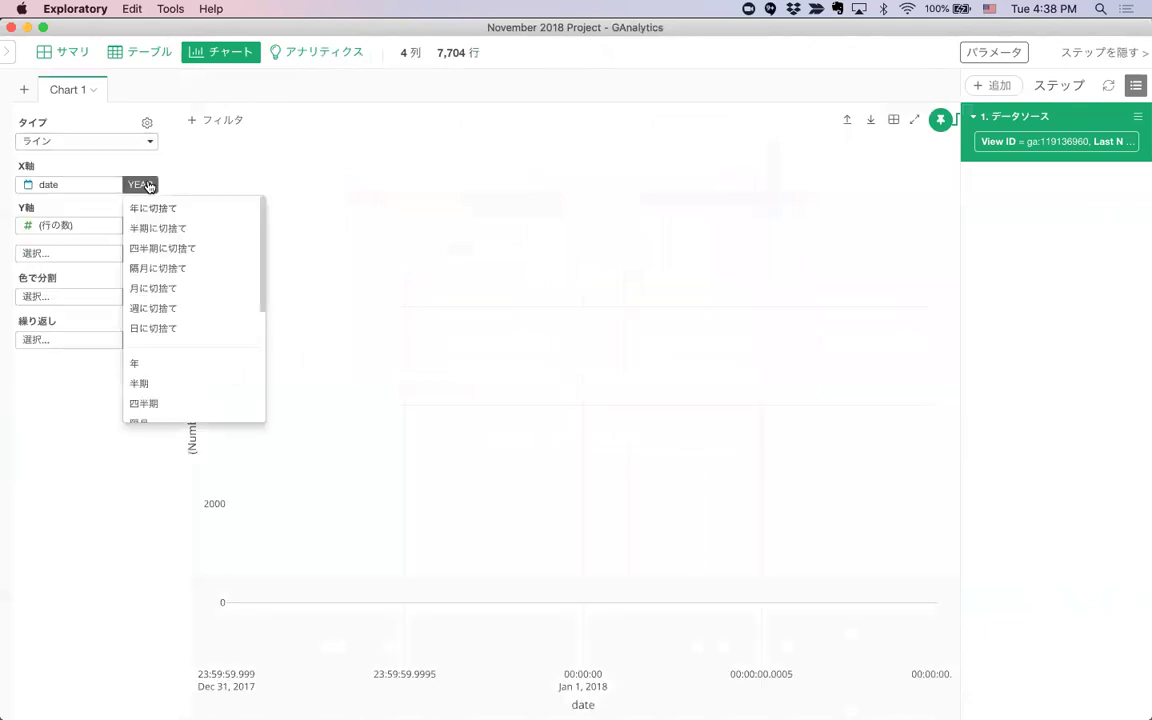
click(200, 331)
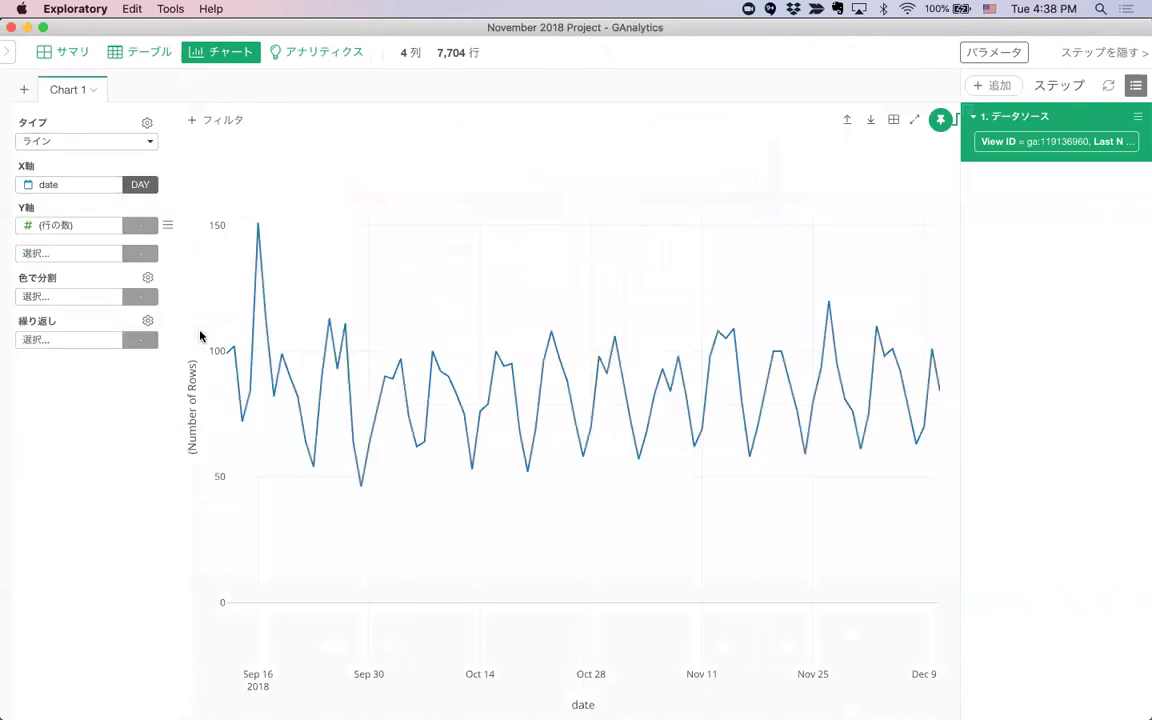
click(70, 225)
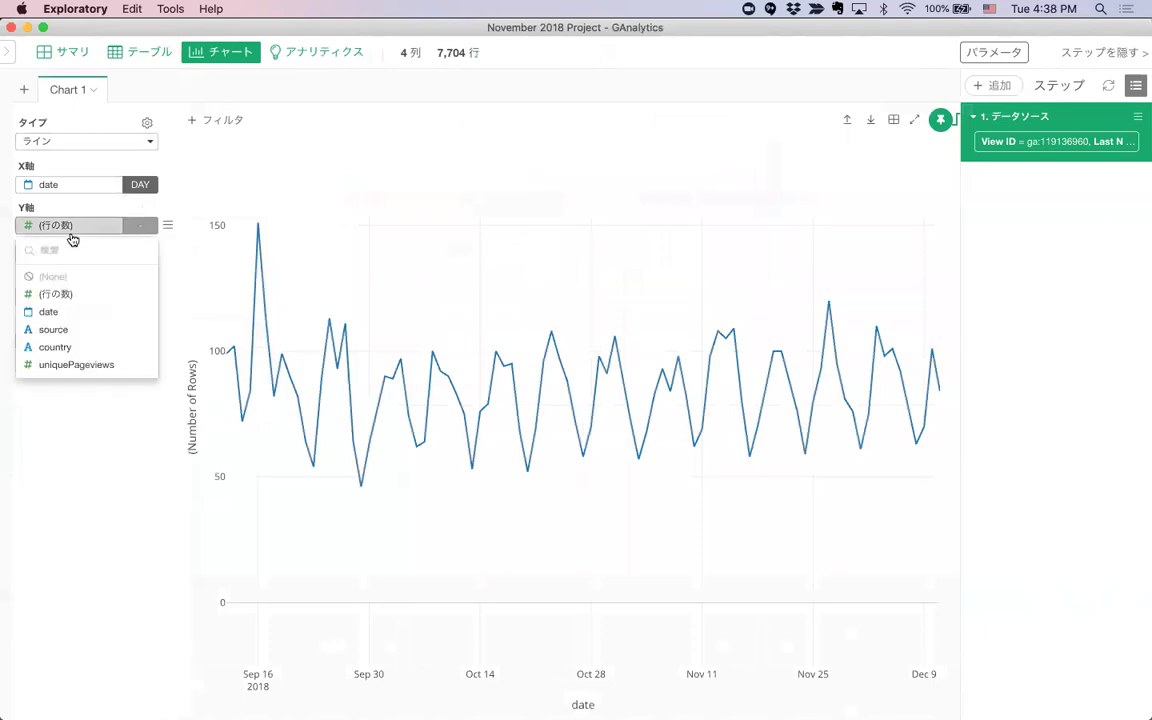
click(67, 366)
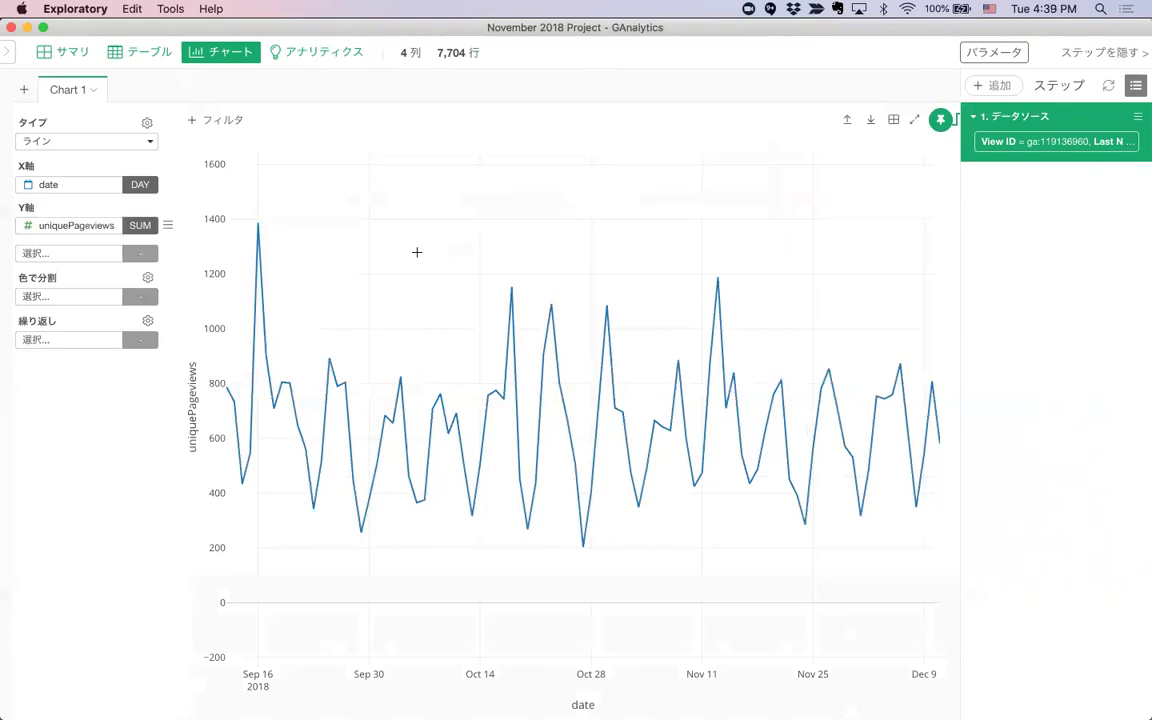
Inspect the dates and values of the highest peaks in the daily uniquePageviews line chart
mouse_move(259, 218)
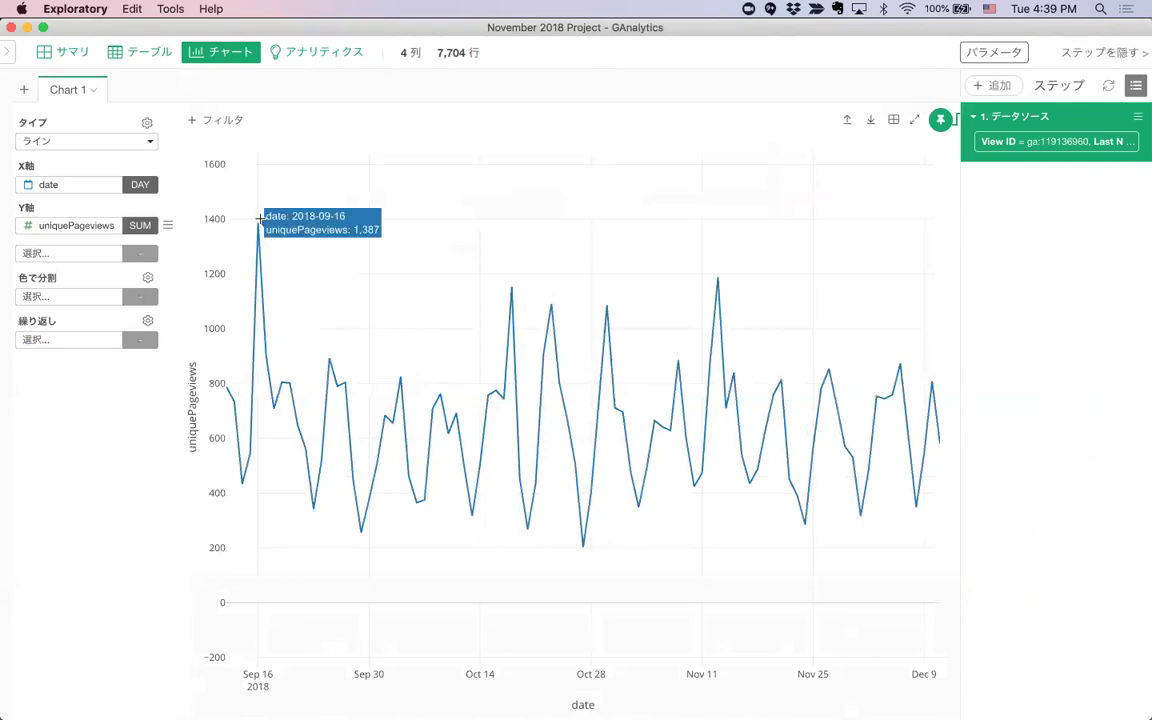
mouse_move(599, 310)
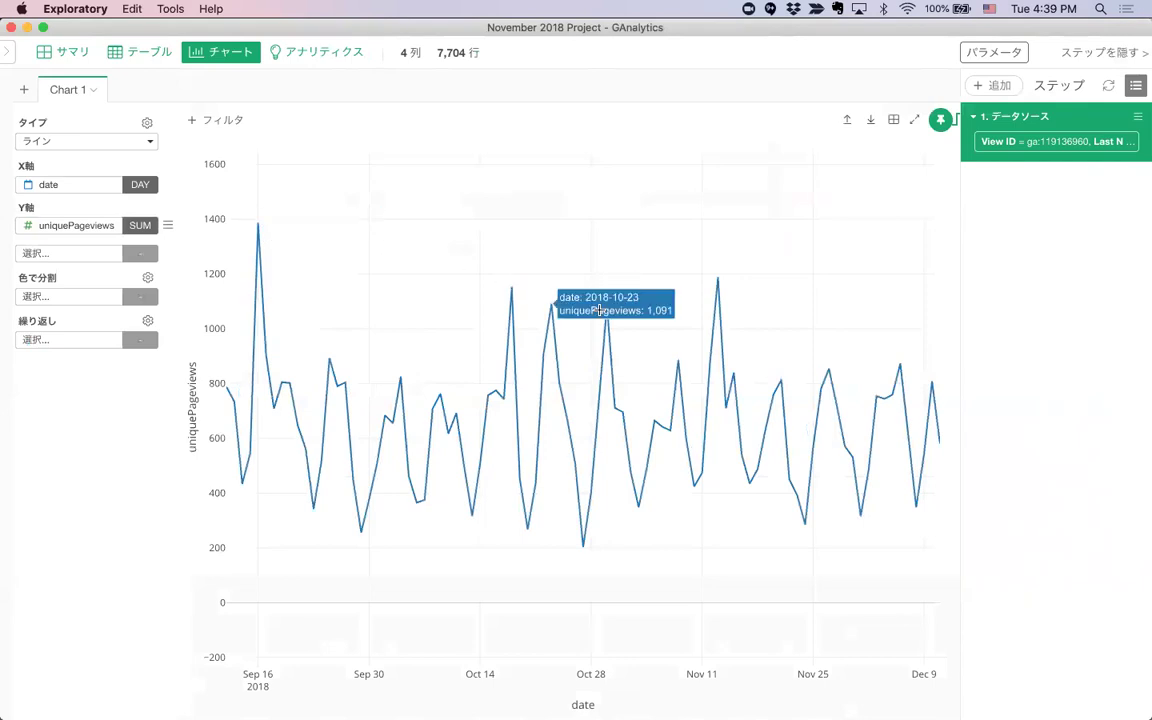
mouse_move(713, 285)
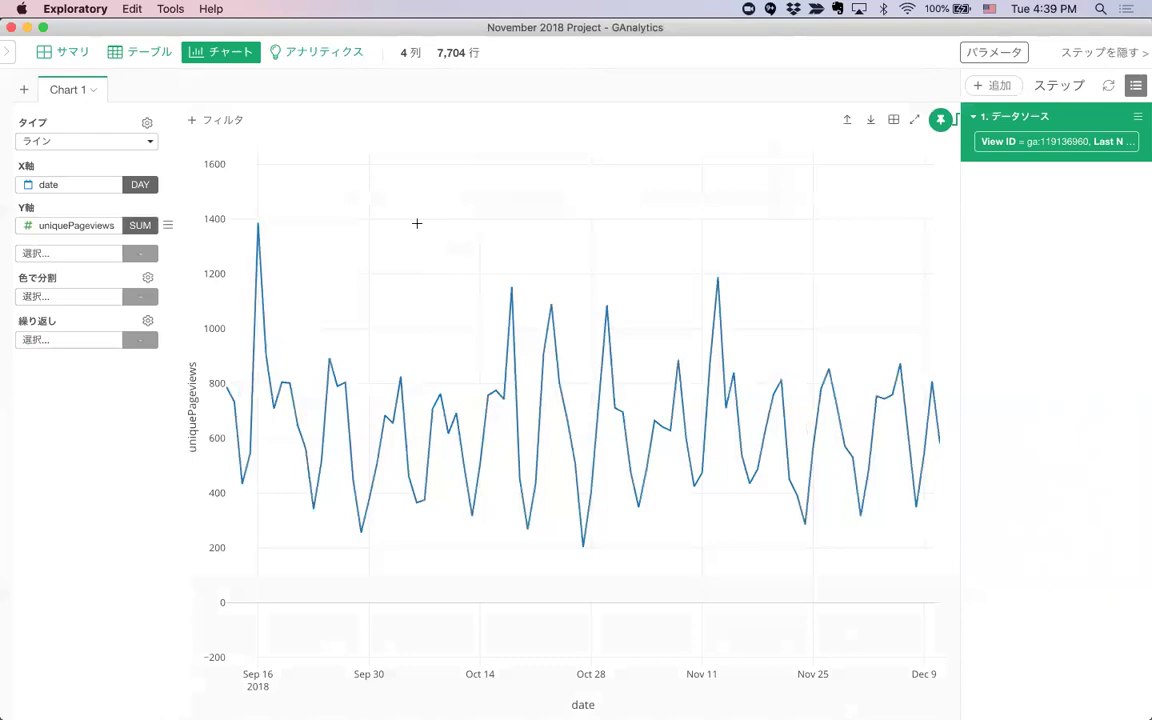
Run anomaly detection (異常値検知) on the GAnalytics data, using date by day and the sum of uniquePageviews
click(323, 57)
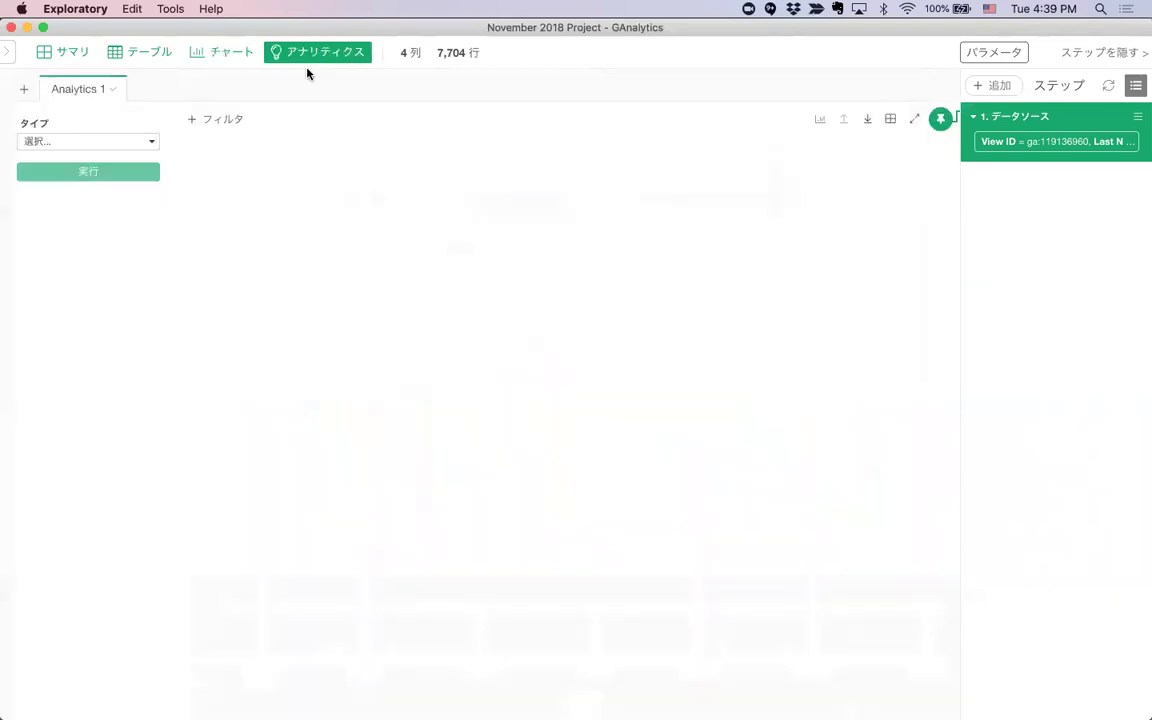
click(80, 141)
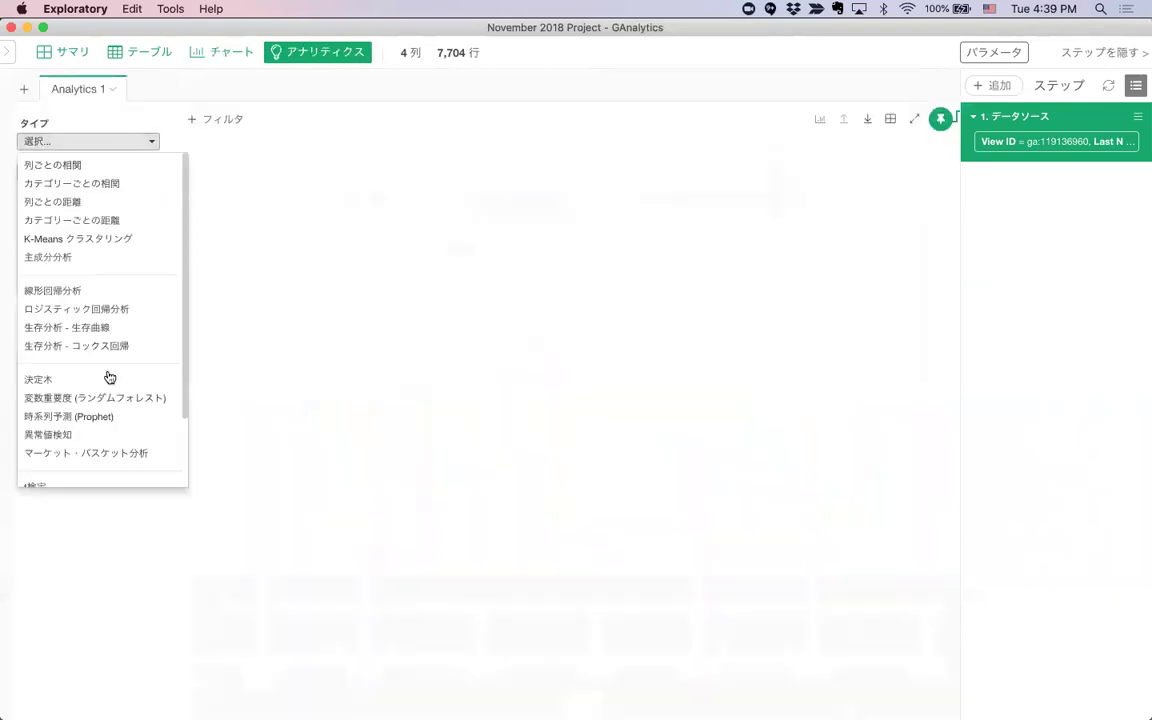
click(100, 434)
click(68, 185)
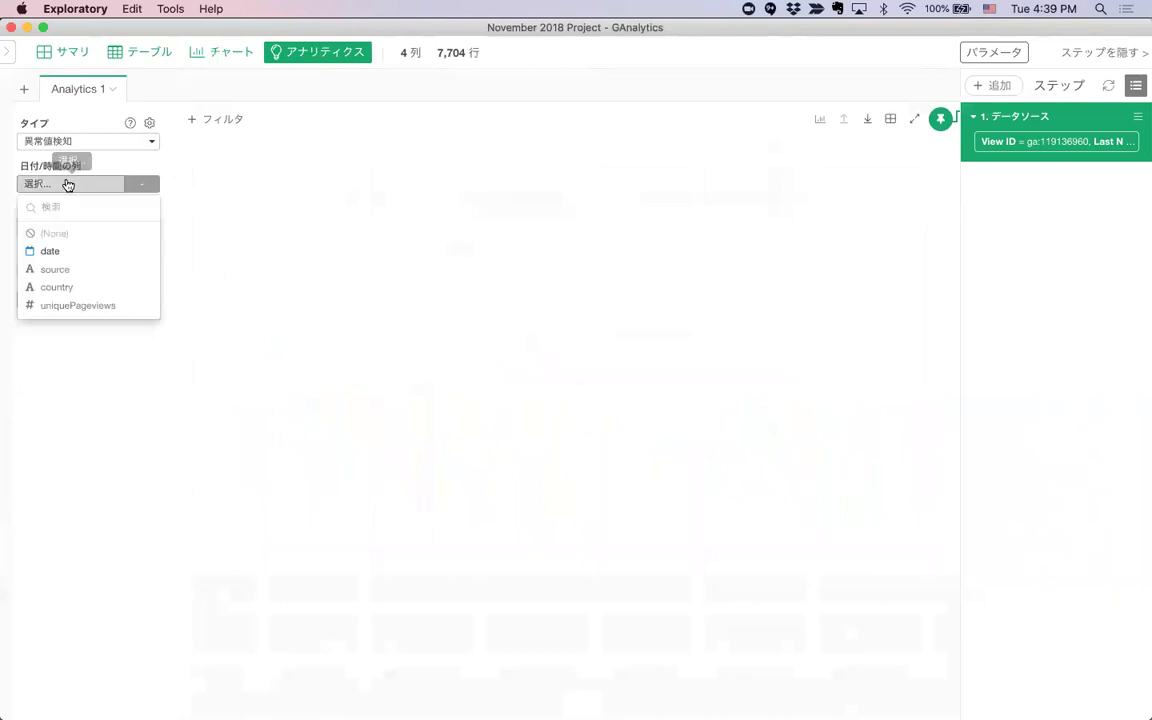
click(118, 251)
click(72, 227)
click(76, 348)
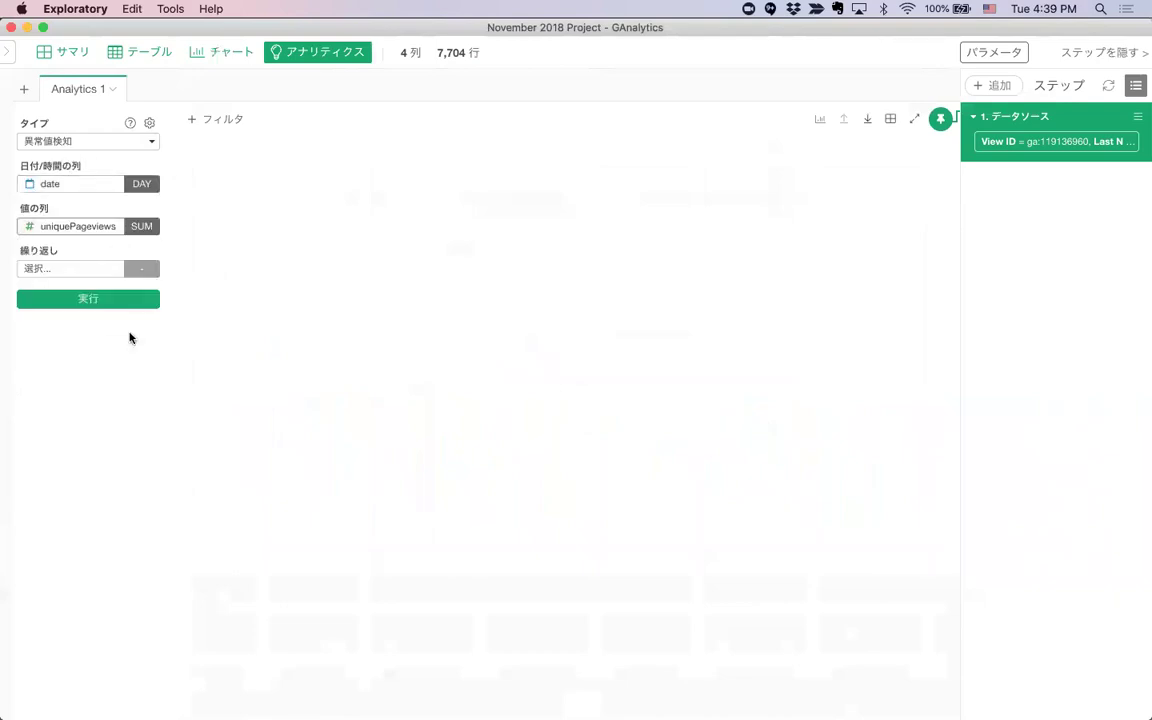
click(90, 298)
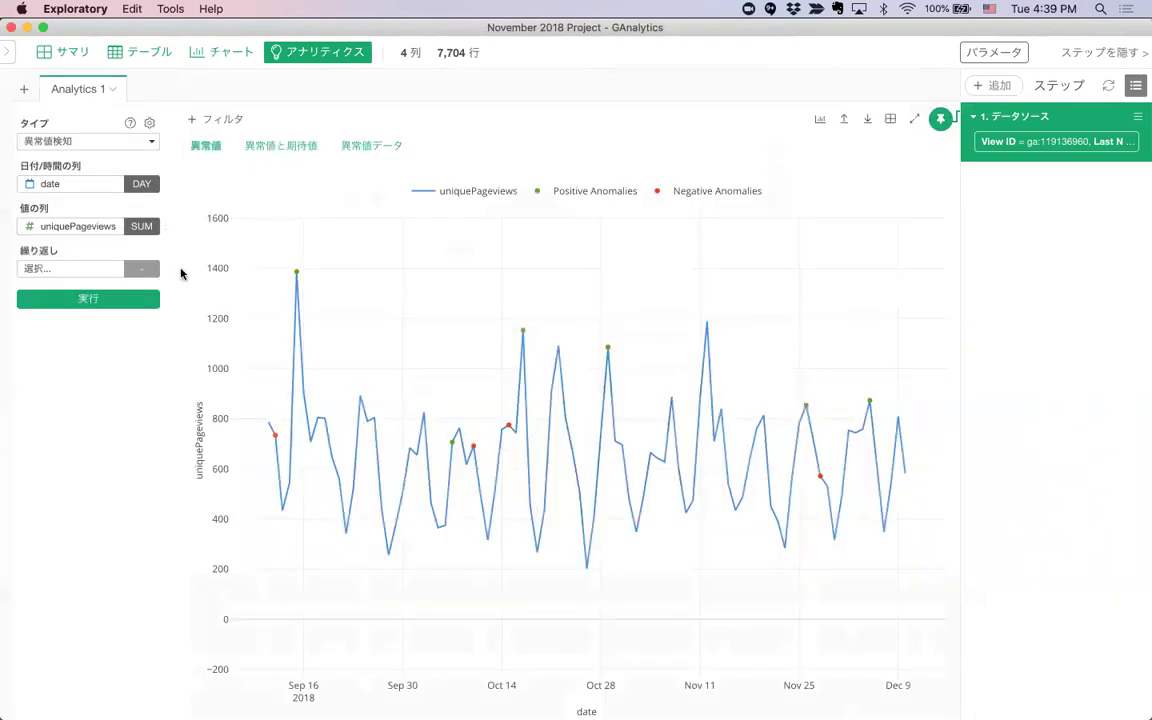
Show the anomalies with their expected values (異常値と期待値) and inspect the positive anomalies in September and October
click(289, 146)
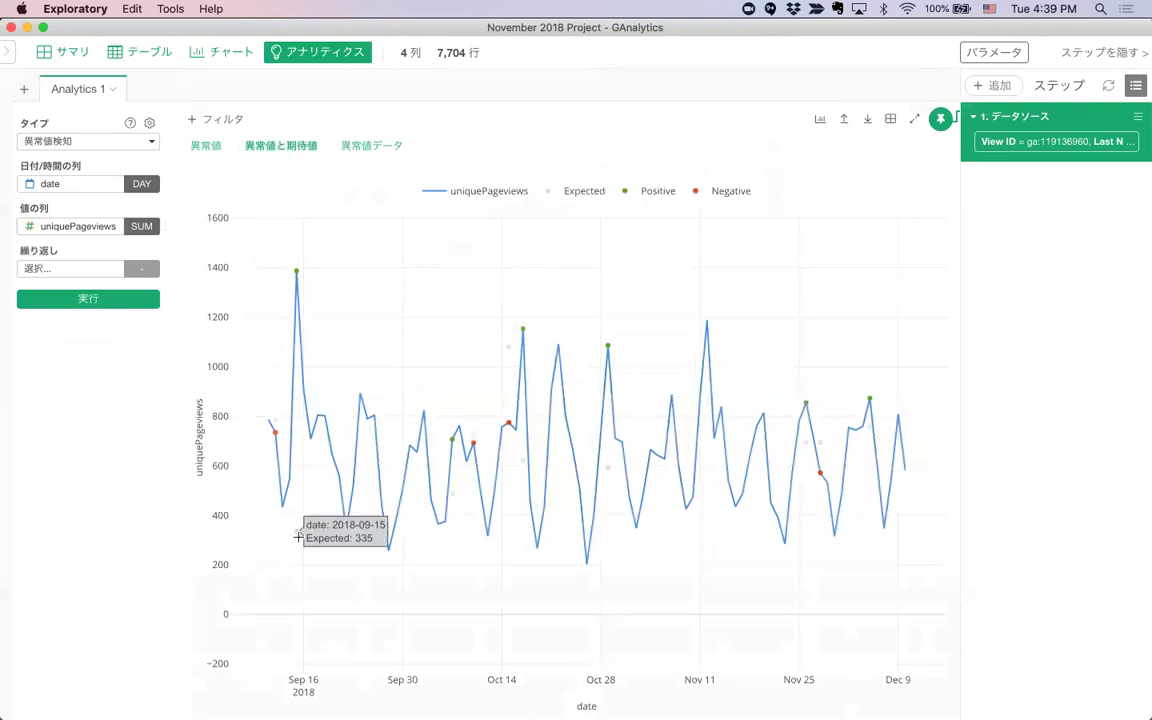
mouse_move(293, 266)
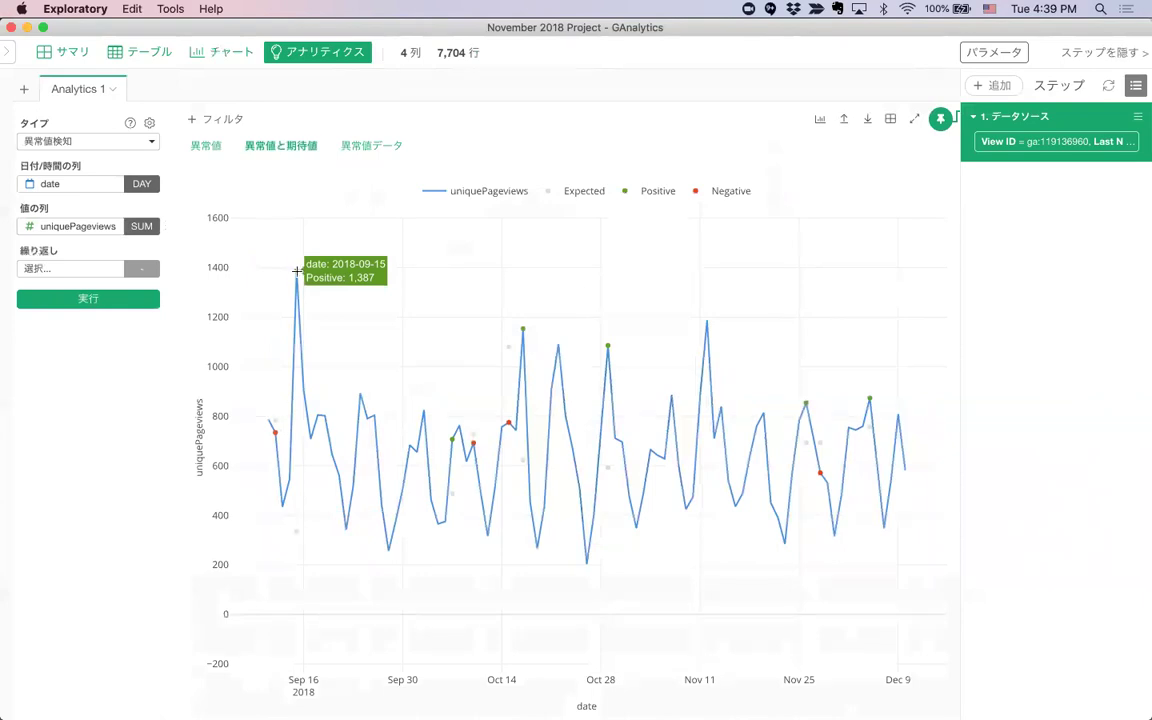
mouse_move(533, 329)
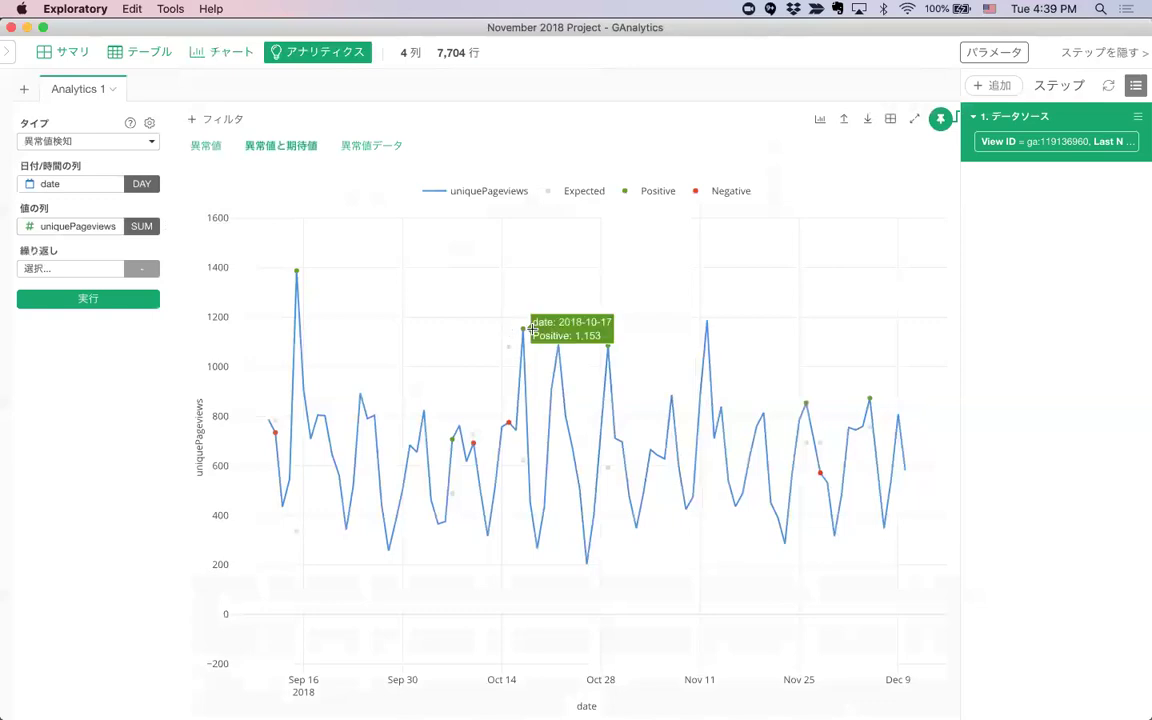
mouse_move(609, 341)
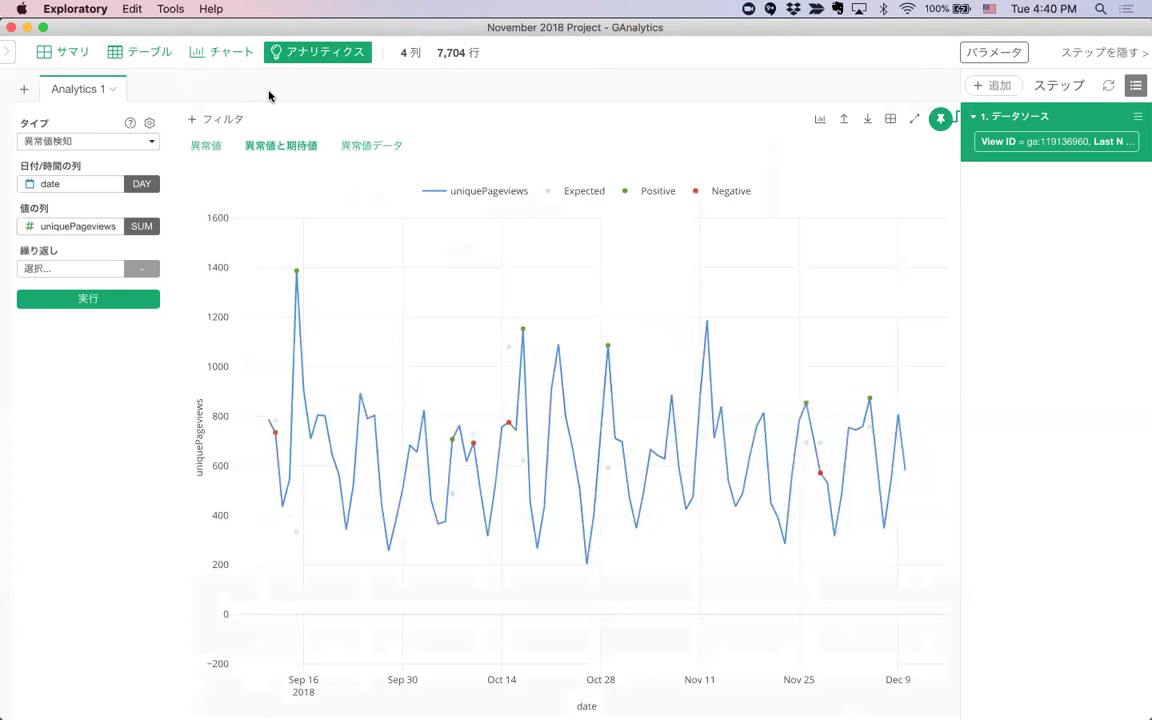
Add a second analysis and run a Prophet time series forecast (時系列予測) of summed uniquePageviews by day on date
click(26, 91)
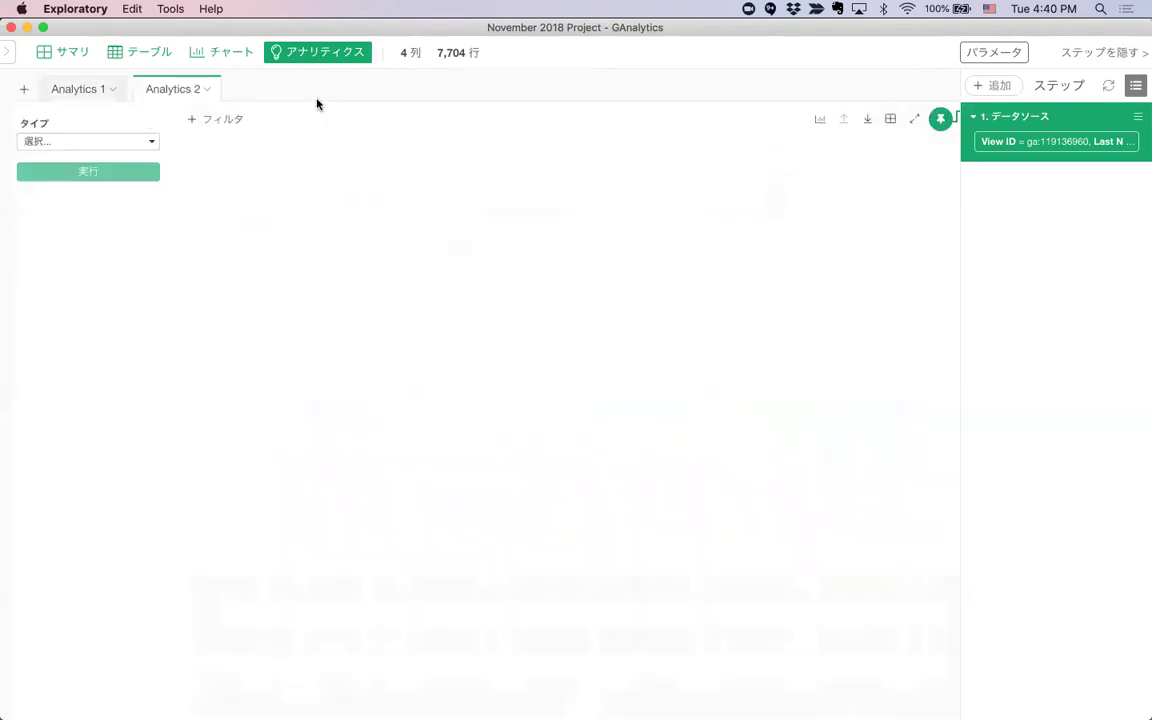
click(98, 140)
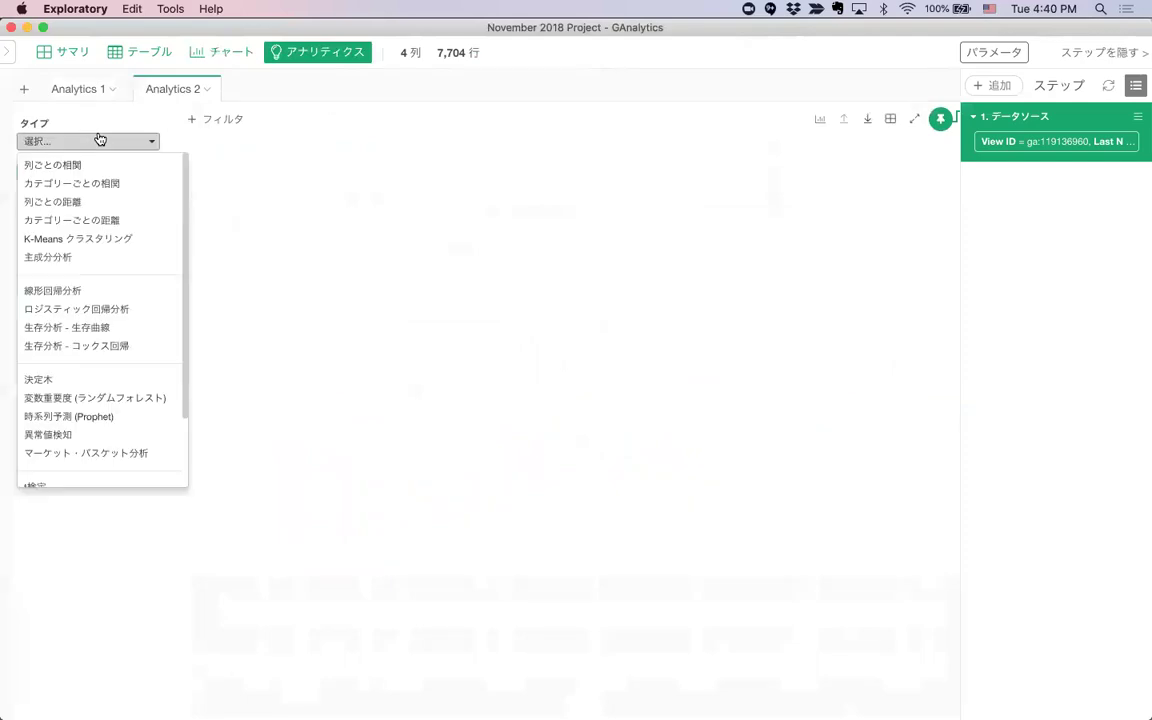
click(79, 418)
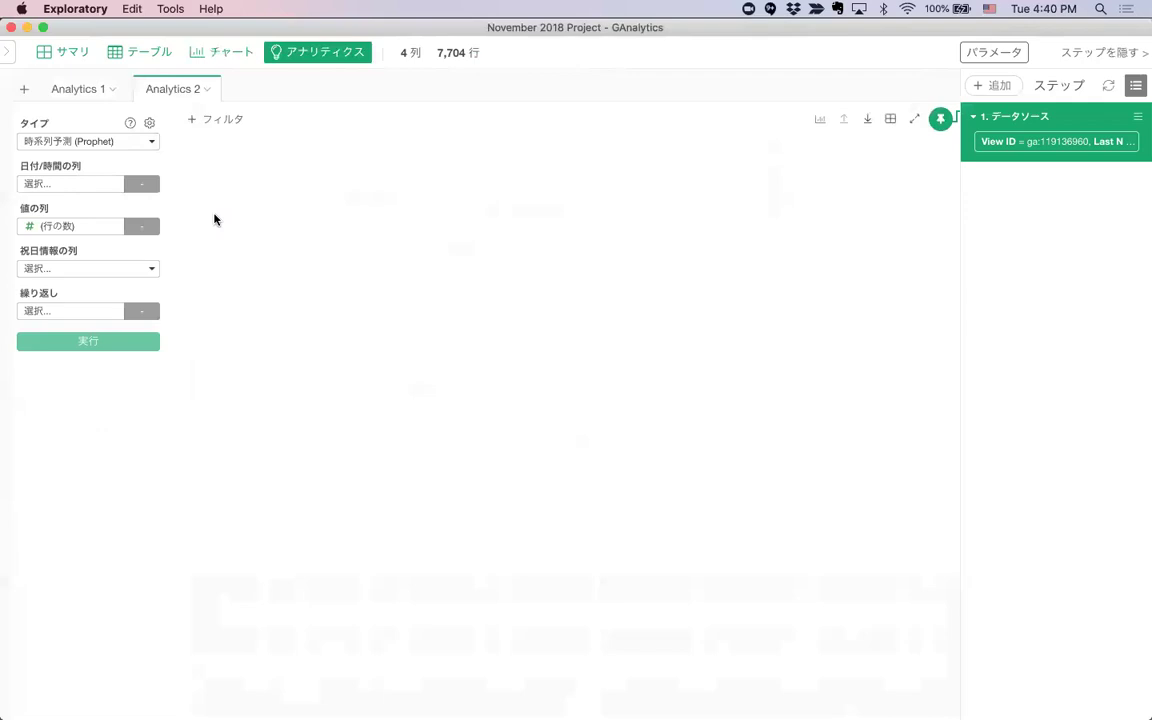
click(59, 183)
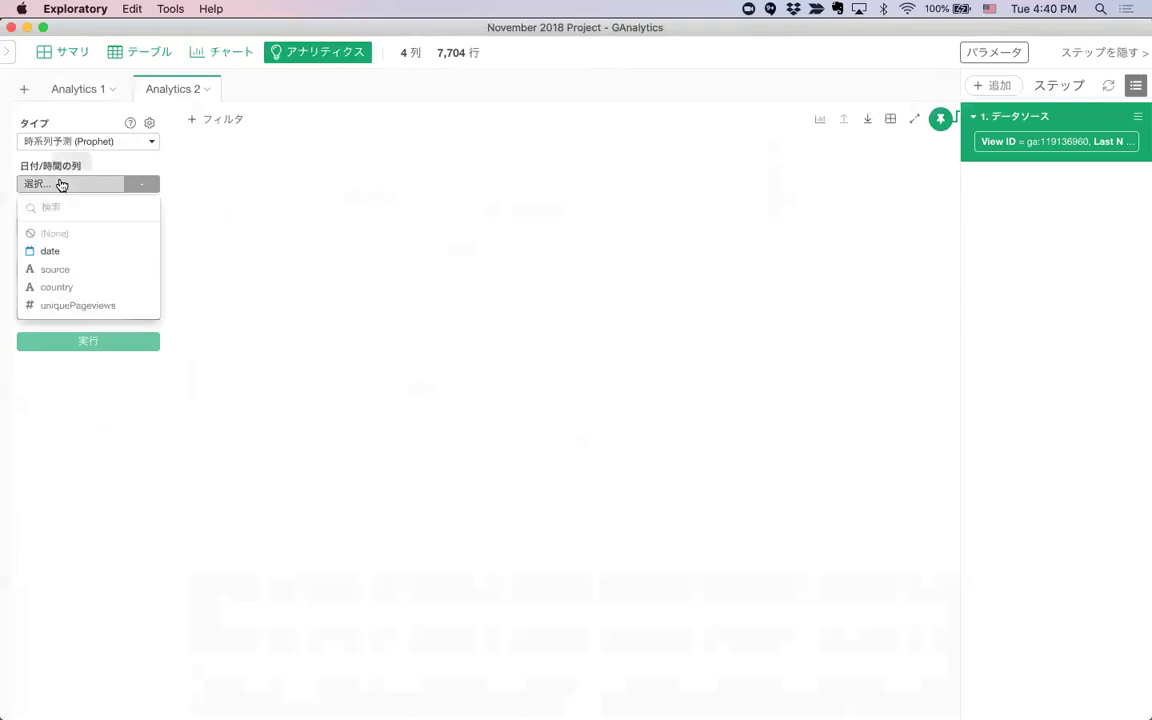
click(62, 254)
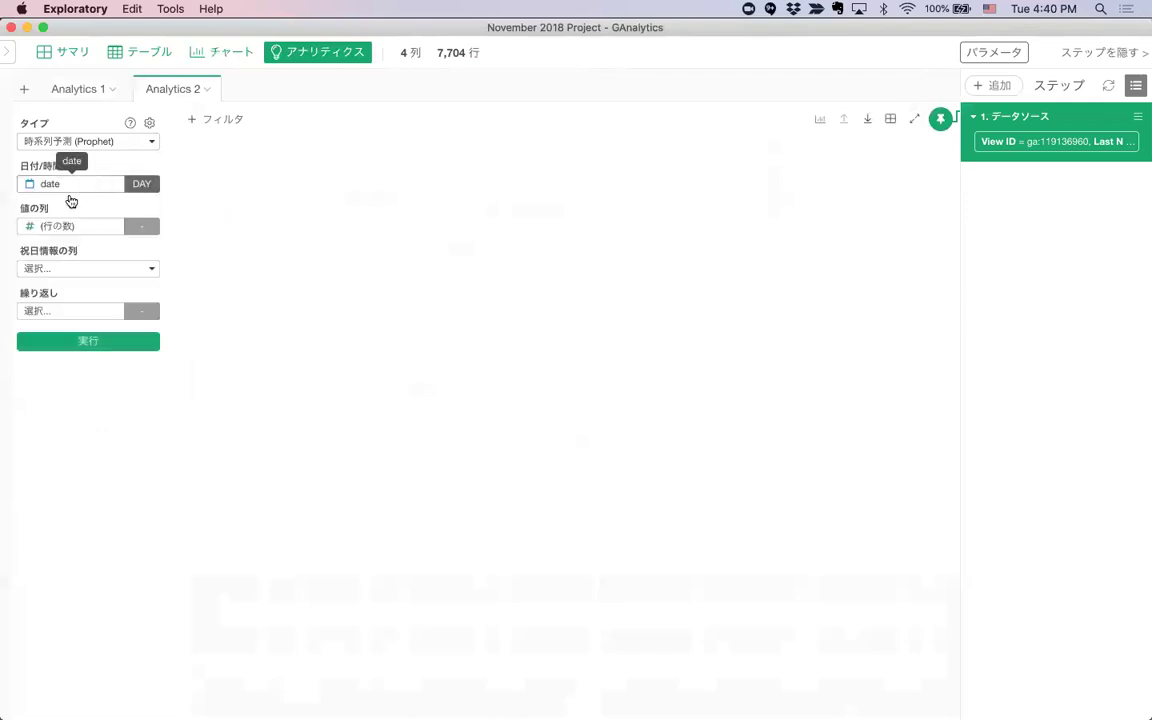
click(64, 226)
click(77, 348)
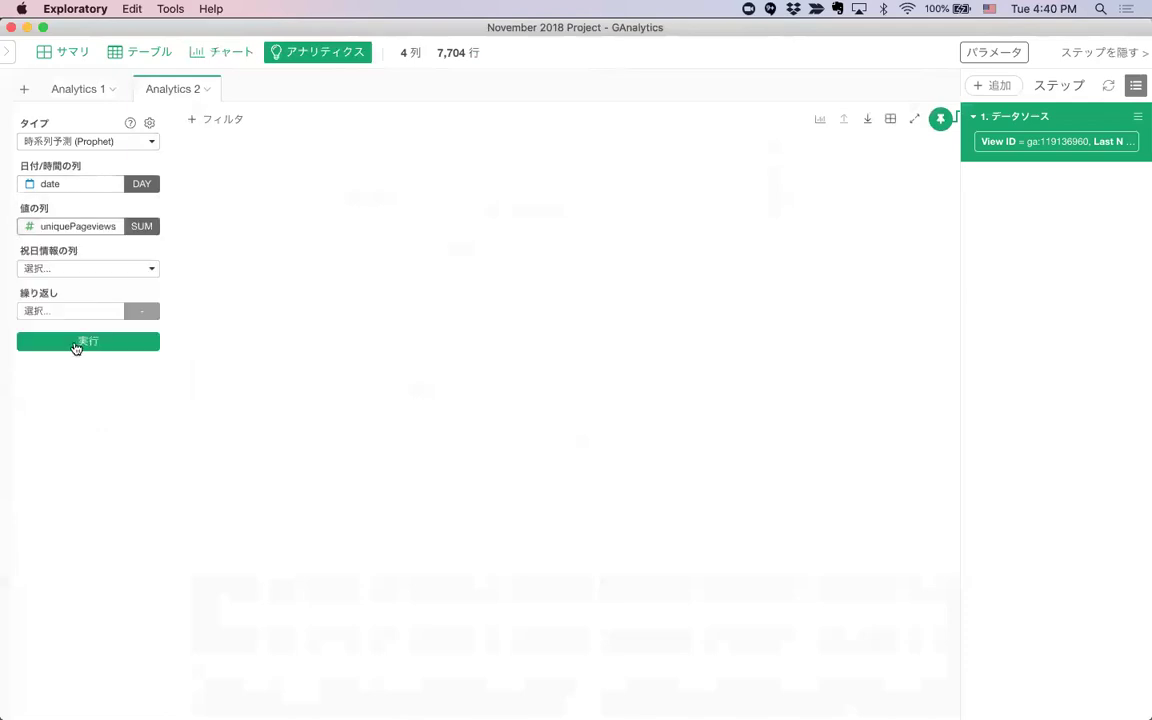
click(90, 344)
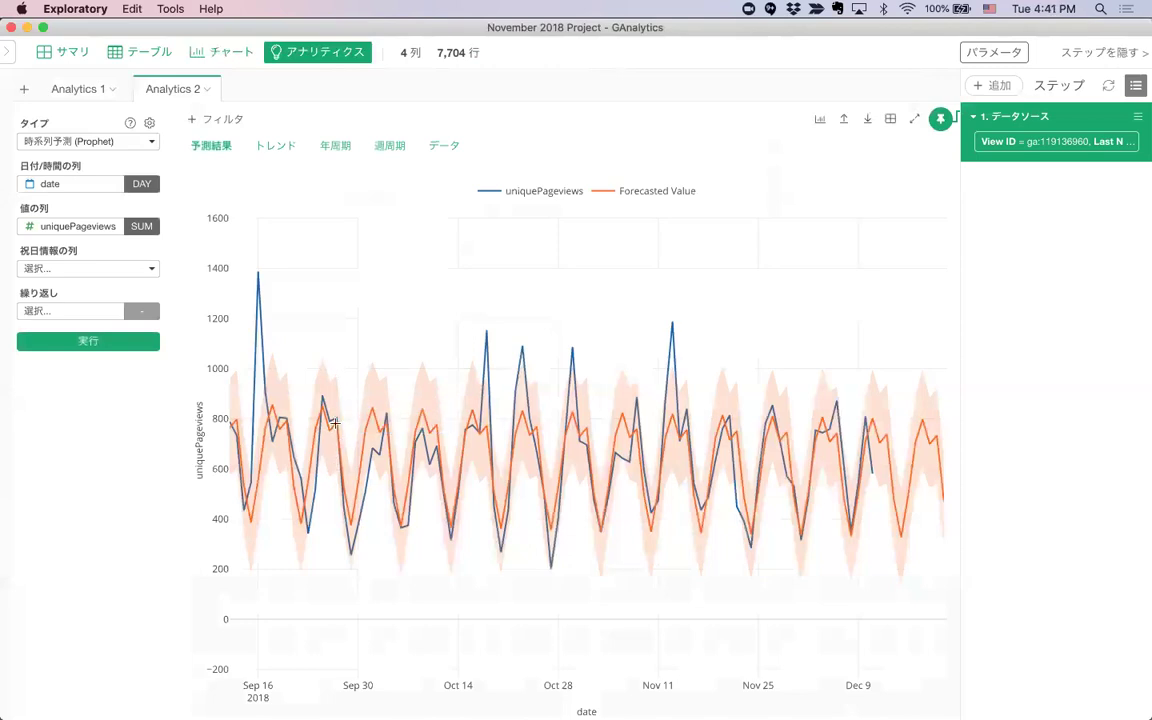
Compare the forecast against actual pageviews at the mid-September spike with the same spike in the anomaly detection analysis
mouse_move(334, 430)
mouse_move(253, 269)
click(81, 91)
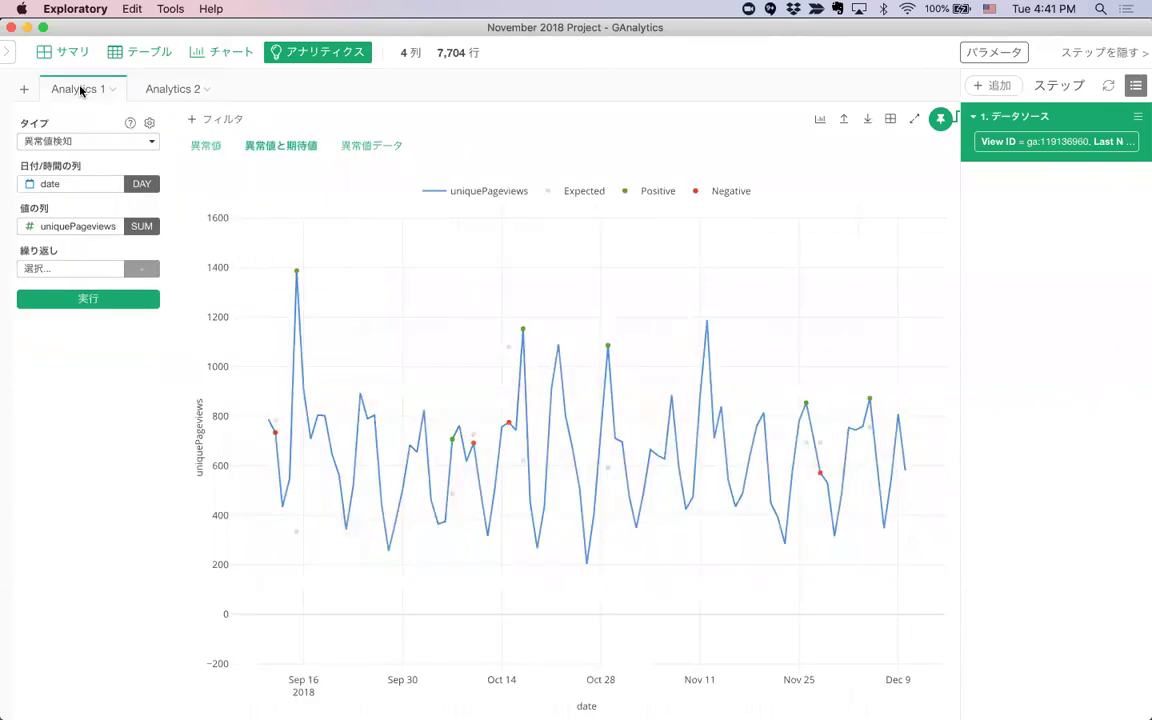
mouse_move(310, 268)
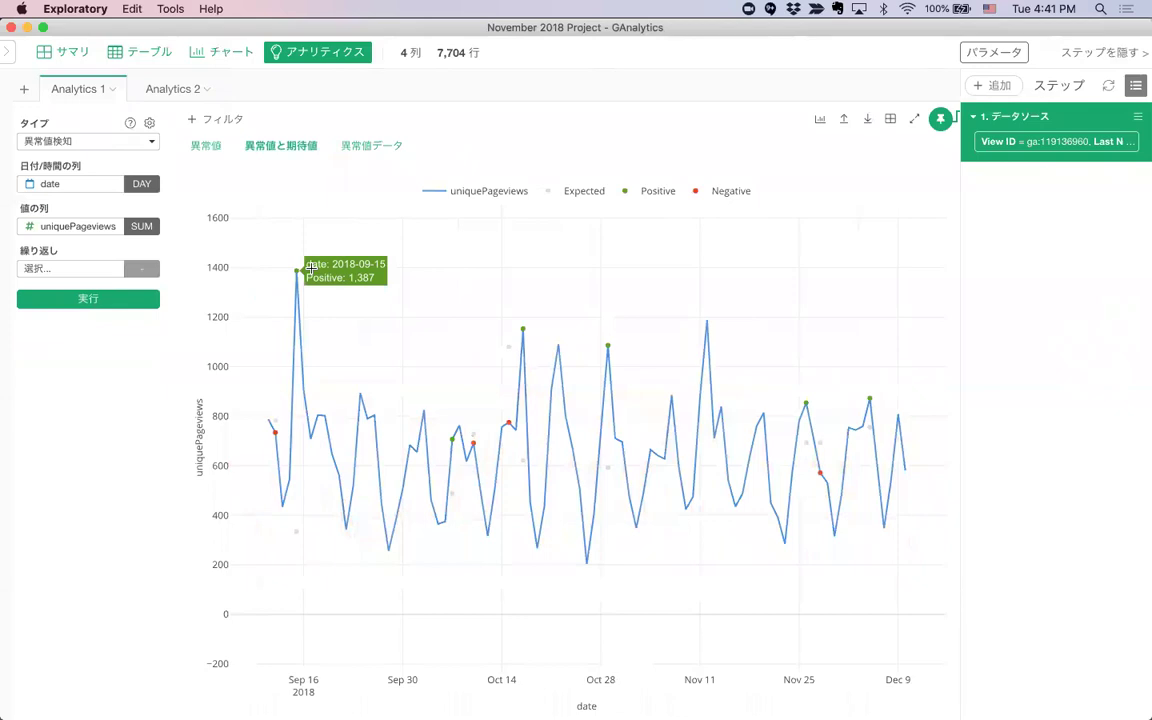